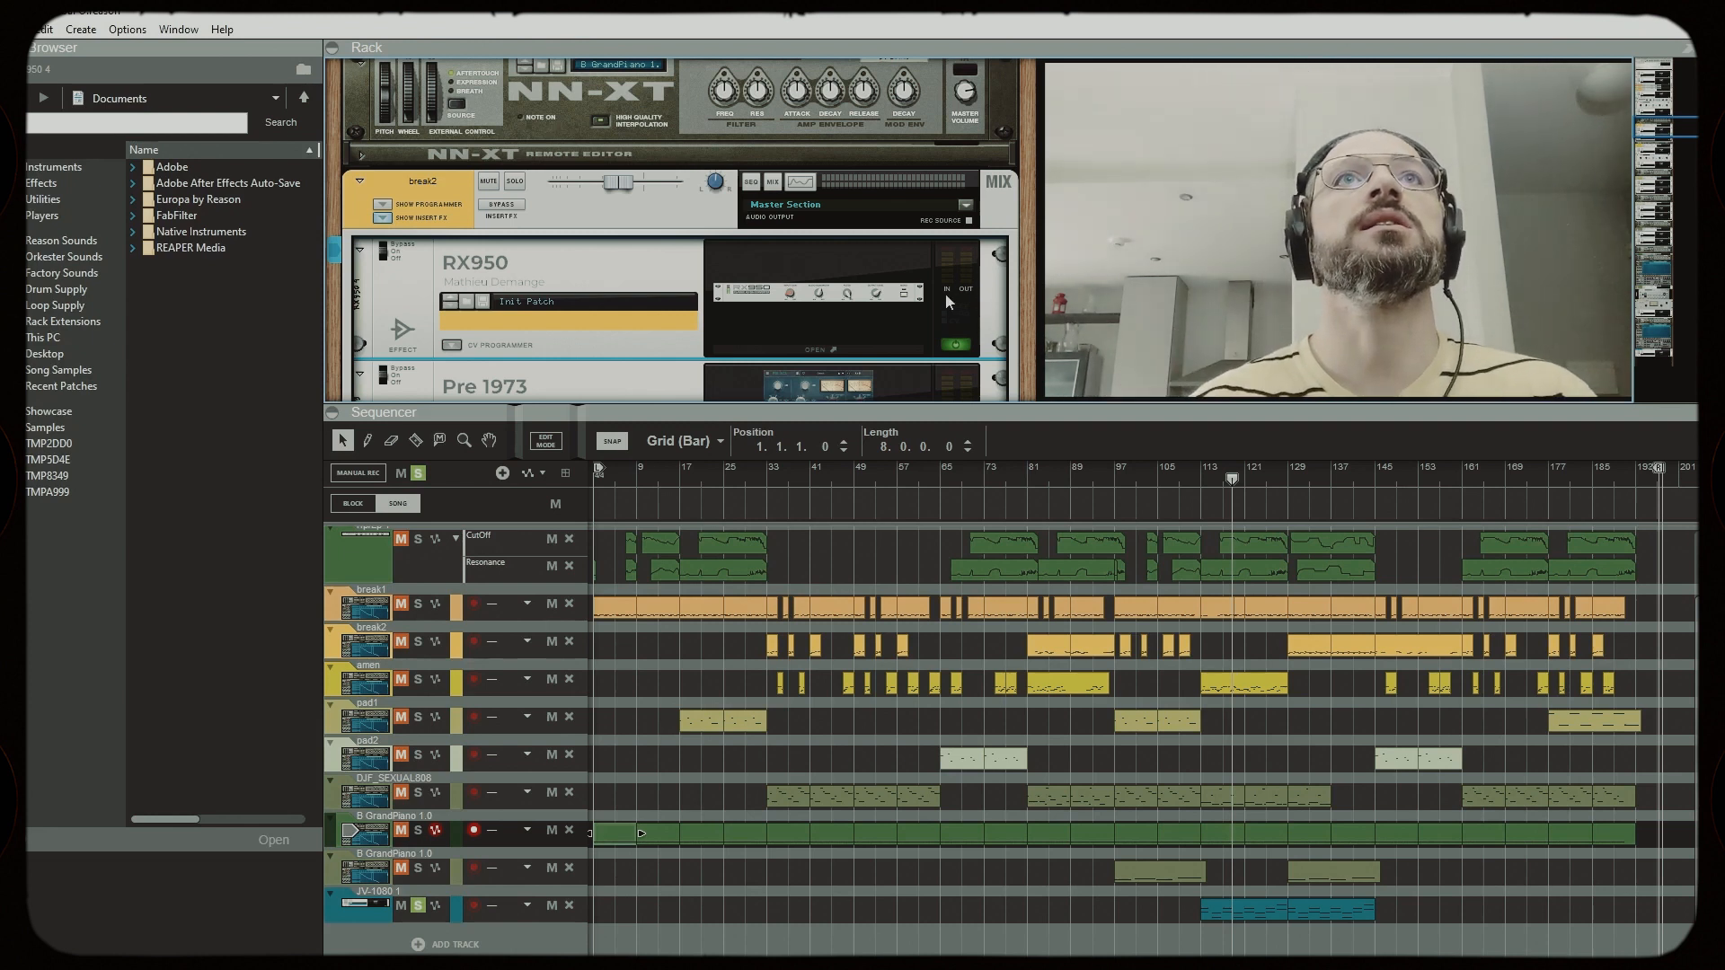
Step: Open the Pre 1973 on the break2 channel and examine its left-channel EQ and high-pass settings
scroll(886, 256, down, 3)
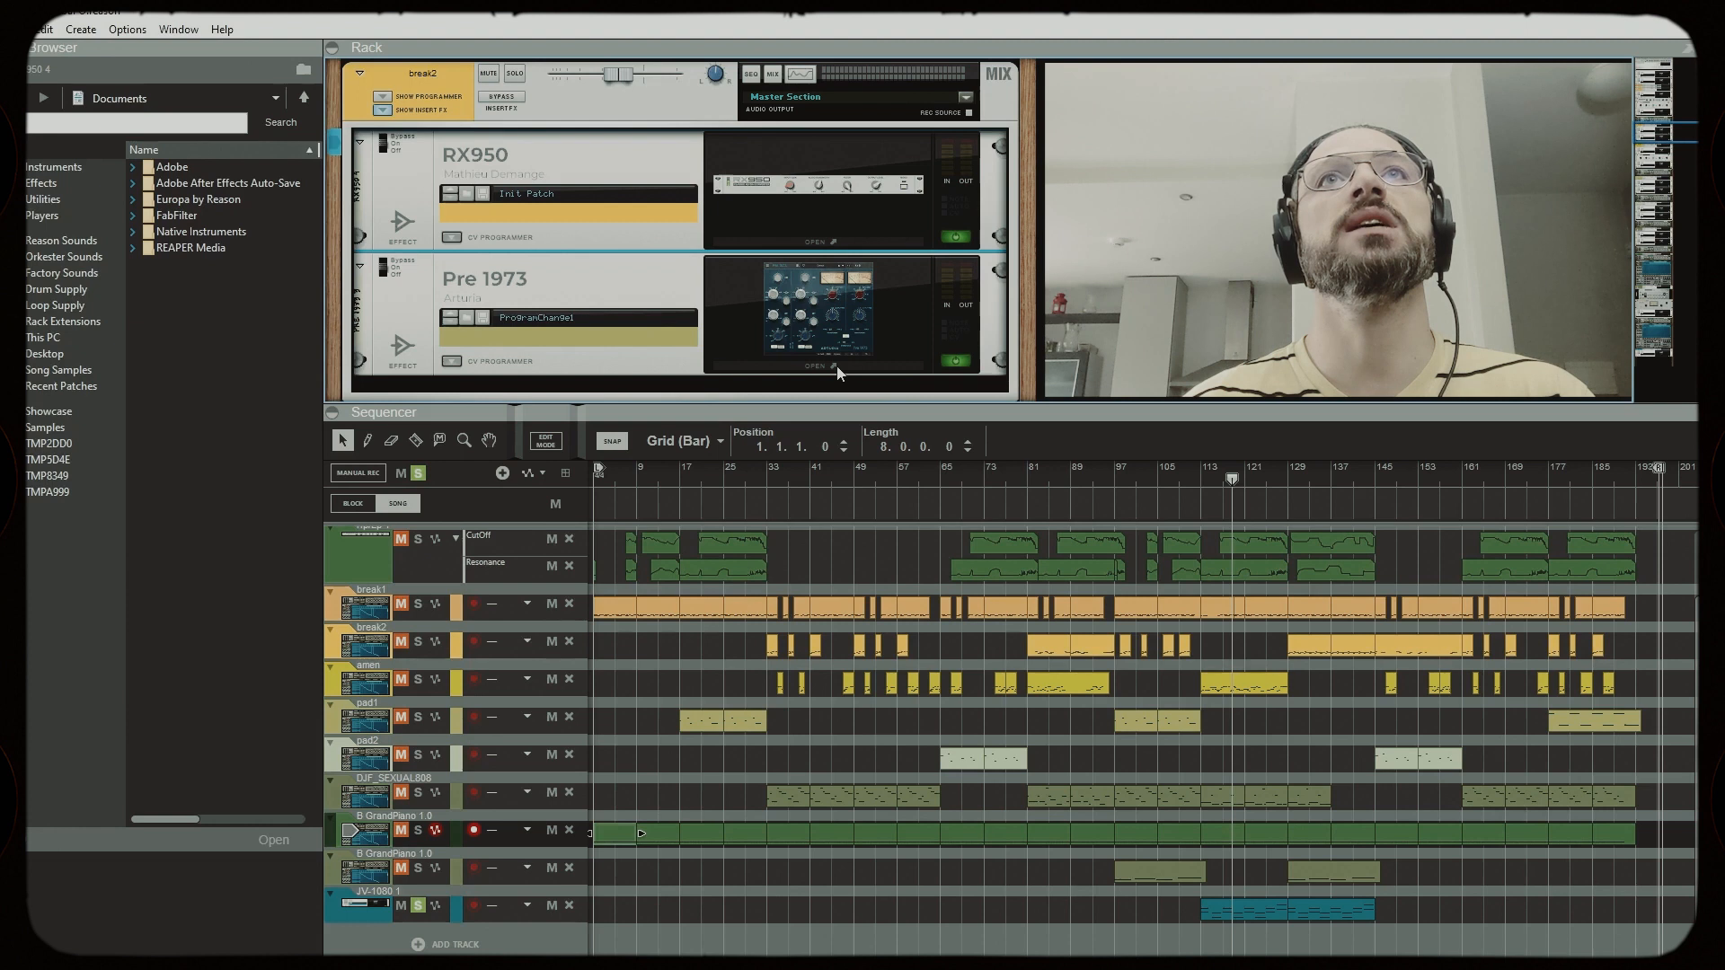
click(817, 365)
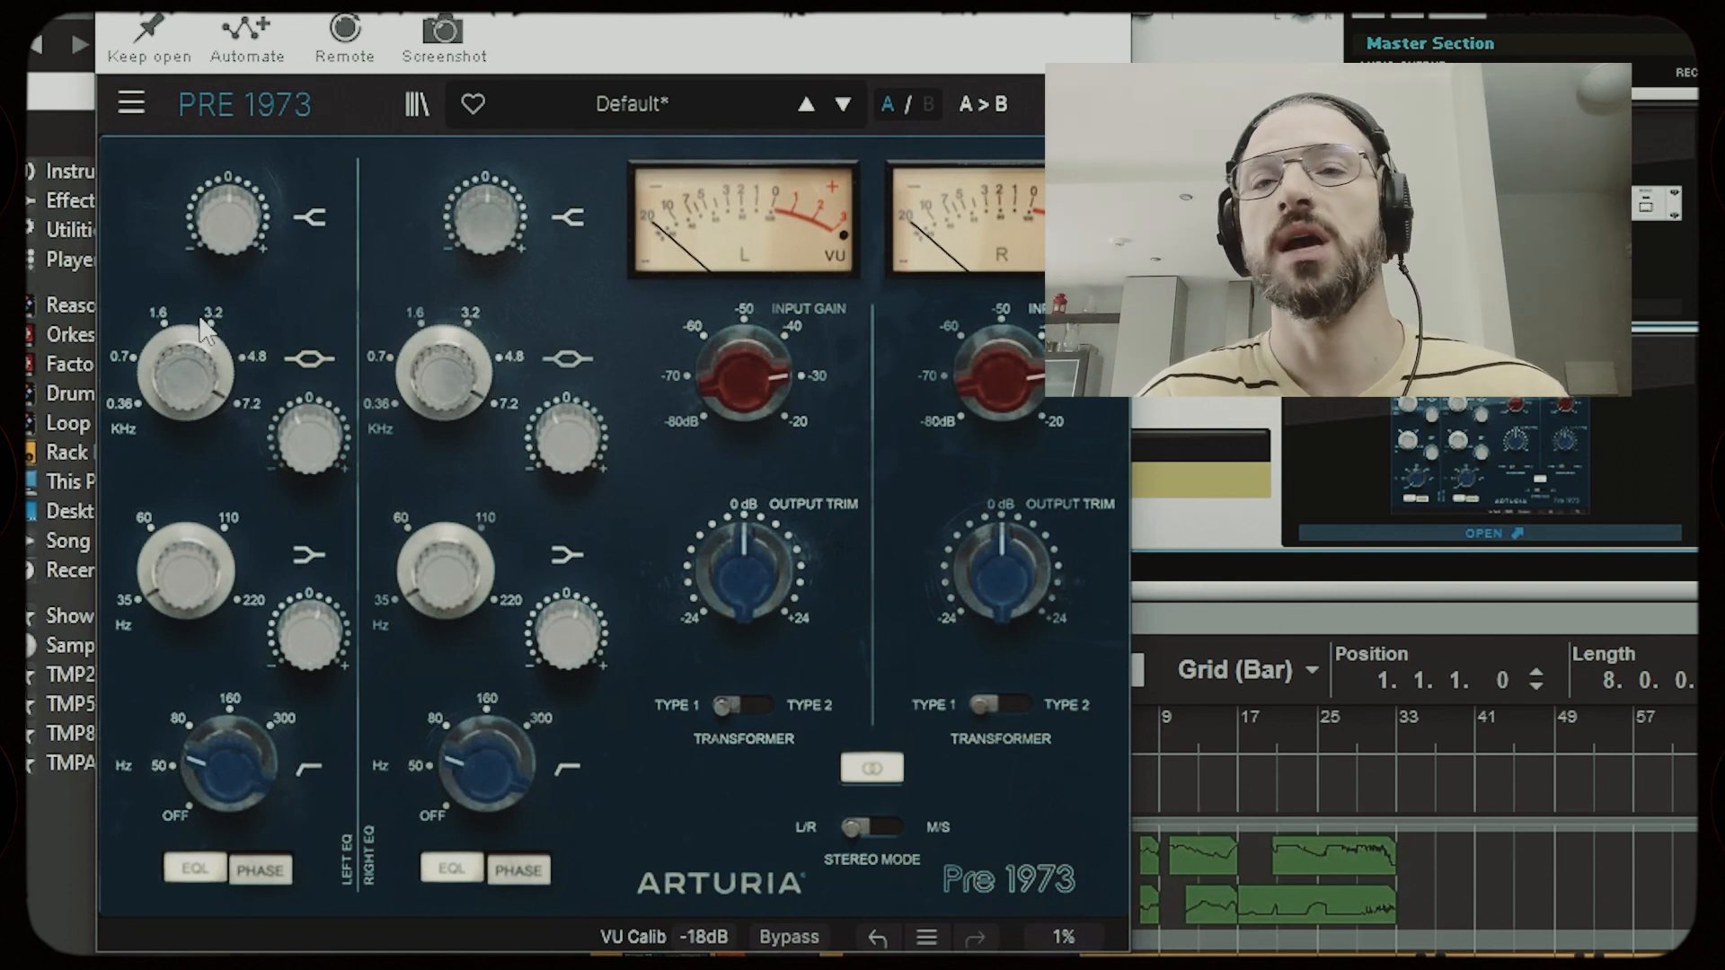
mouse_move(184, 378)
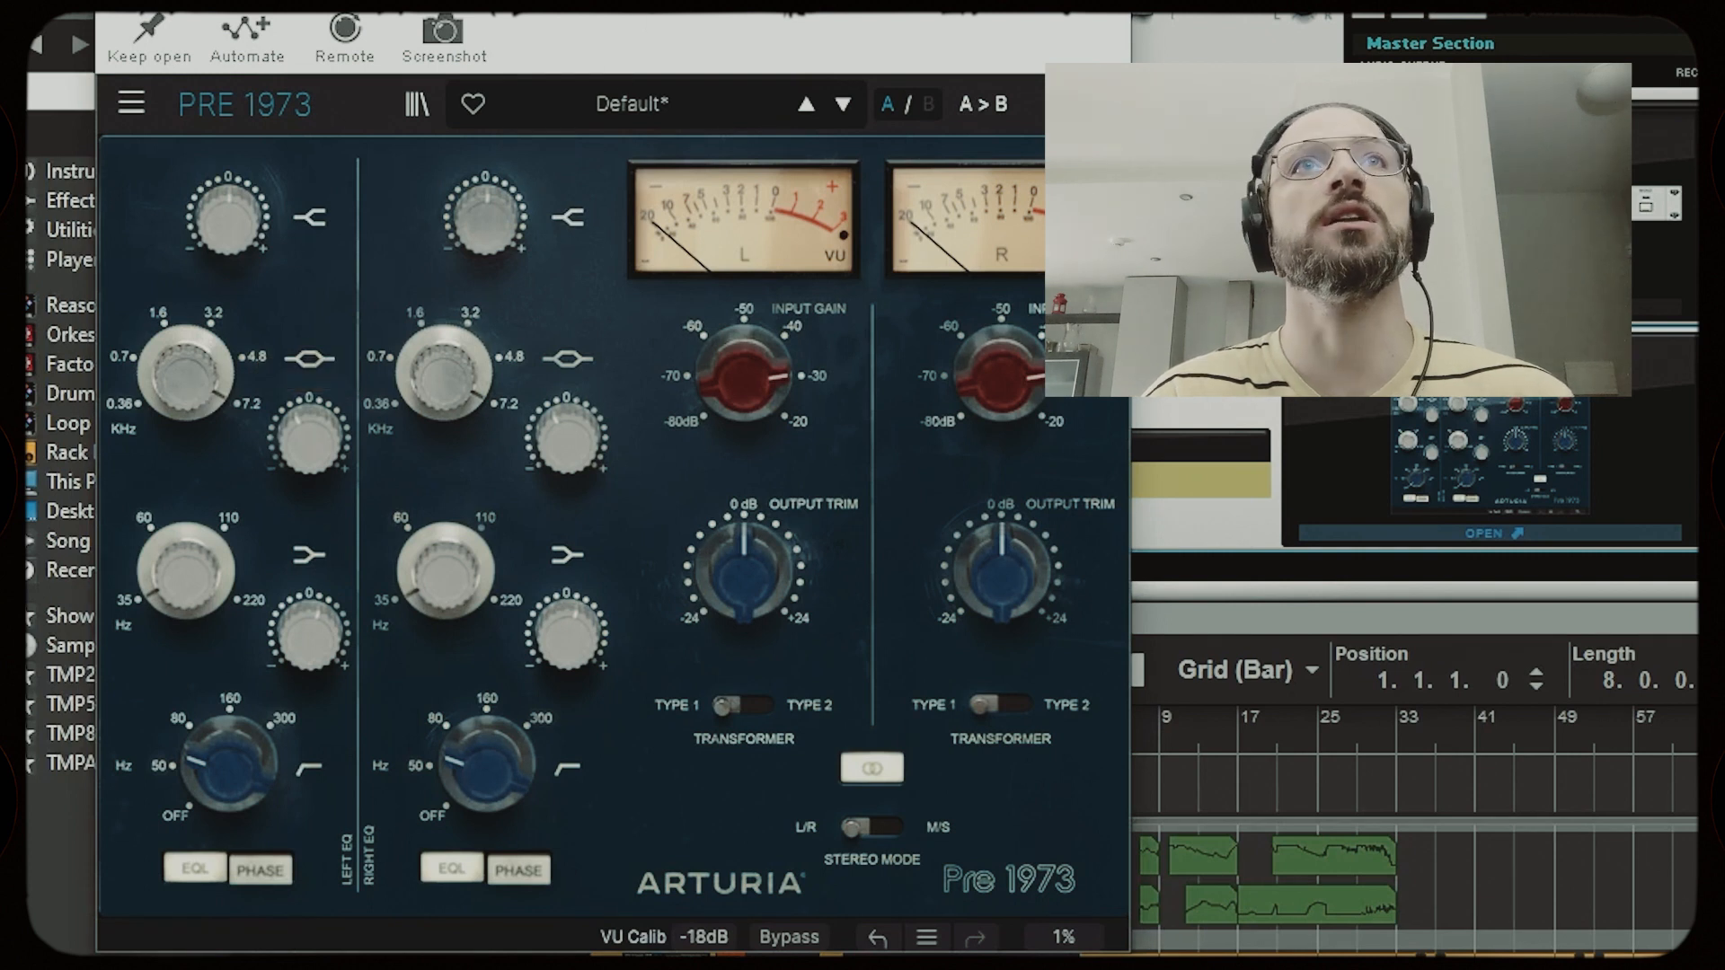
drag(652, 14, 754, 121)
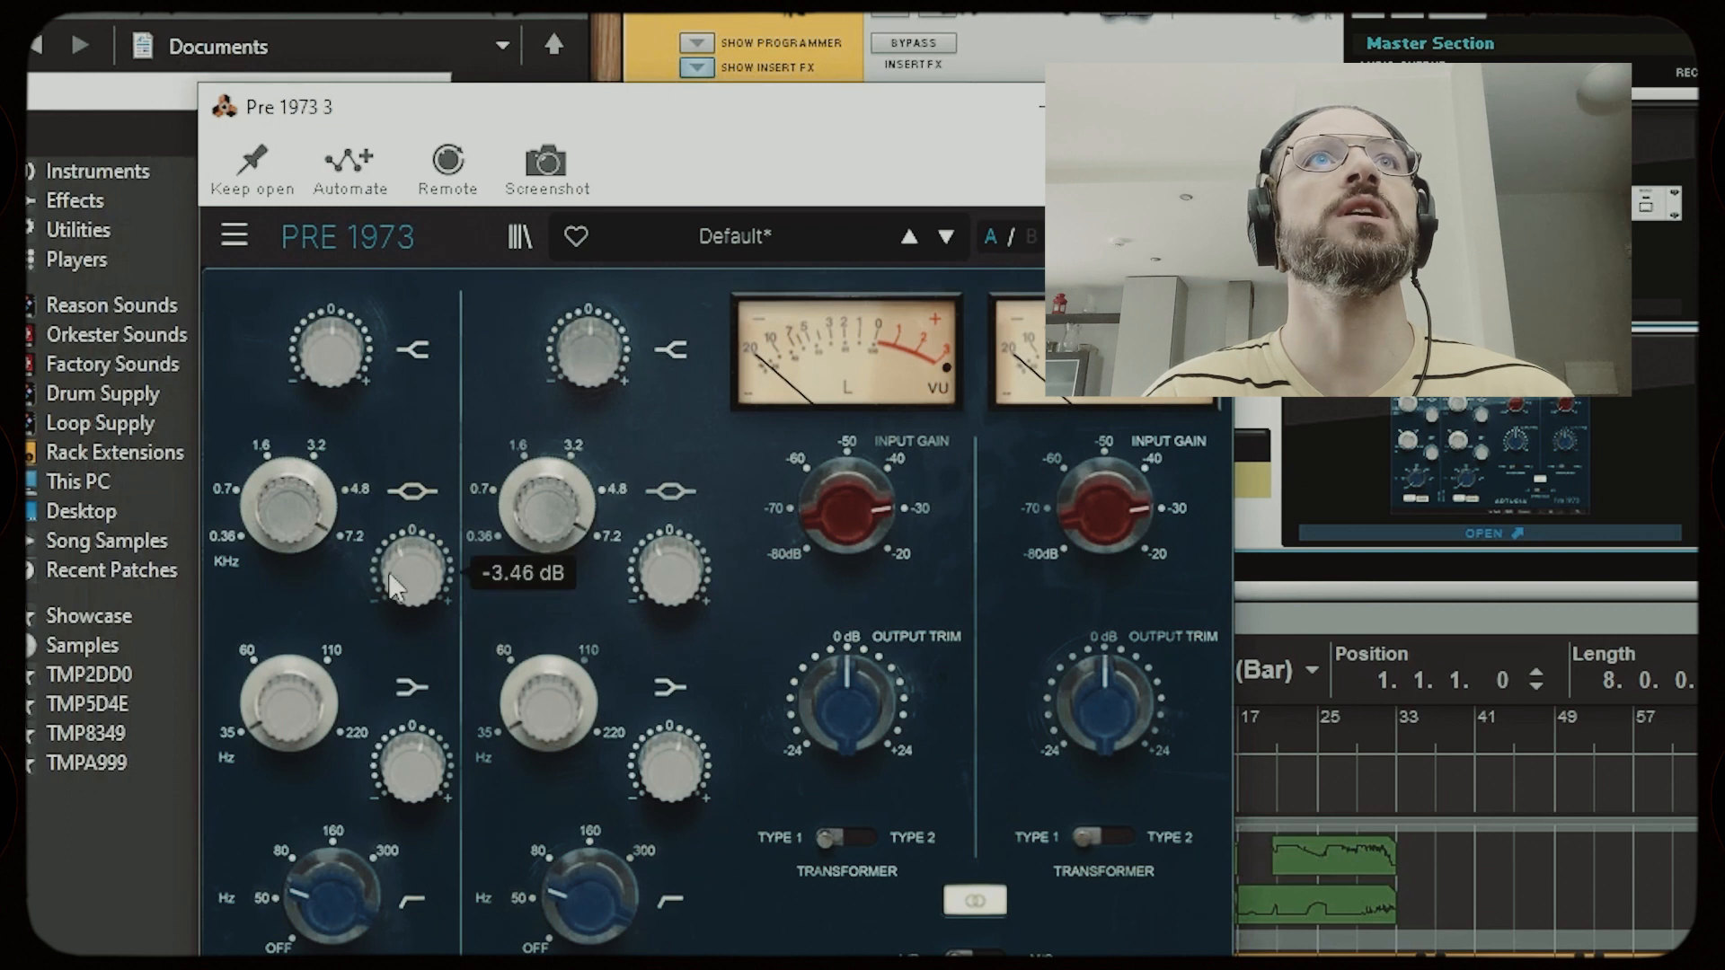
mouse_move(266, 504)
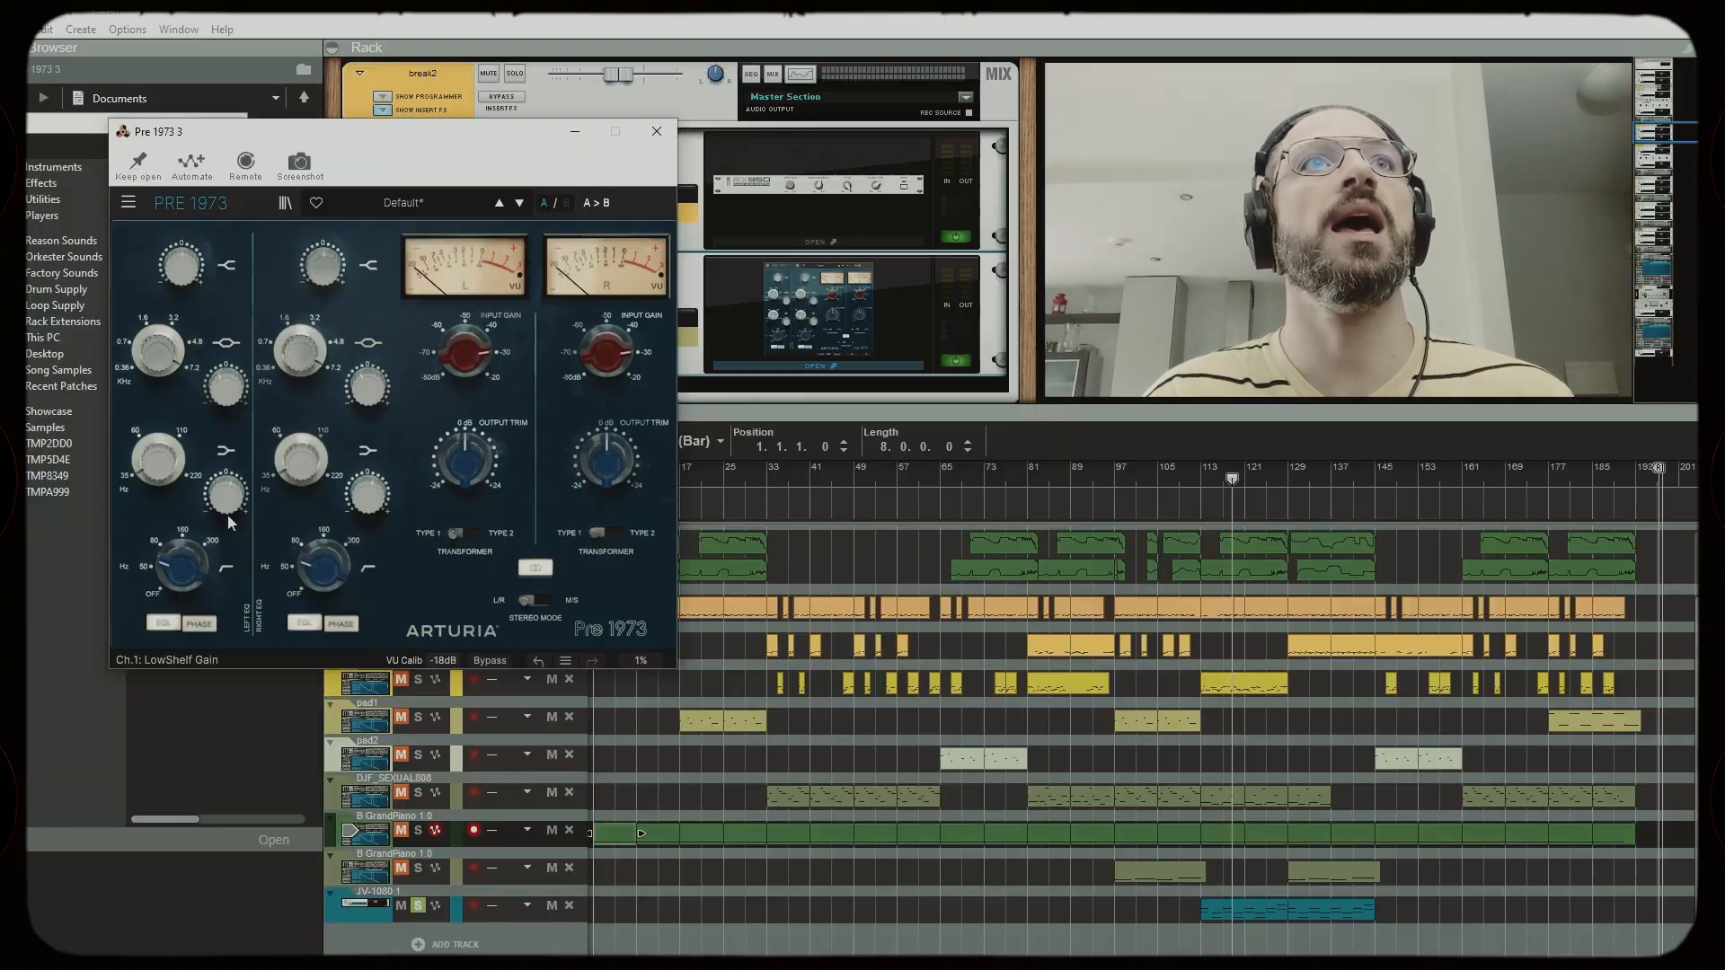
mouse_move(166, 550)
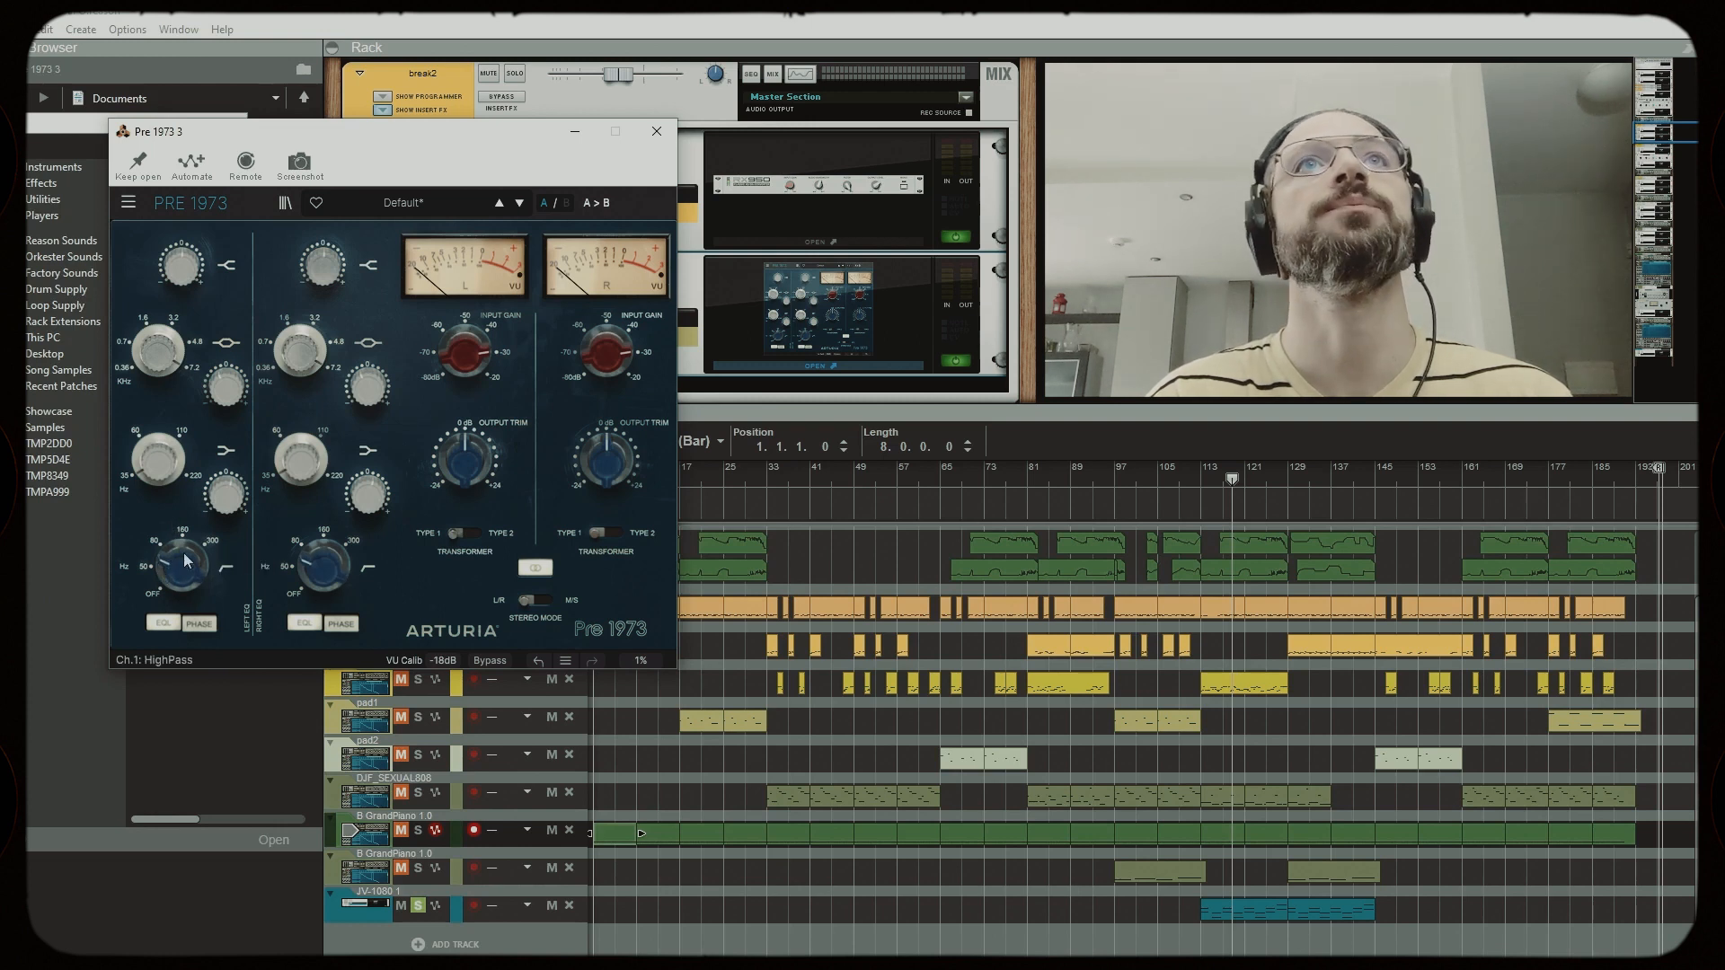
Step: Set the channel 1 input gain of break2's Pre 1973 to -30.6 dB and close the plugin window
mouse_move(458, 367)
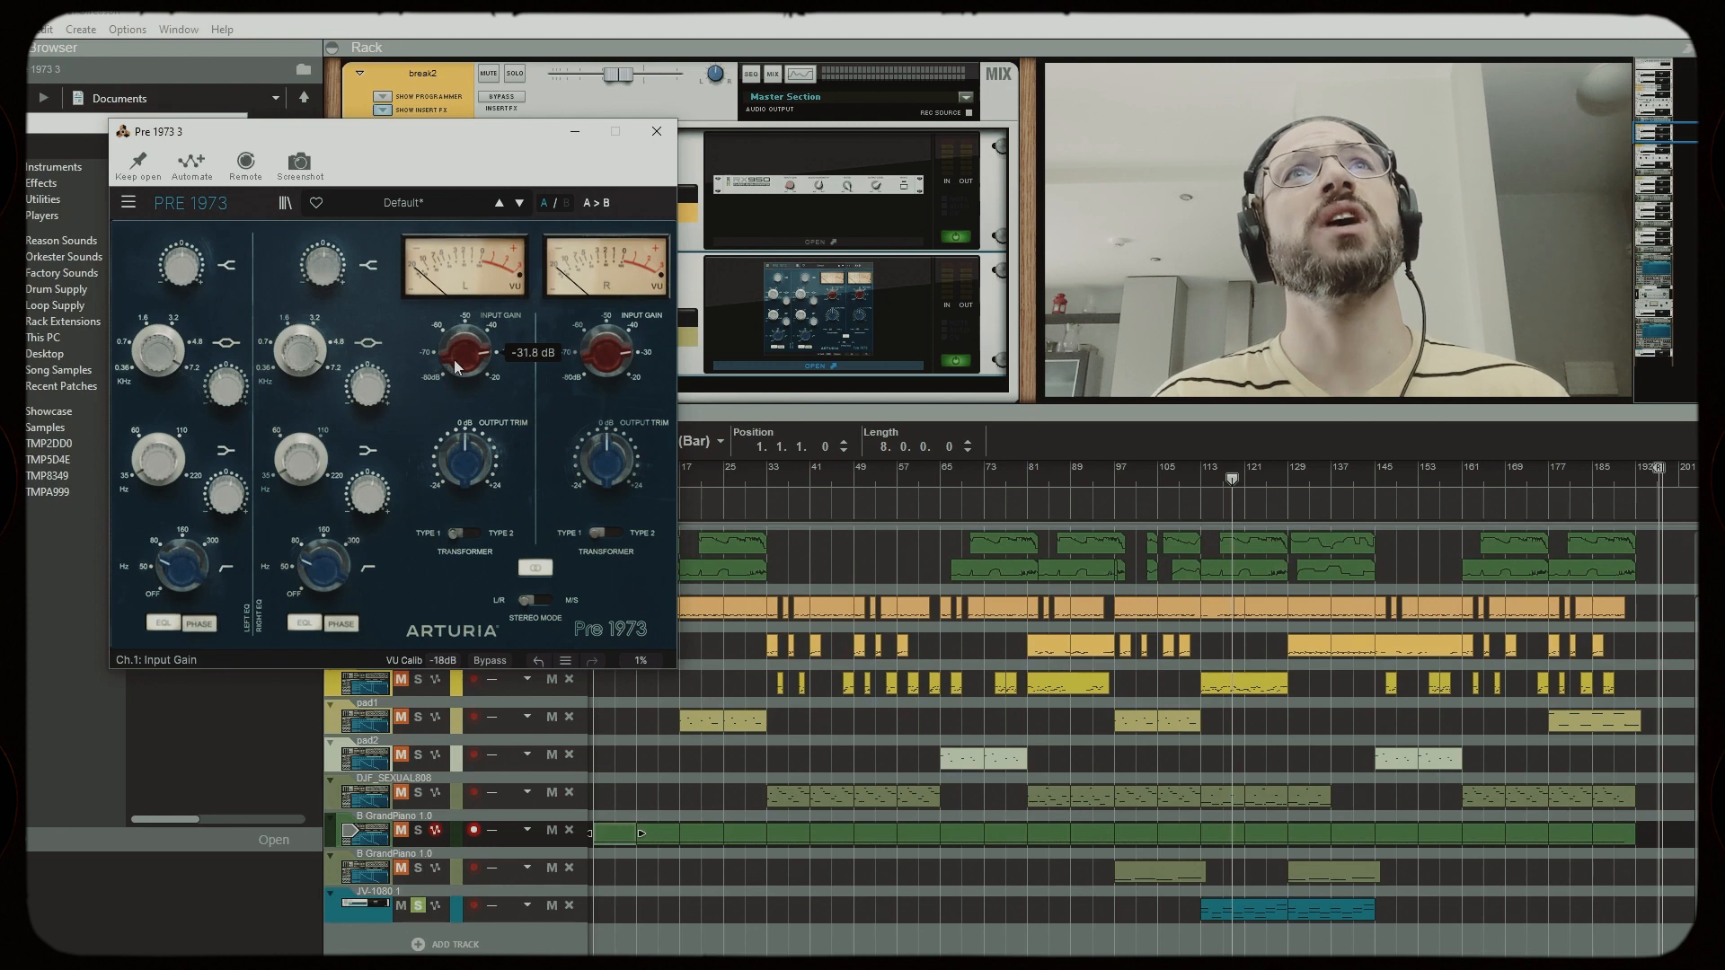
drag(463, 352, 463, 349)
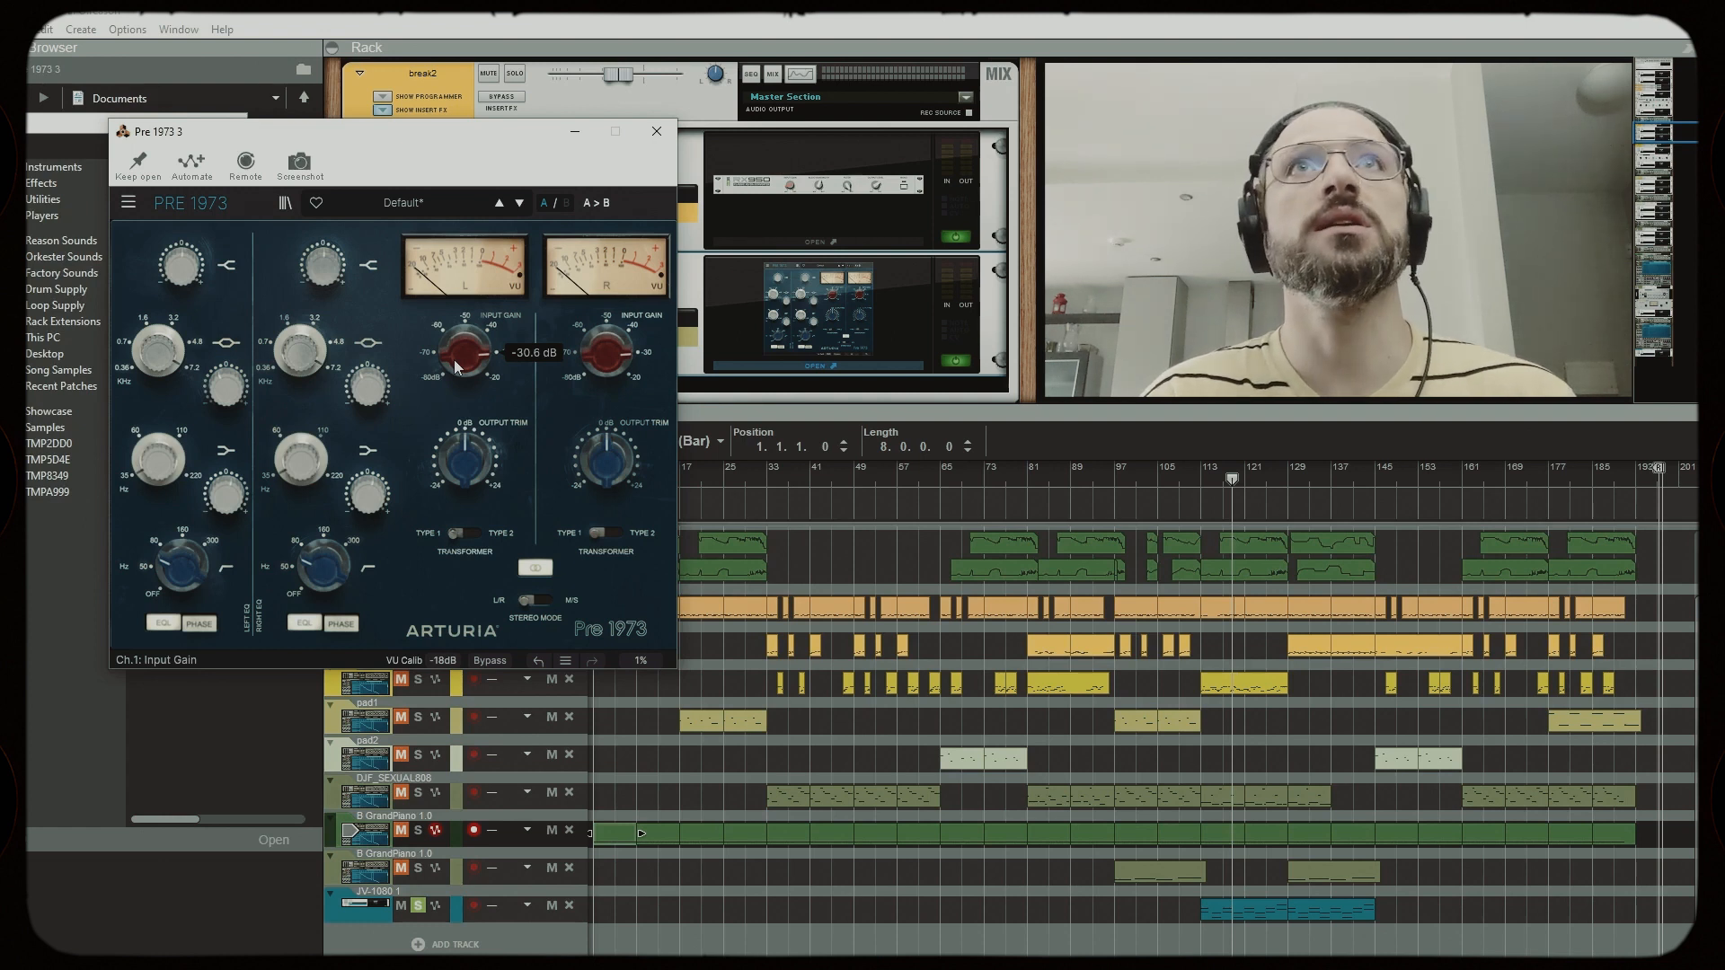
click(657, 131)
Step: Inspect the settings of the Delay TAPE-201 and then the Rev PLATE-140 in the rack
scroll(640, 235, down, 5)
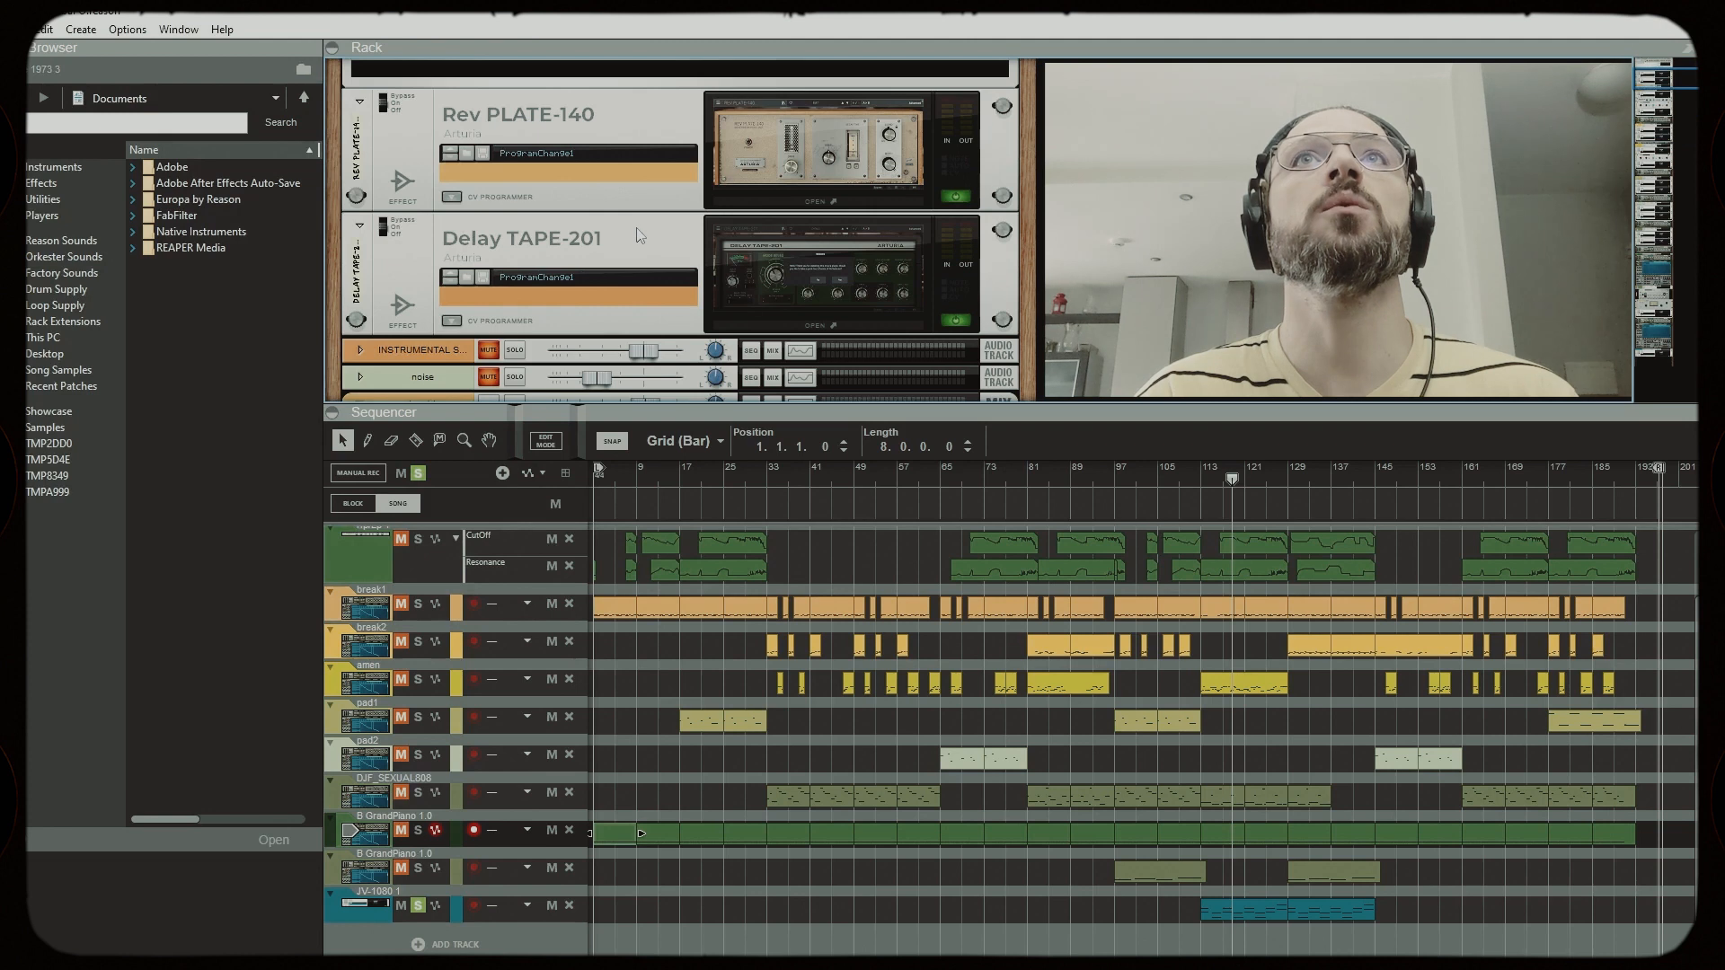
click(841, 326)
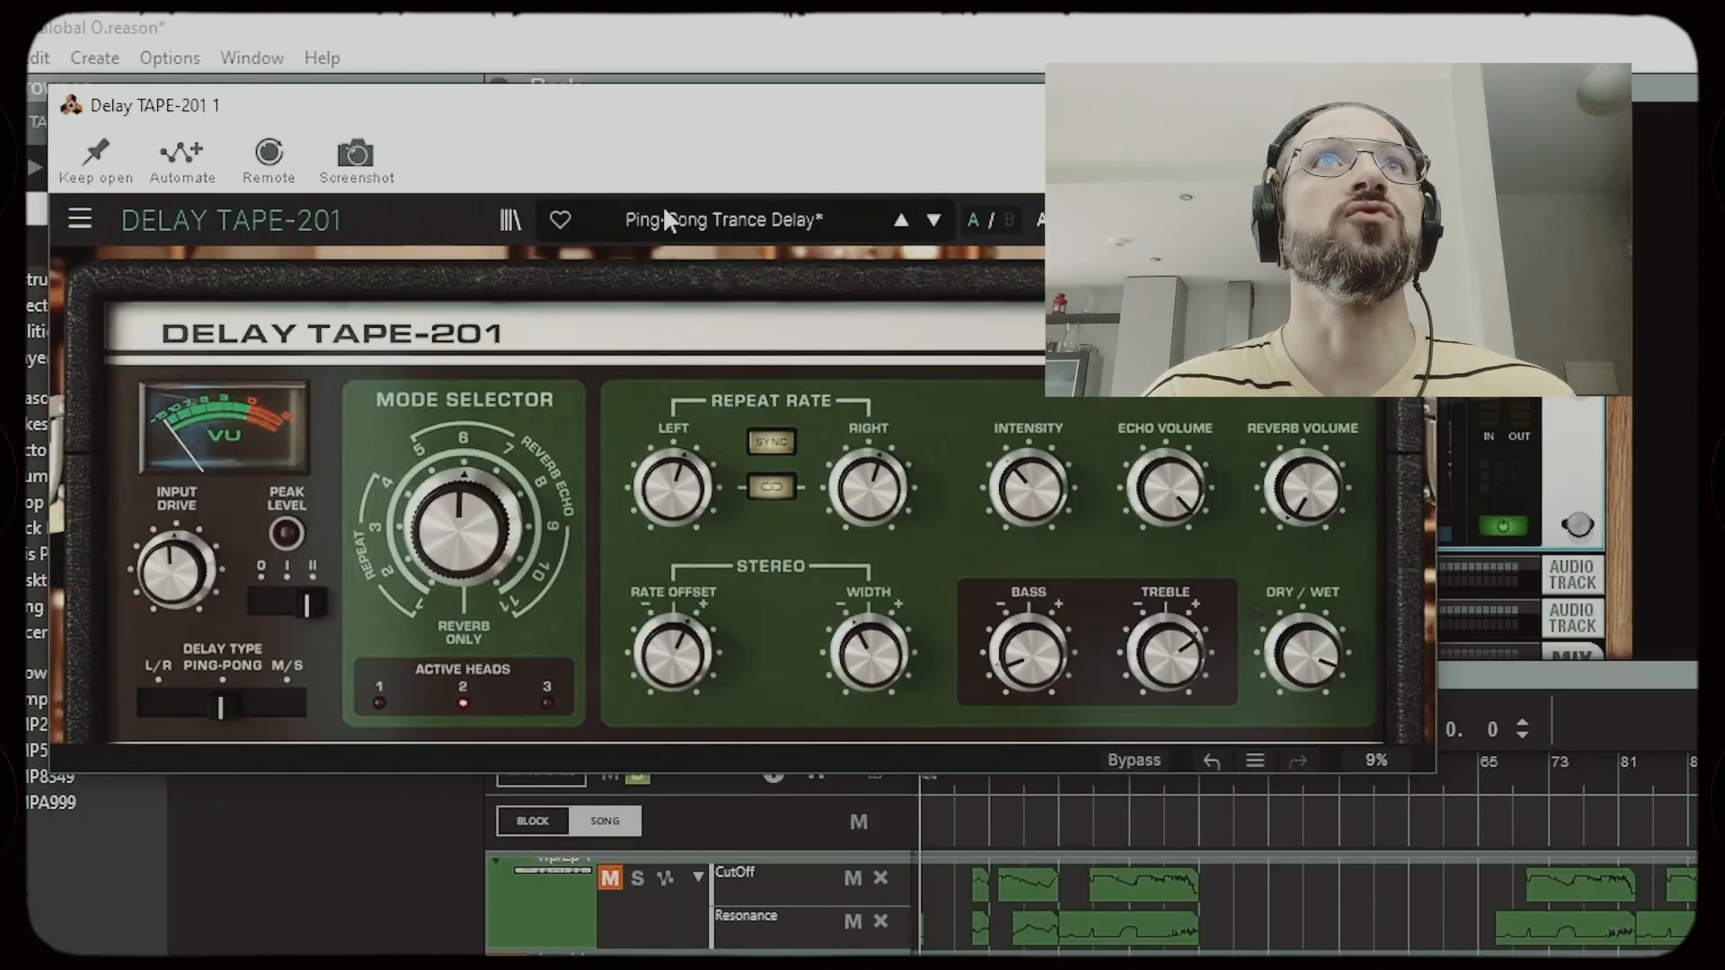
drag(455, 68, 587, 148)
drag(913, 250, 1012, 334)
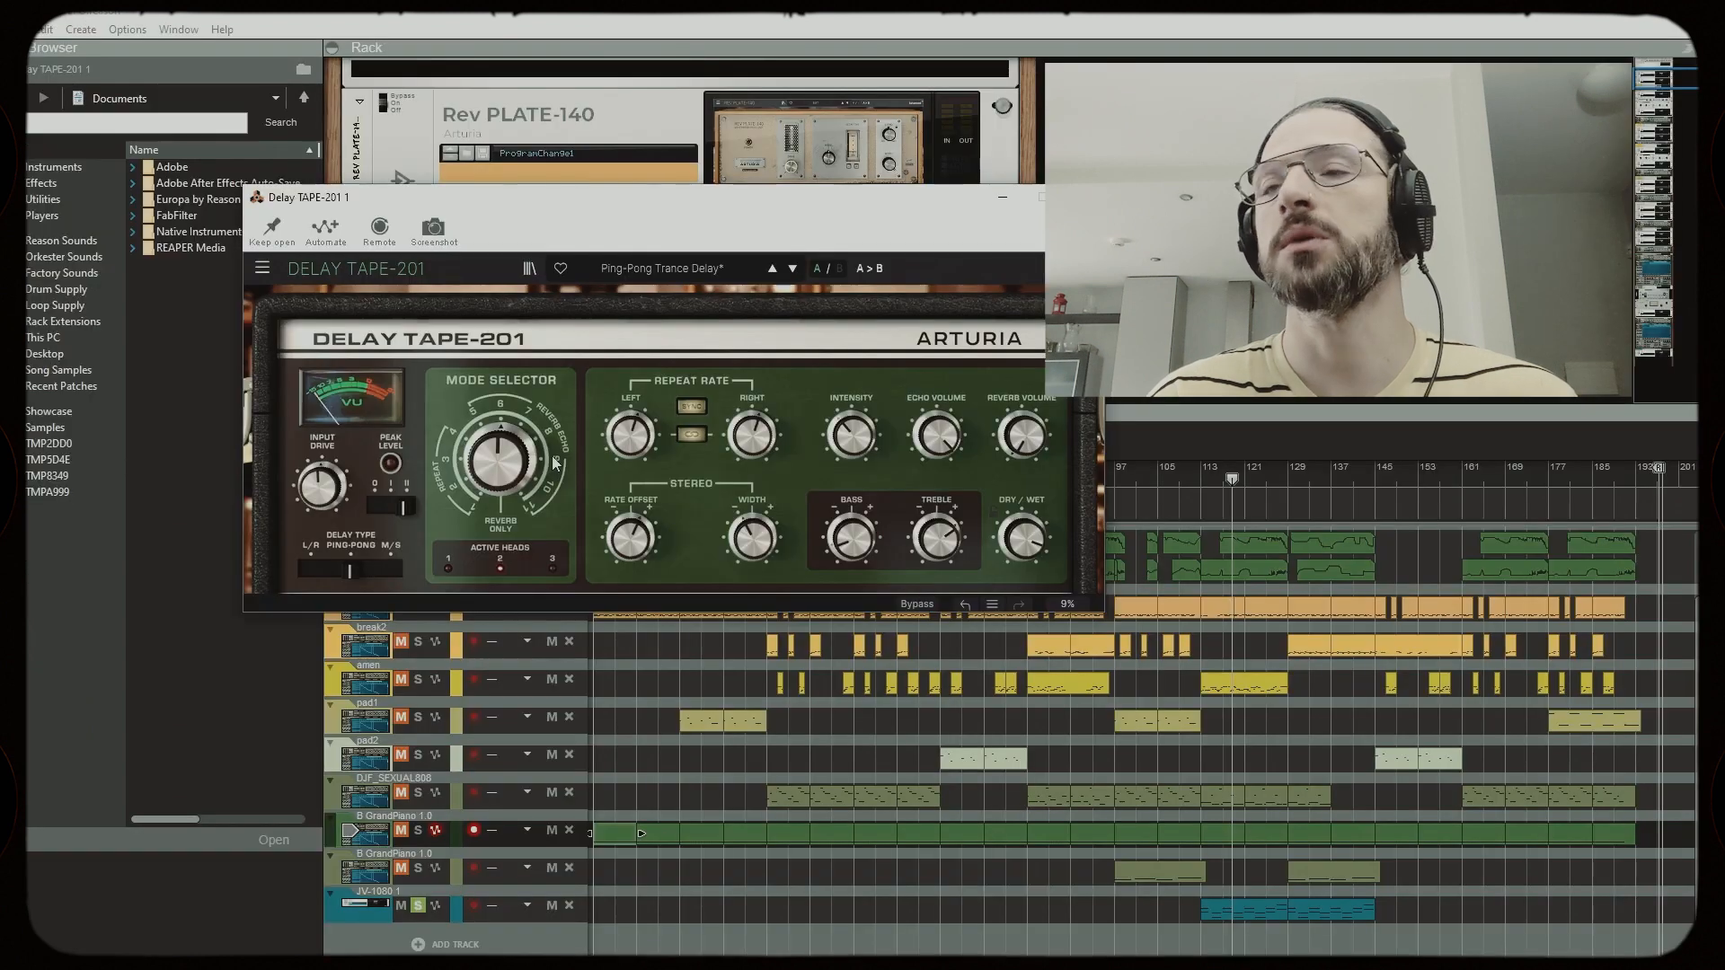
click(1002, 197)
click(829, 206)
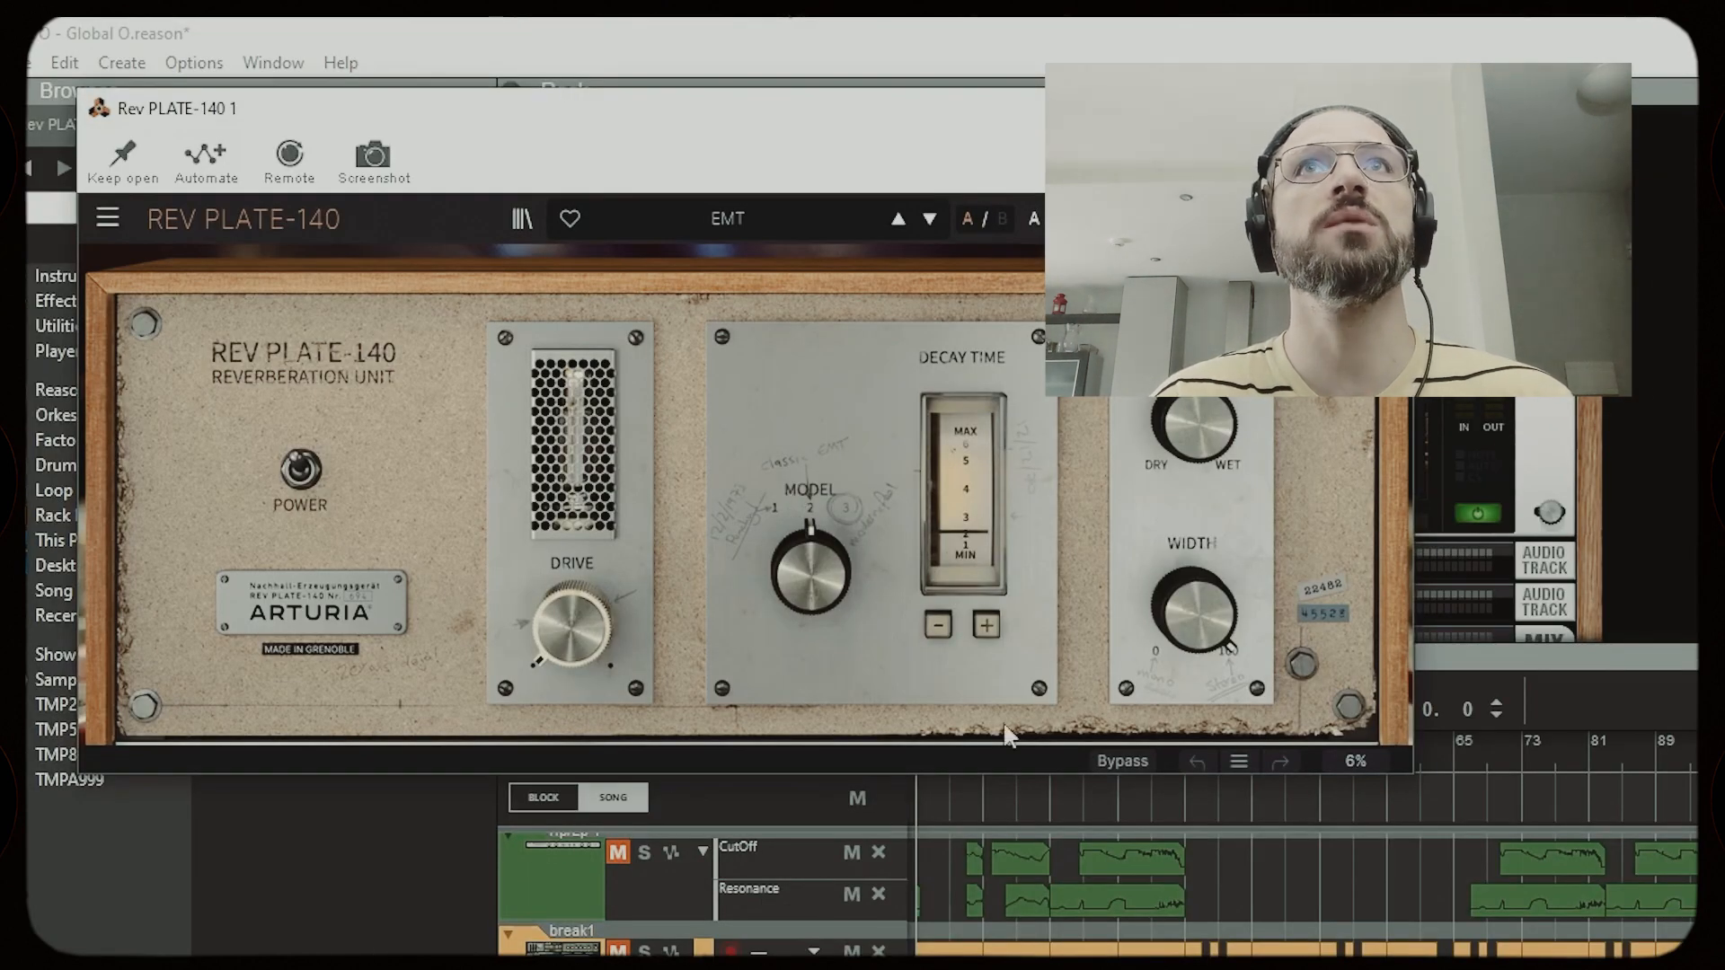
click(1382, 109)
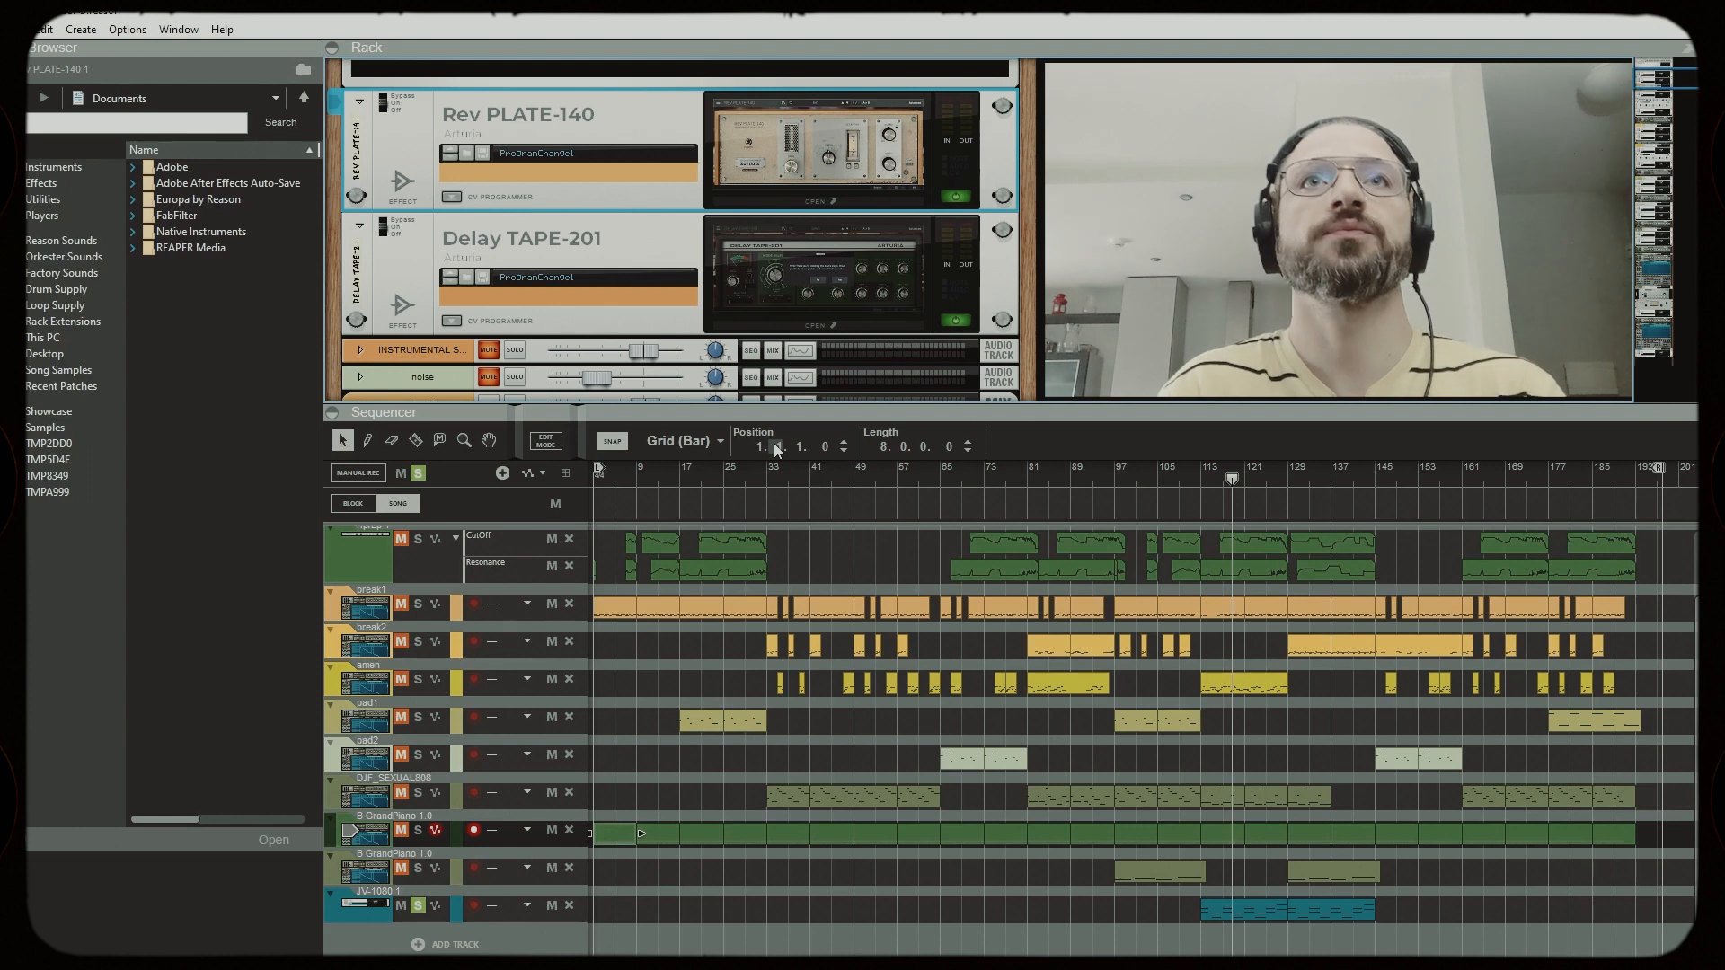
Step: Find the break1 channel's insert effects in the rack and play the soloed track from shortly after bar 9
scroll(644, 388, up, 5)
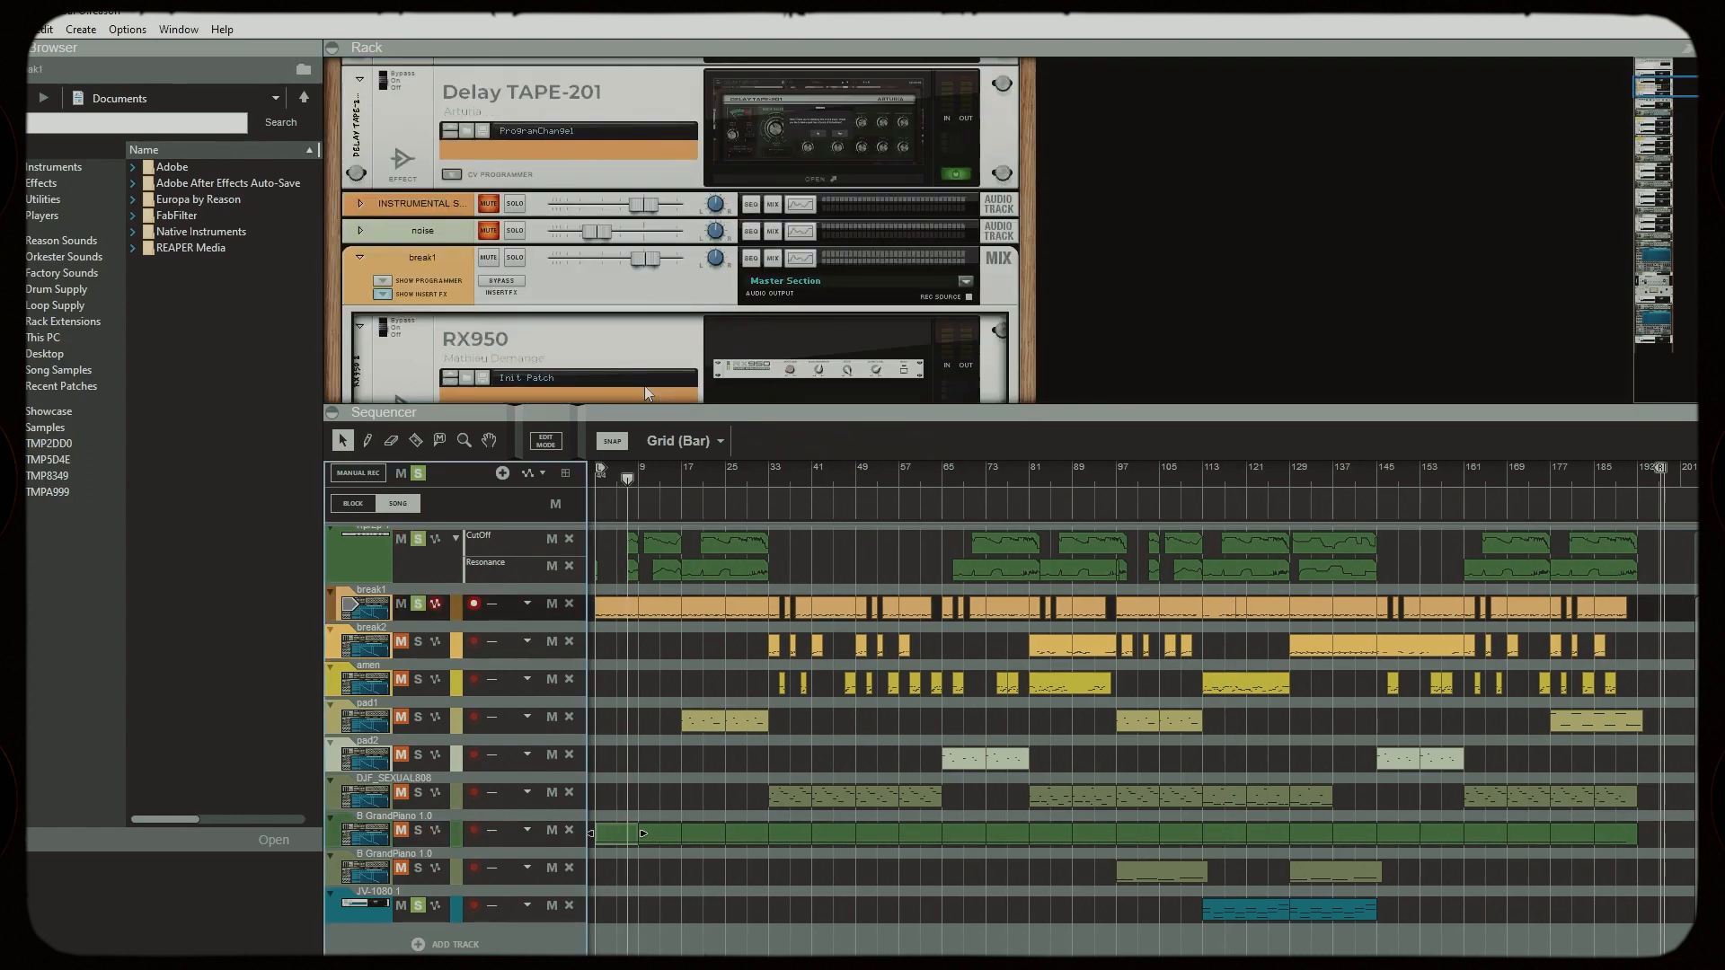
scroll(644, 386, down, 6)
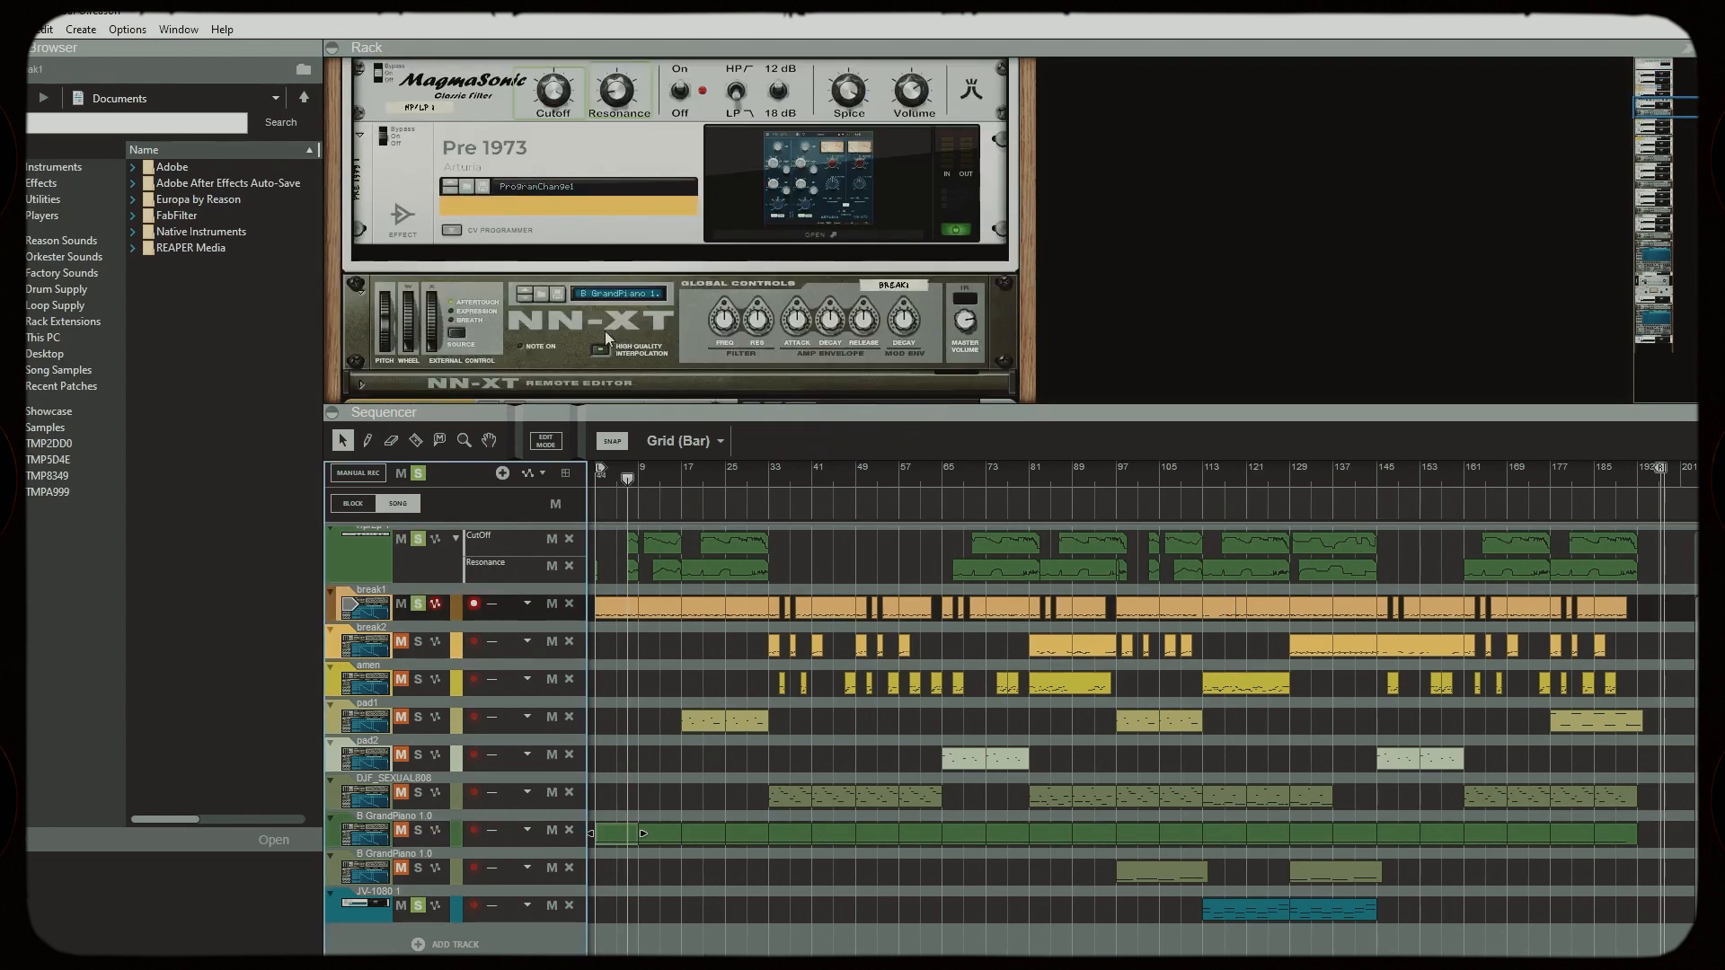
scroll(605, 331, up, 1)
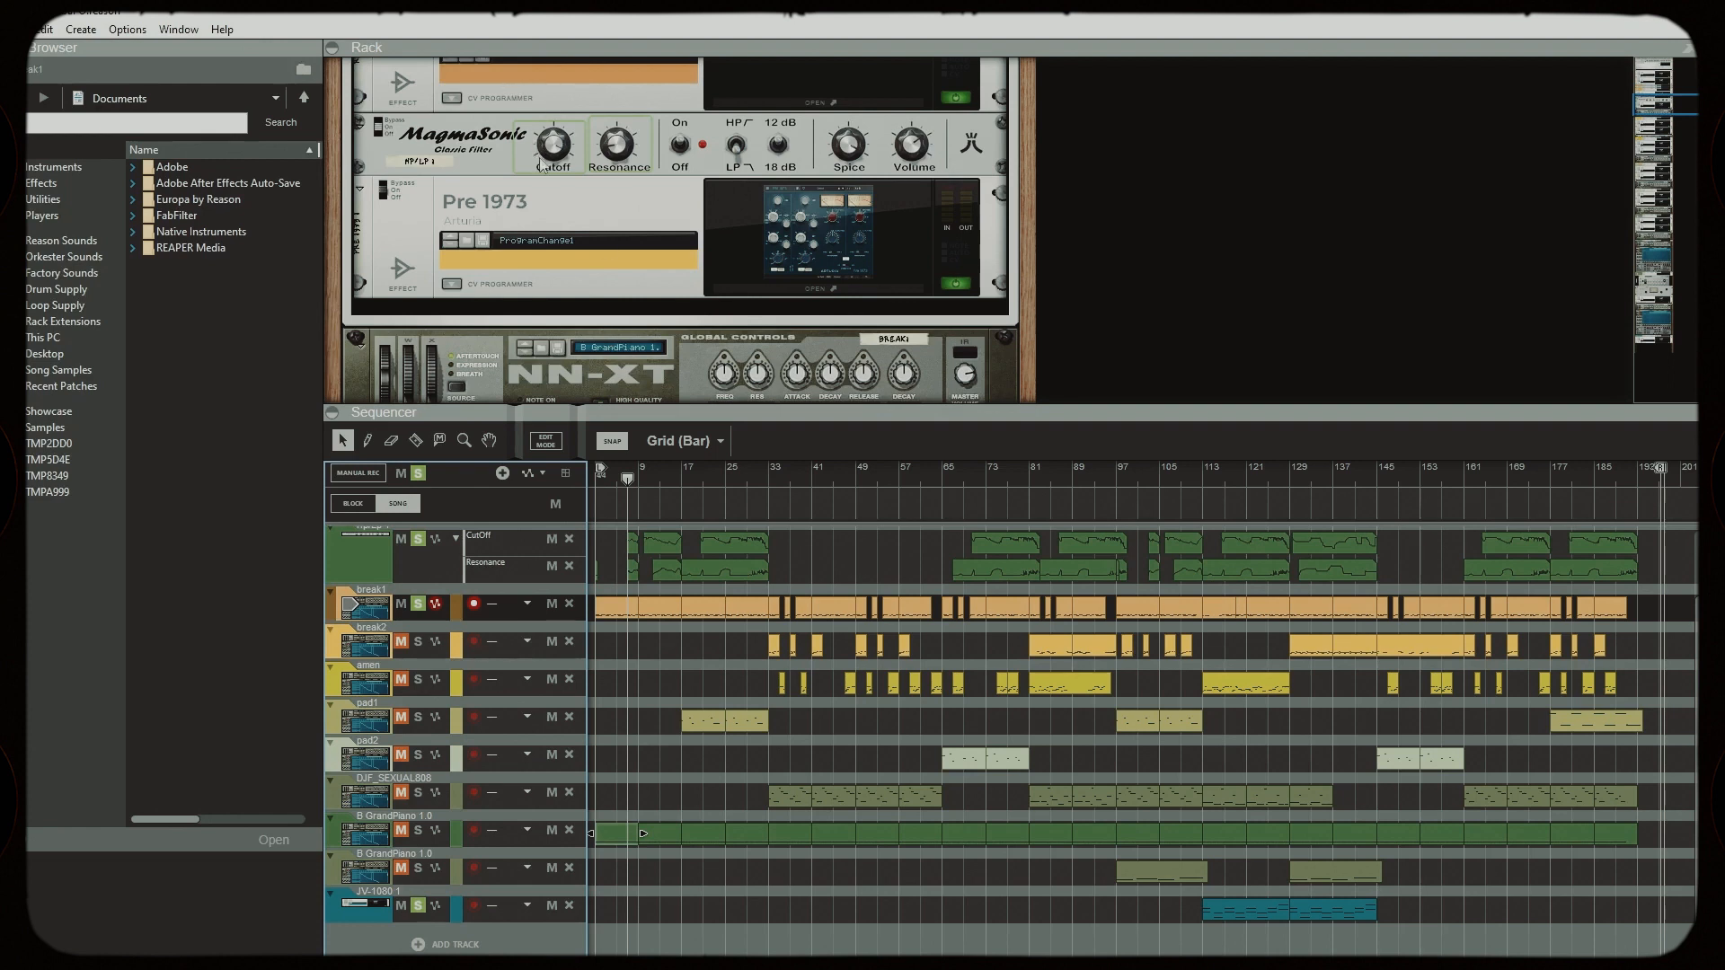
scroll(541, 166, up, 1)
drag(638, 478, 650, 478)
key(space)
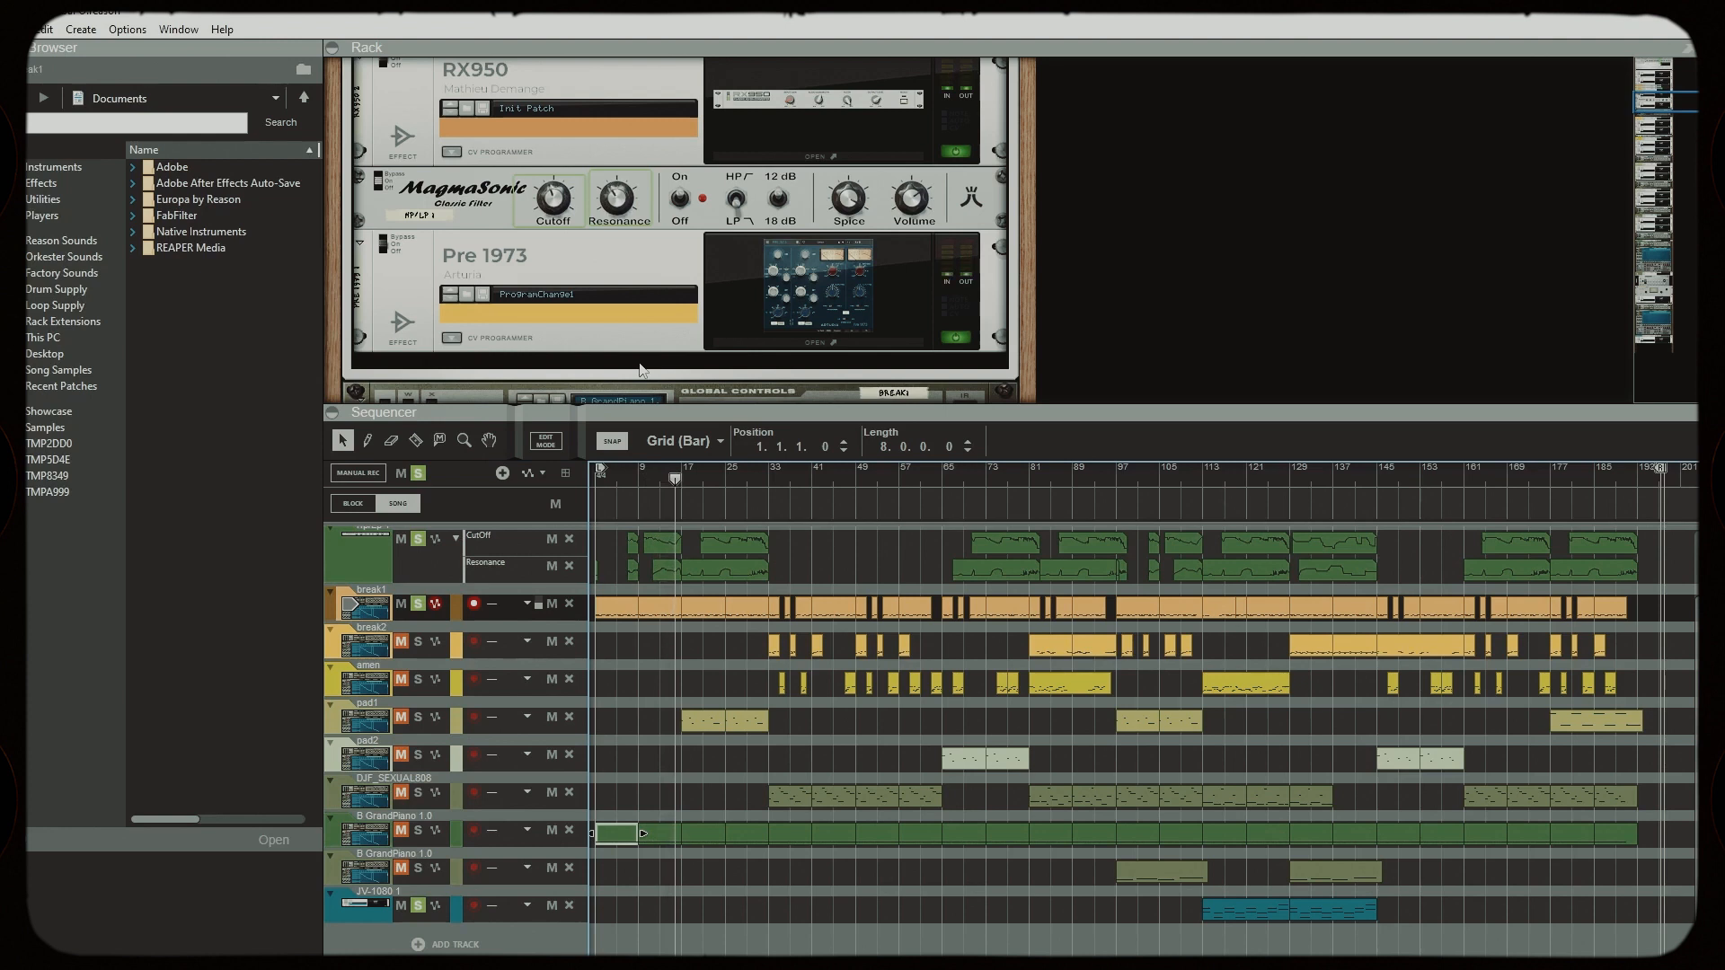
Step: Examine the RX950 filter and bandwidth, then the Pre 1973 input gain and EQ, on the break1 channel
click(814, 157)
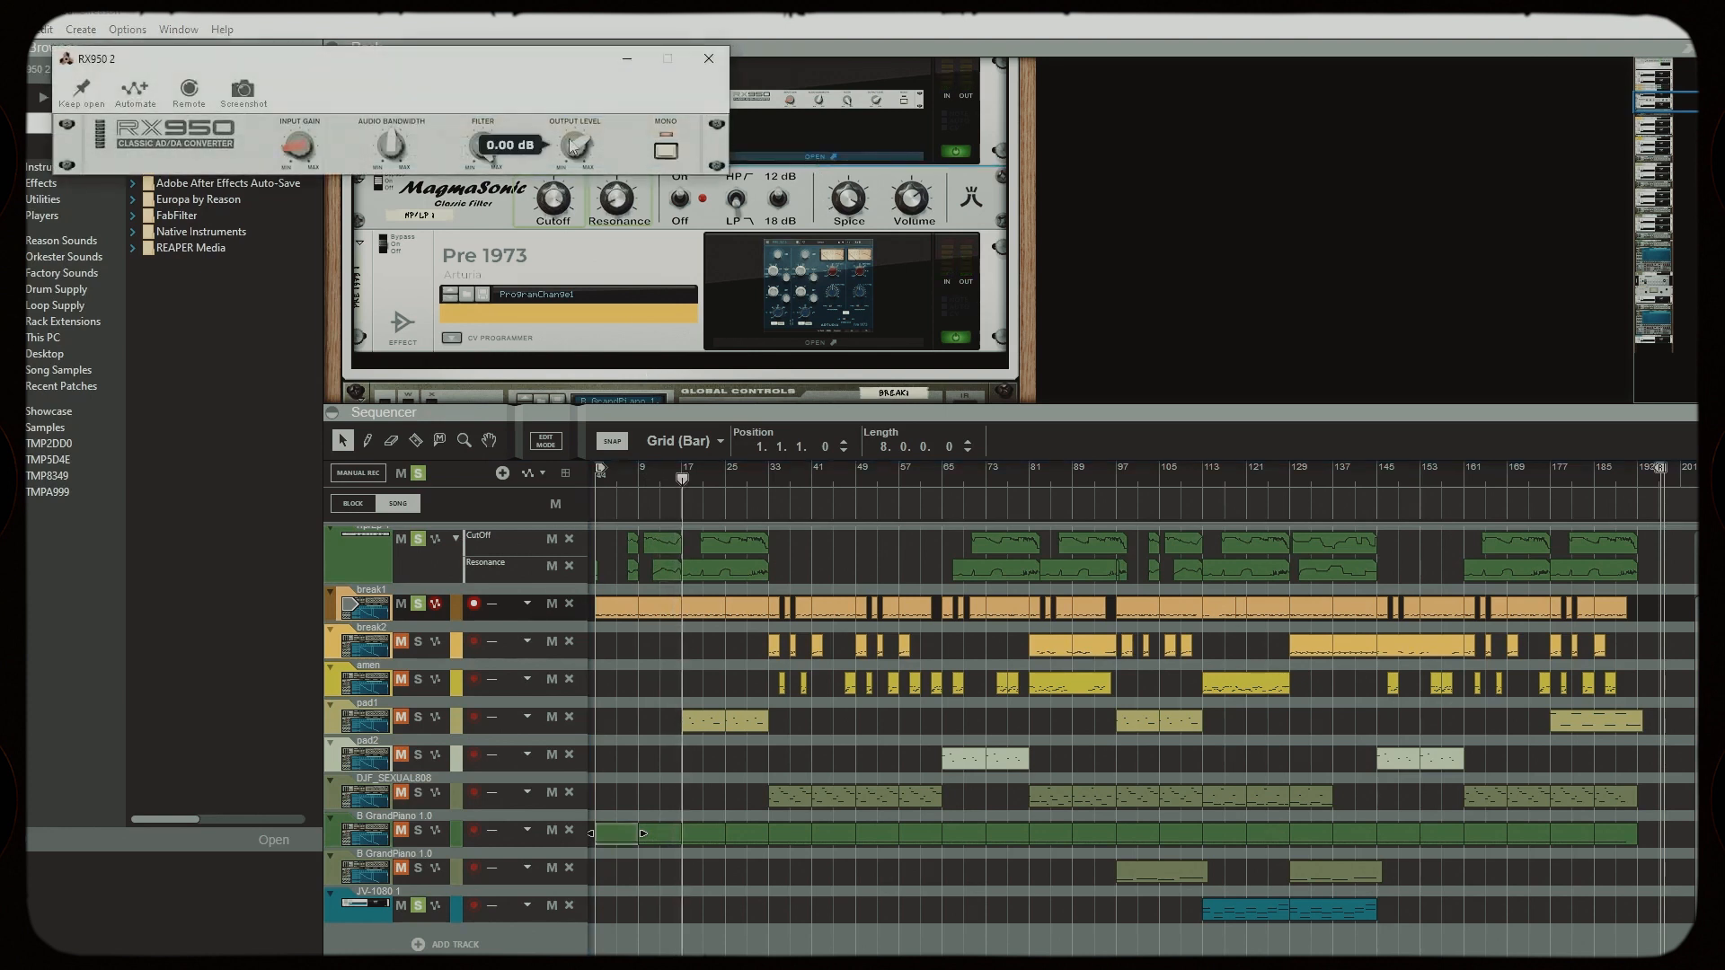
mouse_move(396, 160)
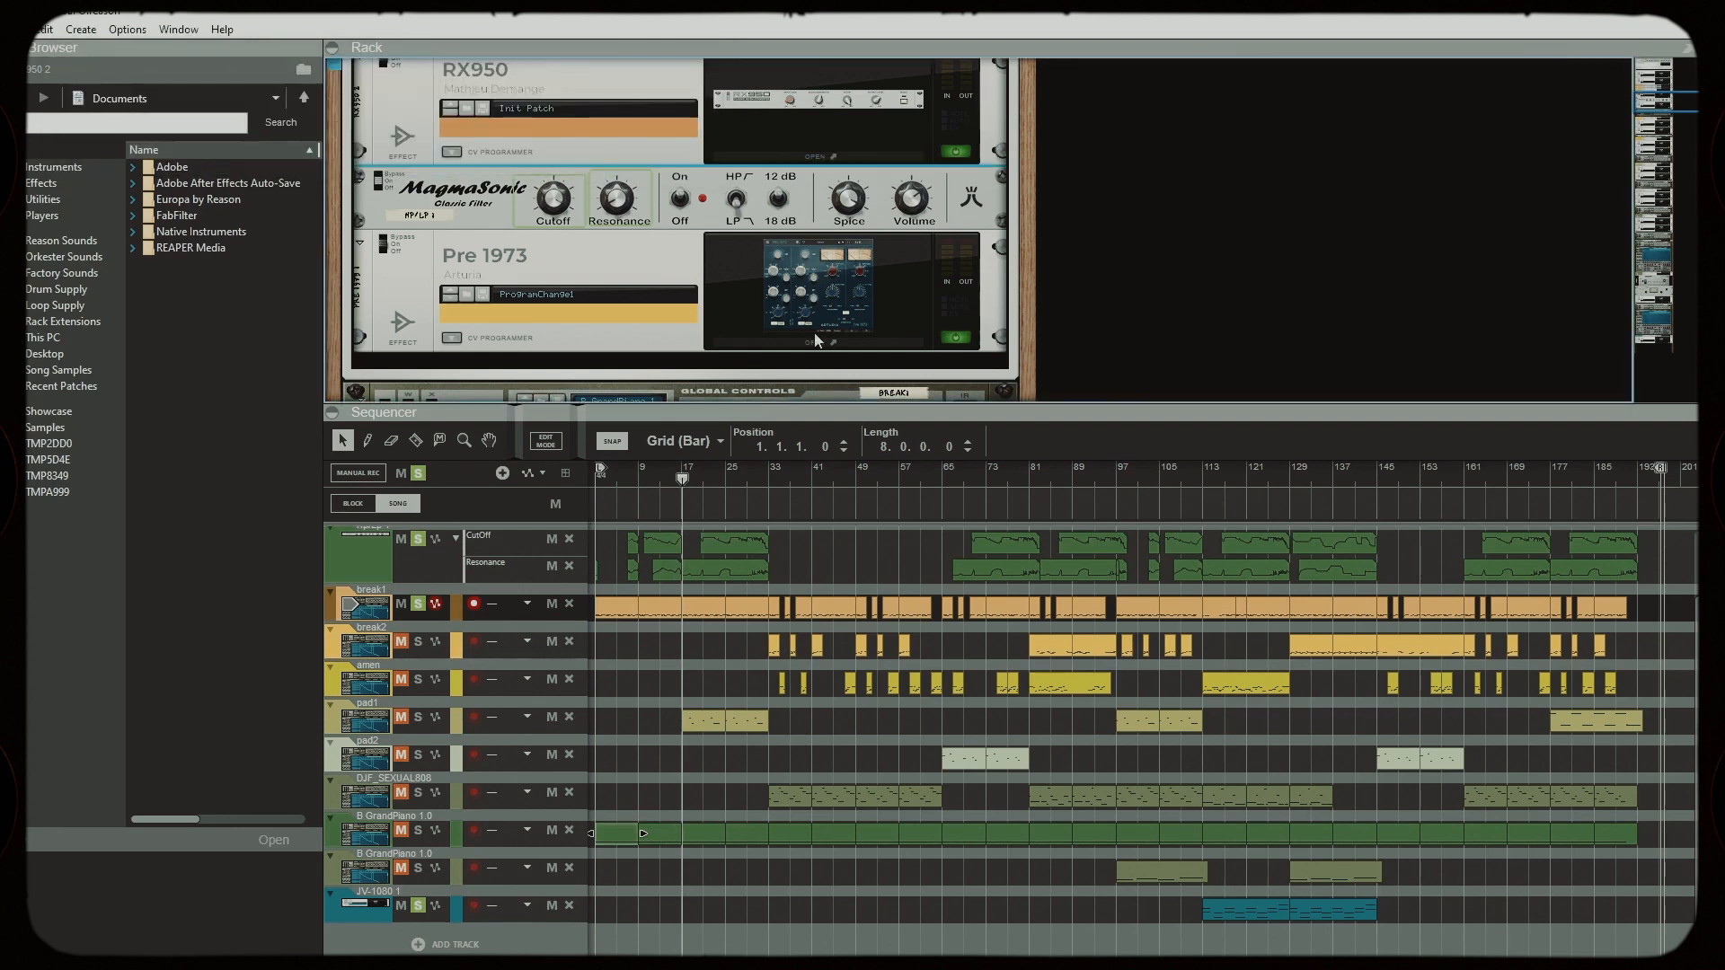
click(817, 343)
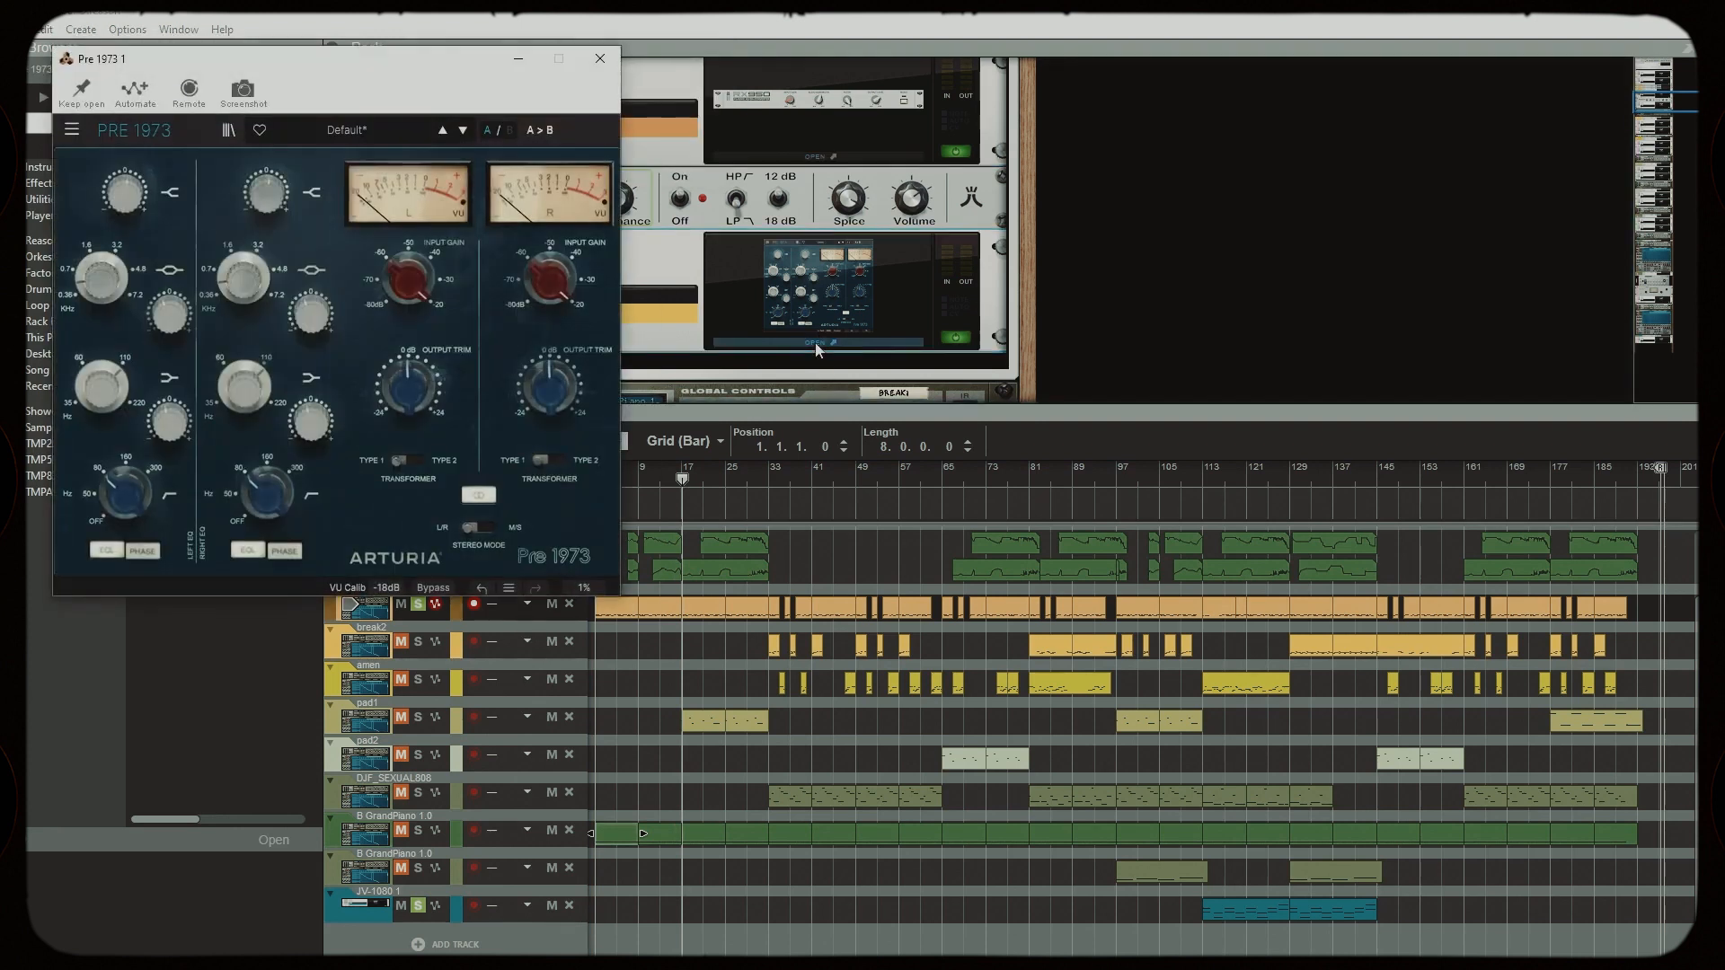
drag(308, 62, 346, 87)
mouse_move(433, 321)
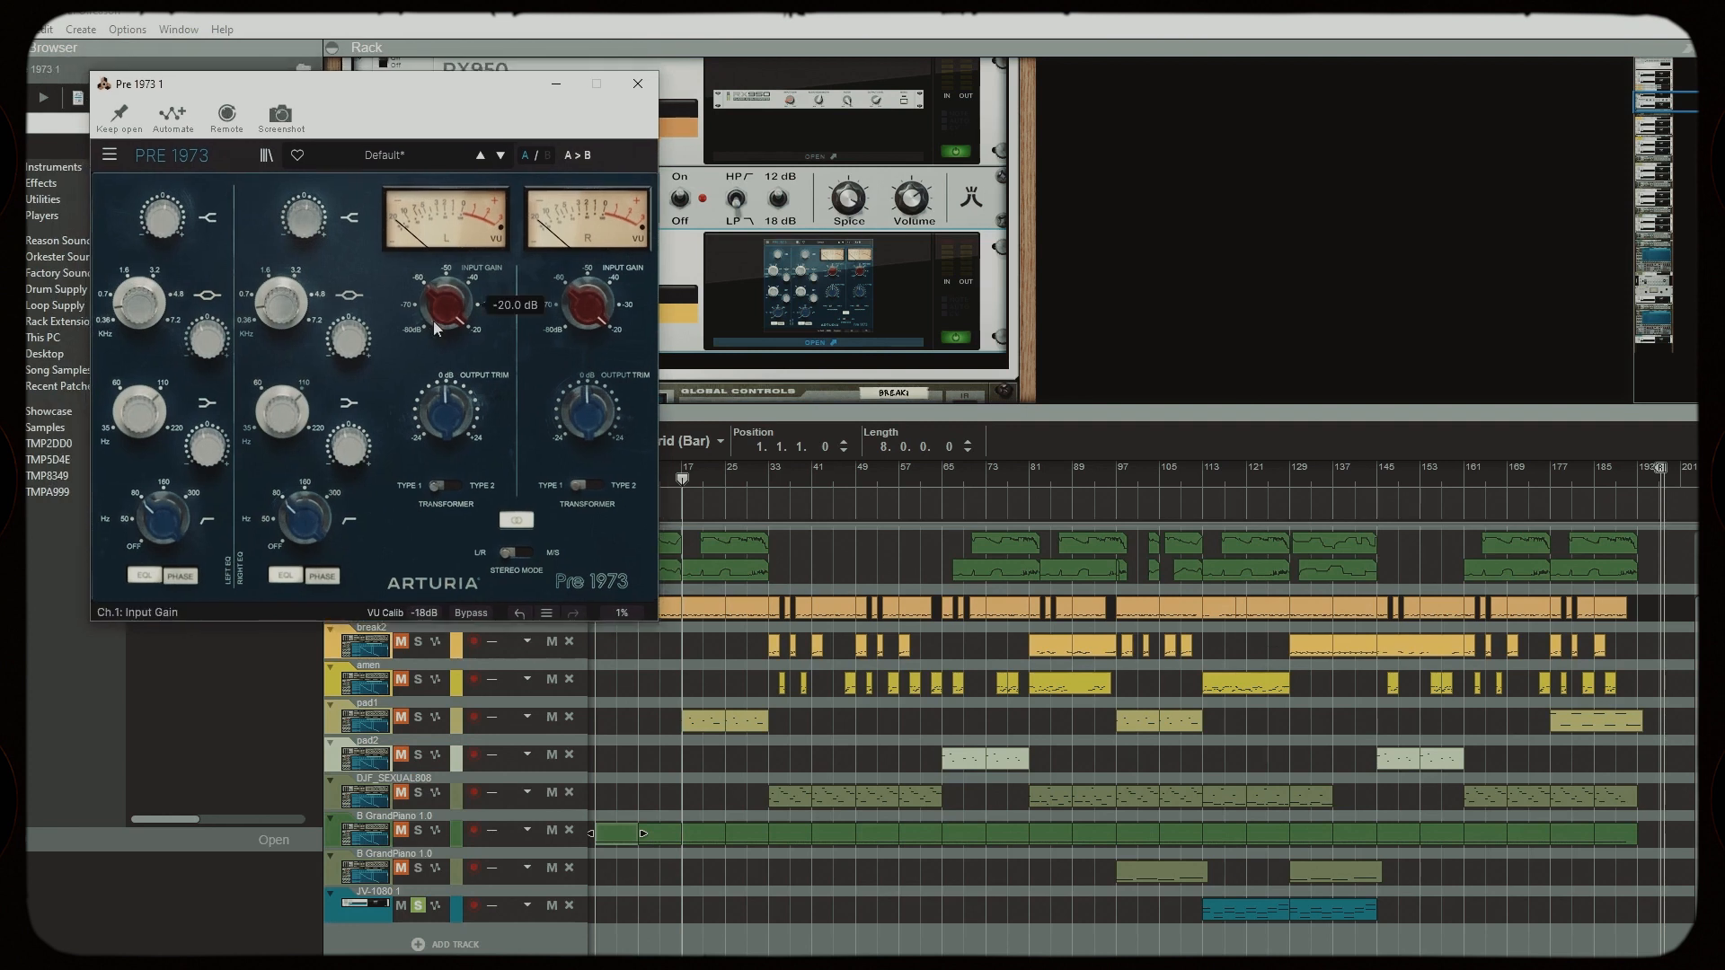
mouse_move(173, 231)
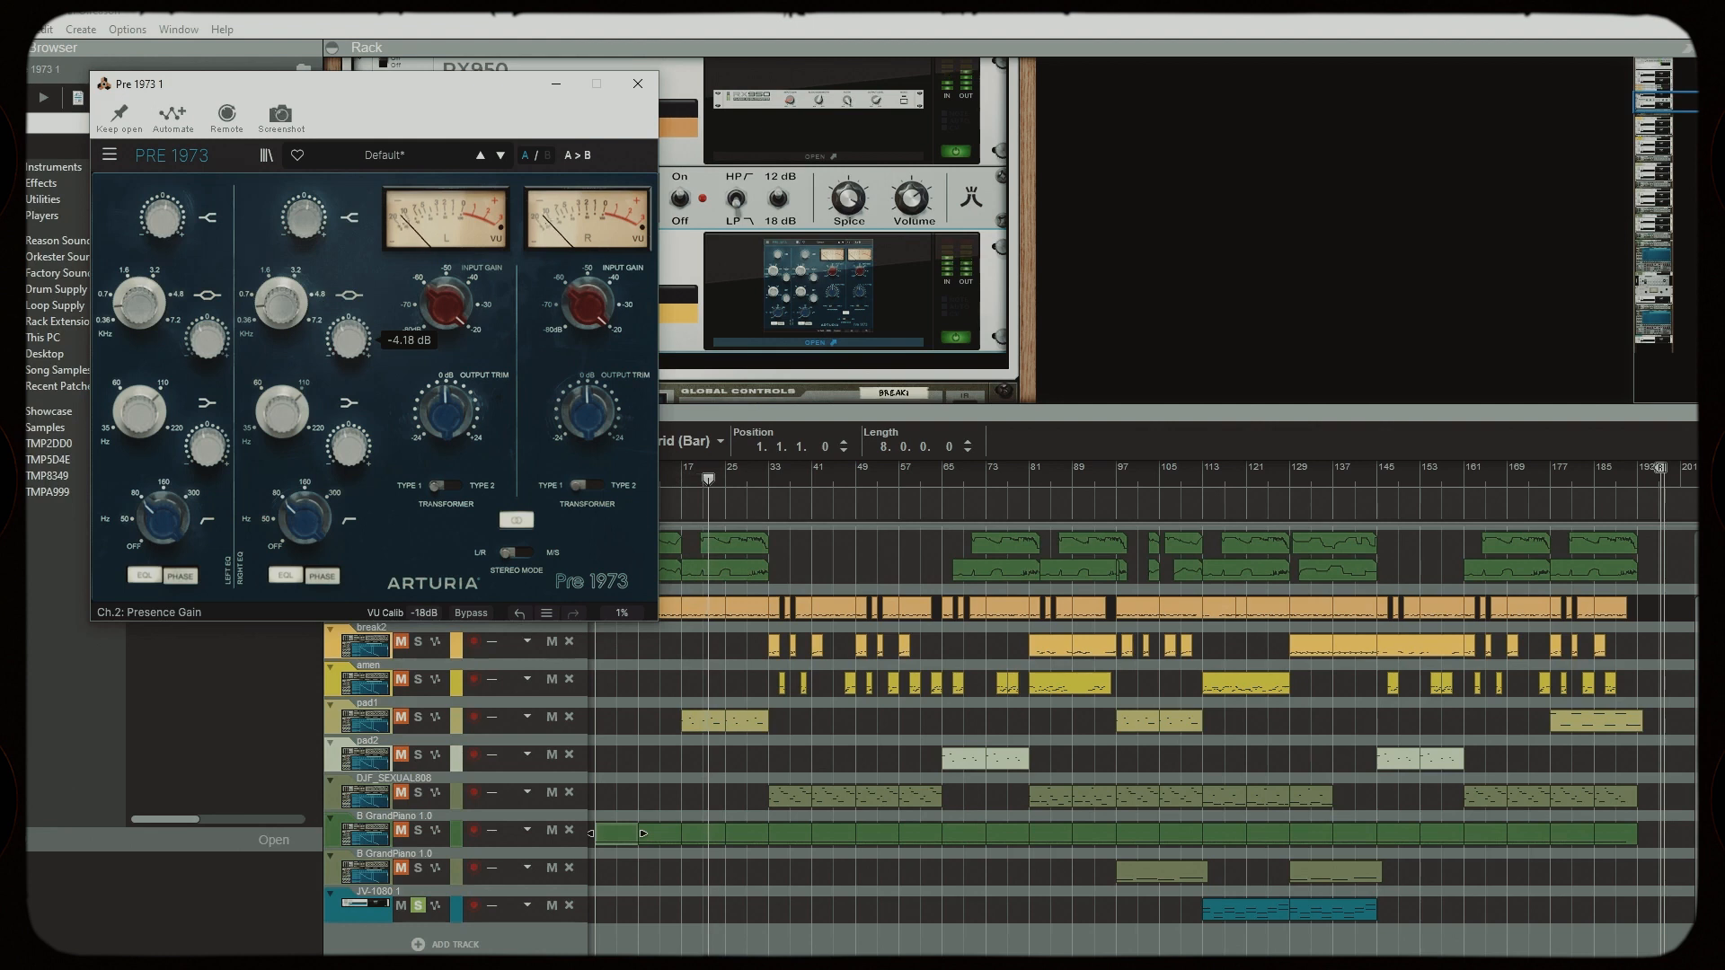
mouse_move(315, 422)
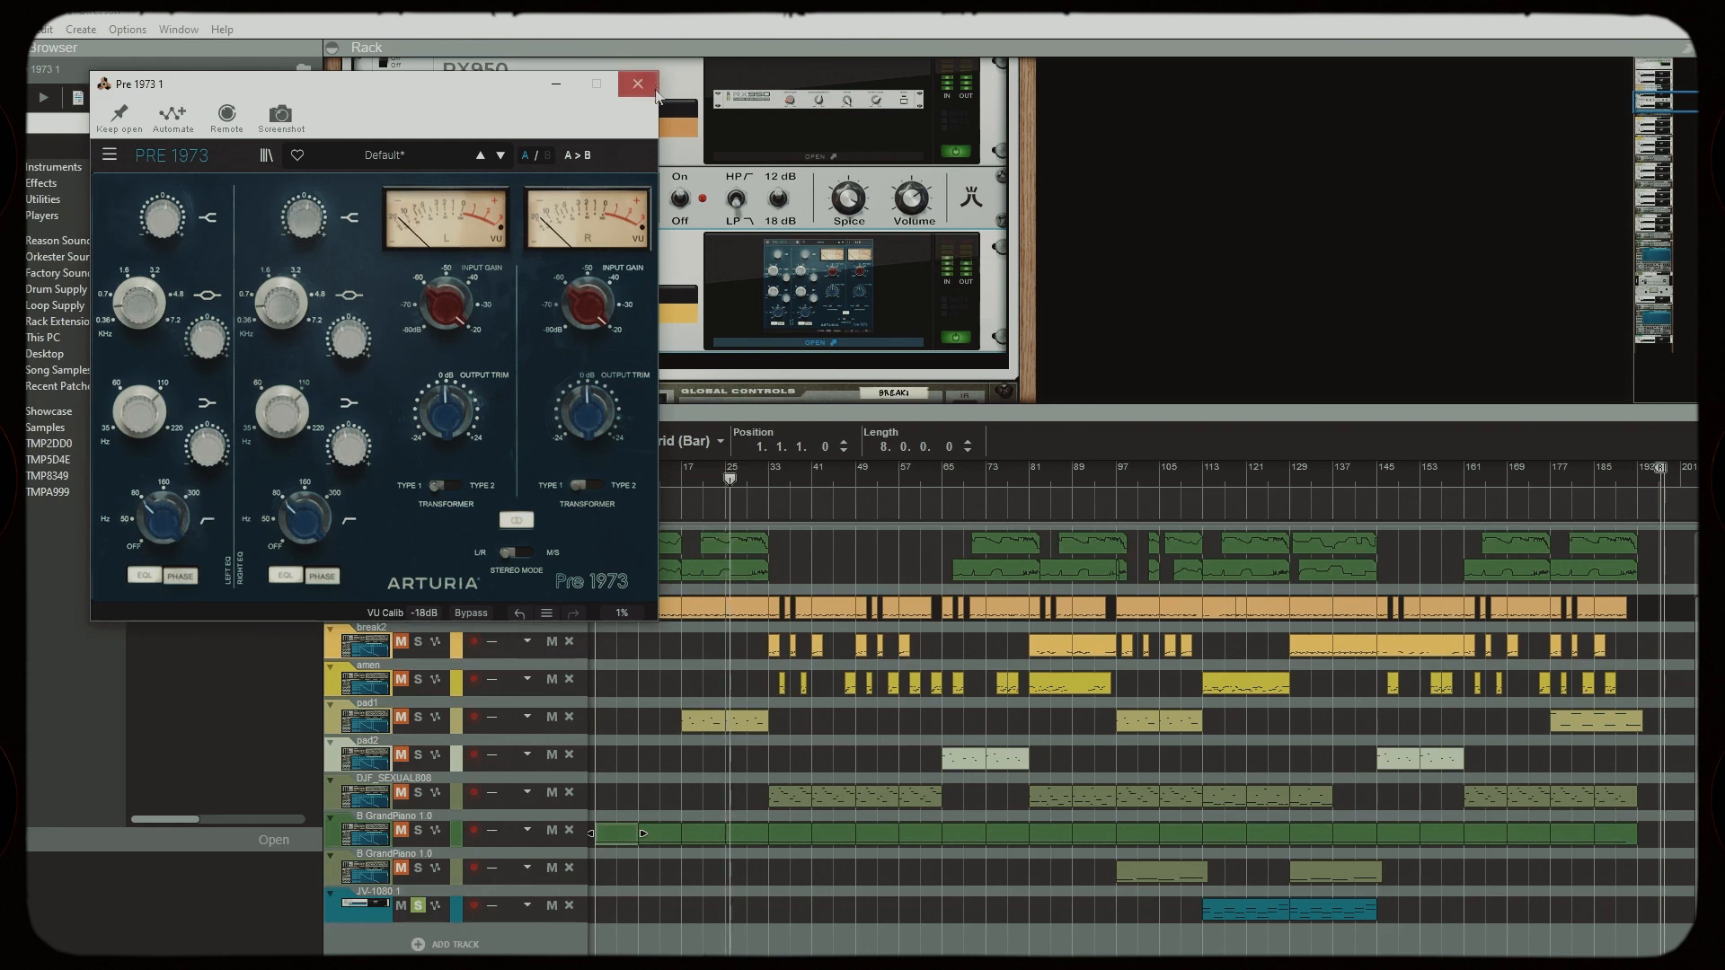
click(642, 90)
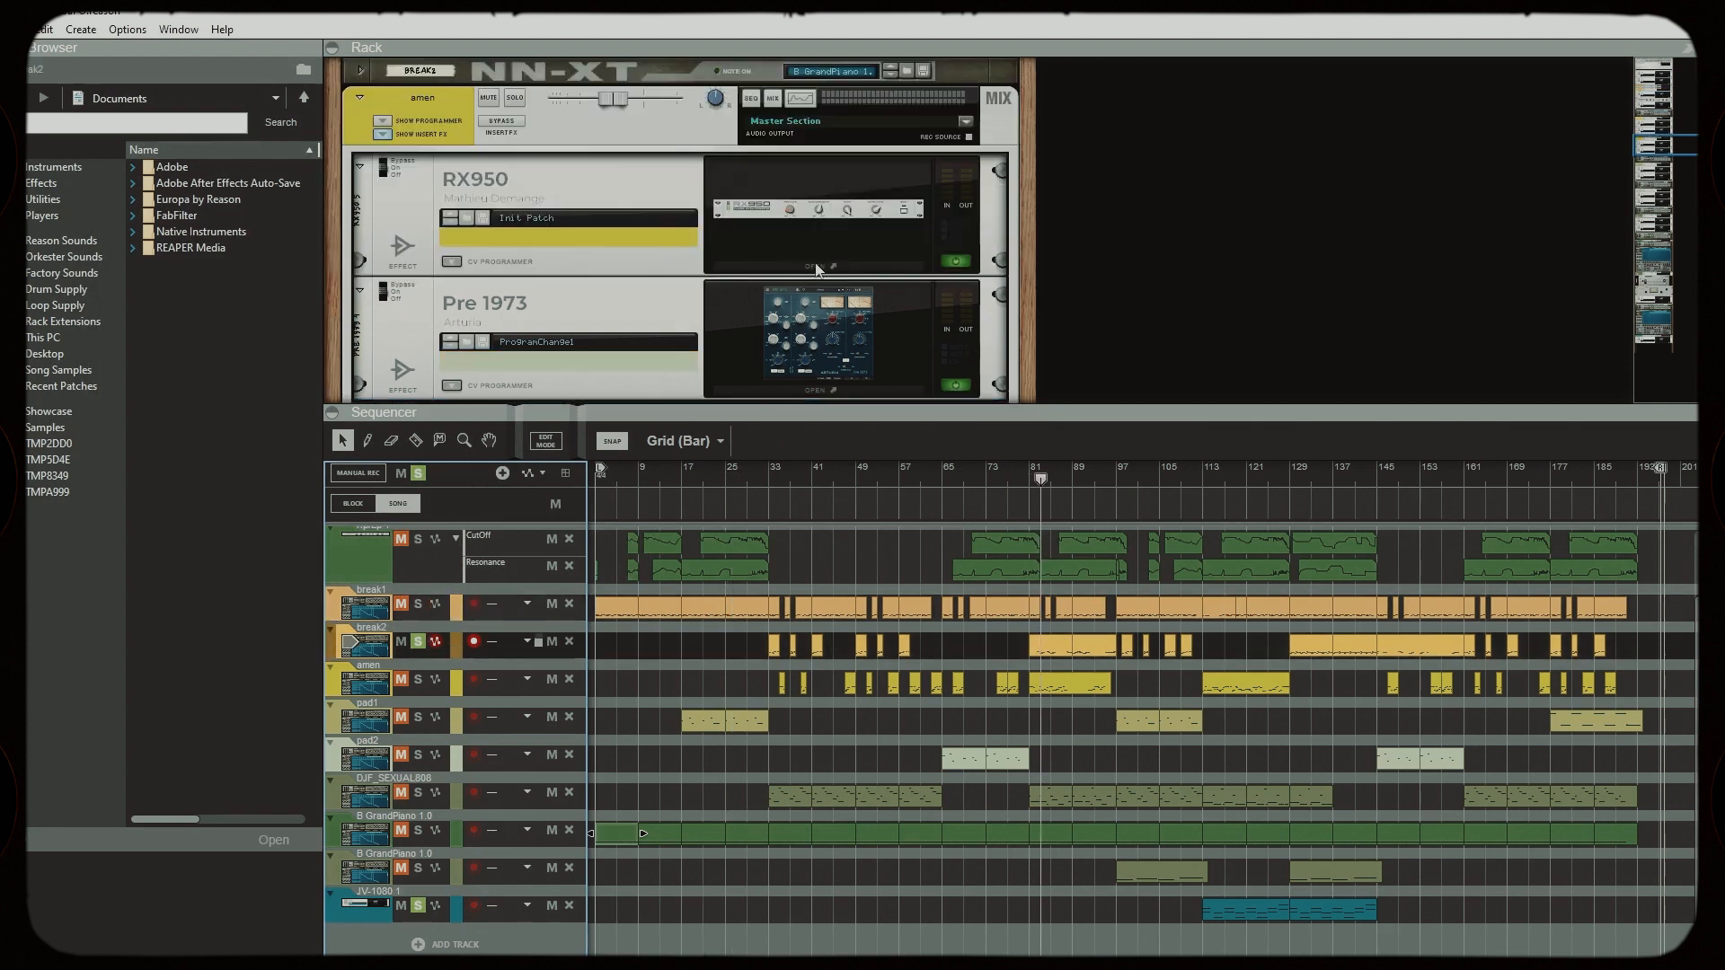
Step: Check the amen channel's RX950 controls and its Pre 1973 presence and low-shelf gains during break2 playback
click(816, 267)
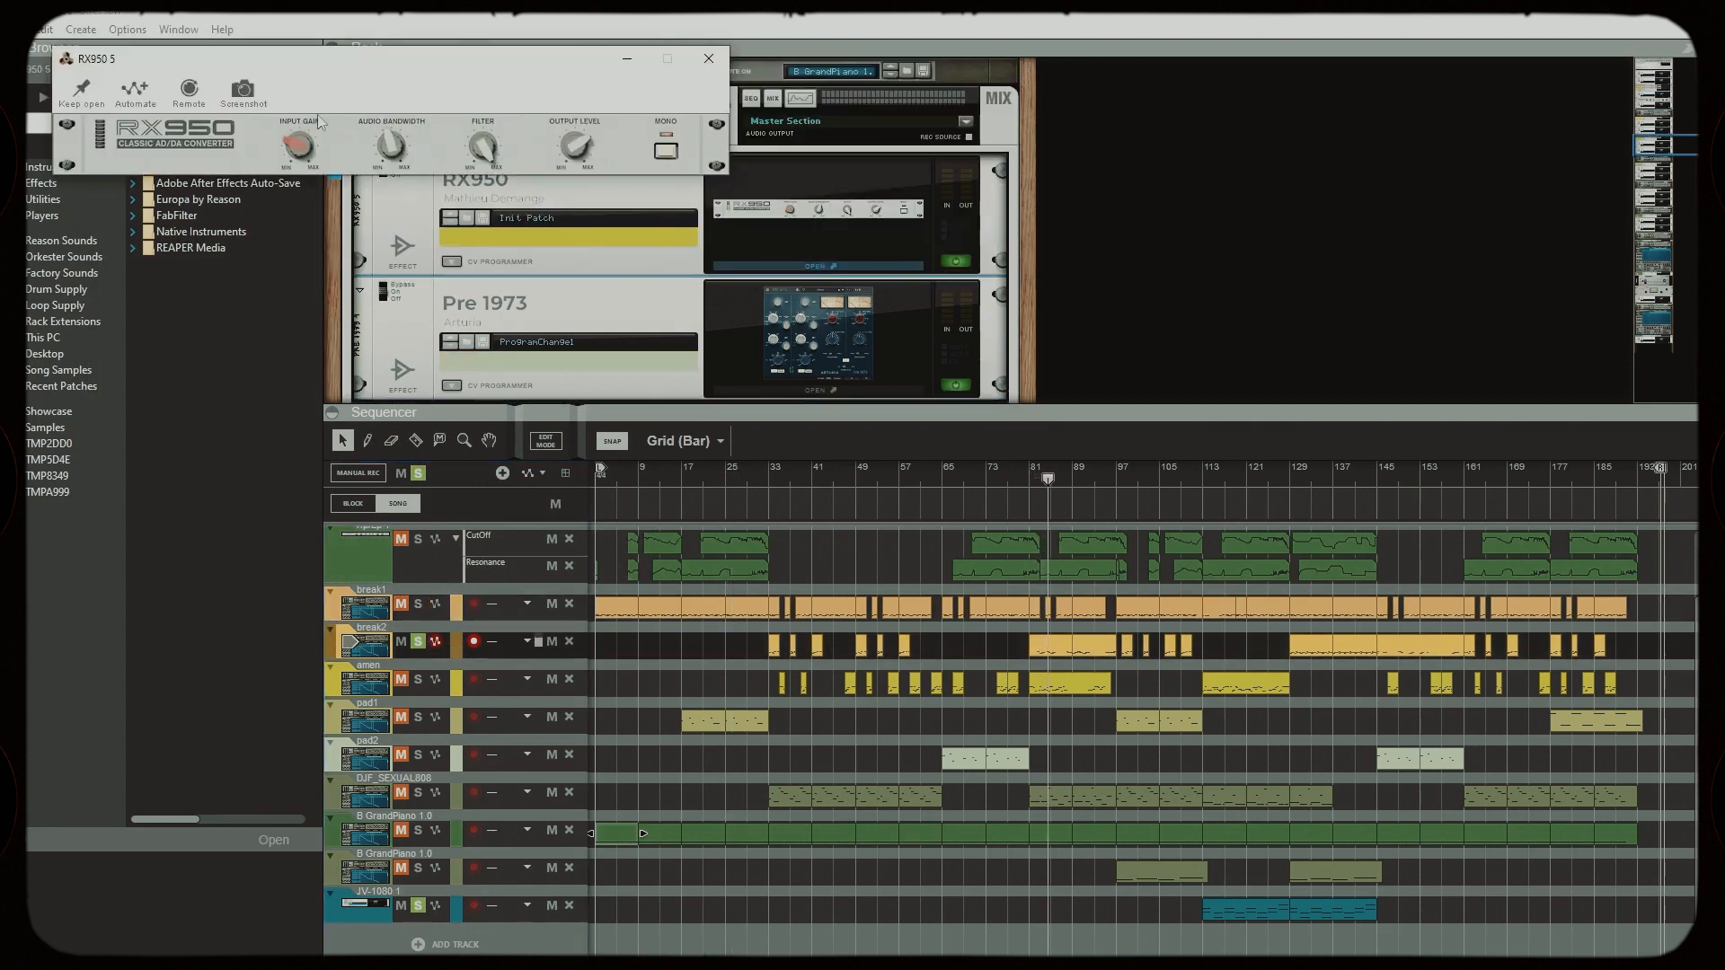
click(709, 59)
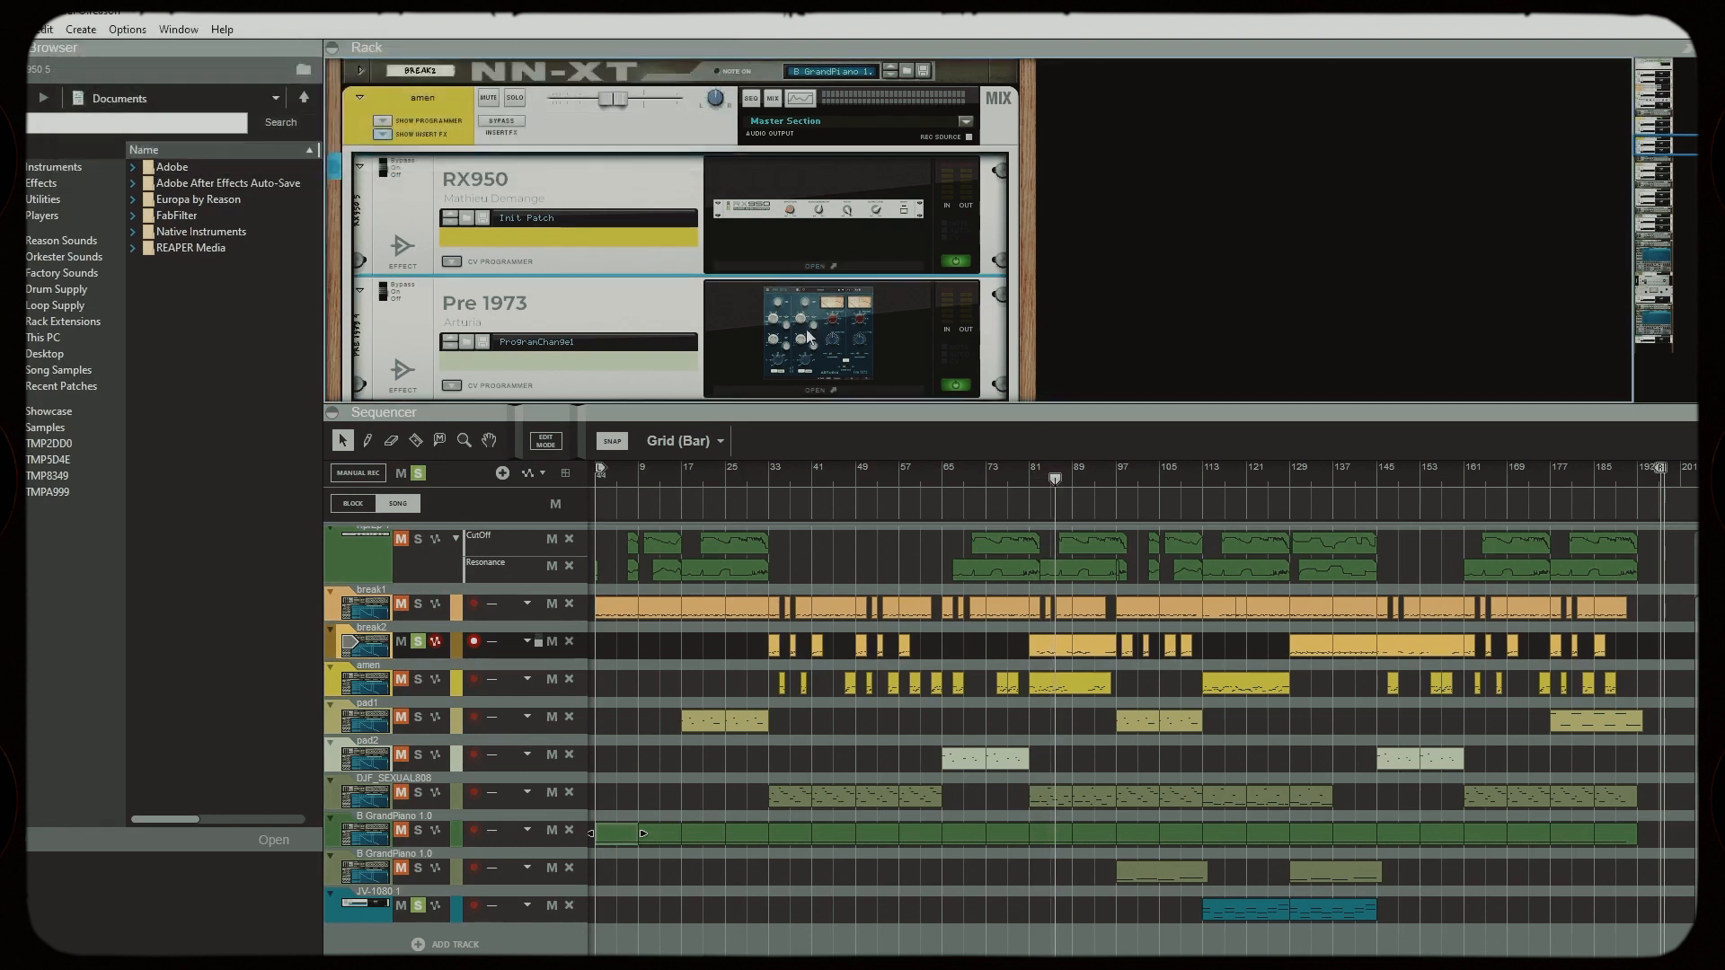
click(816, 391)
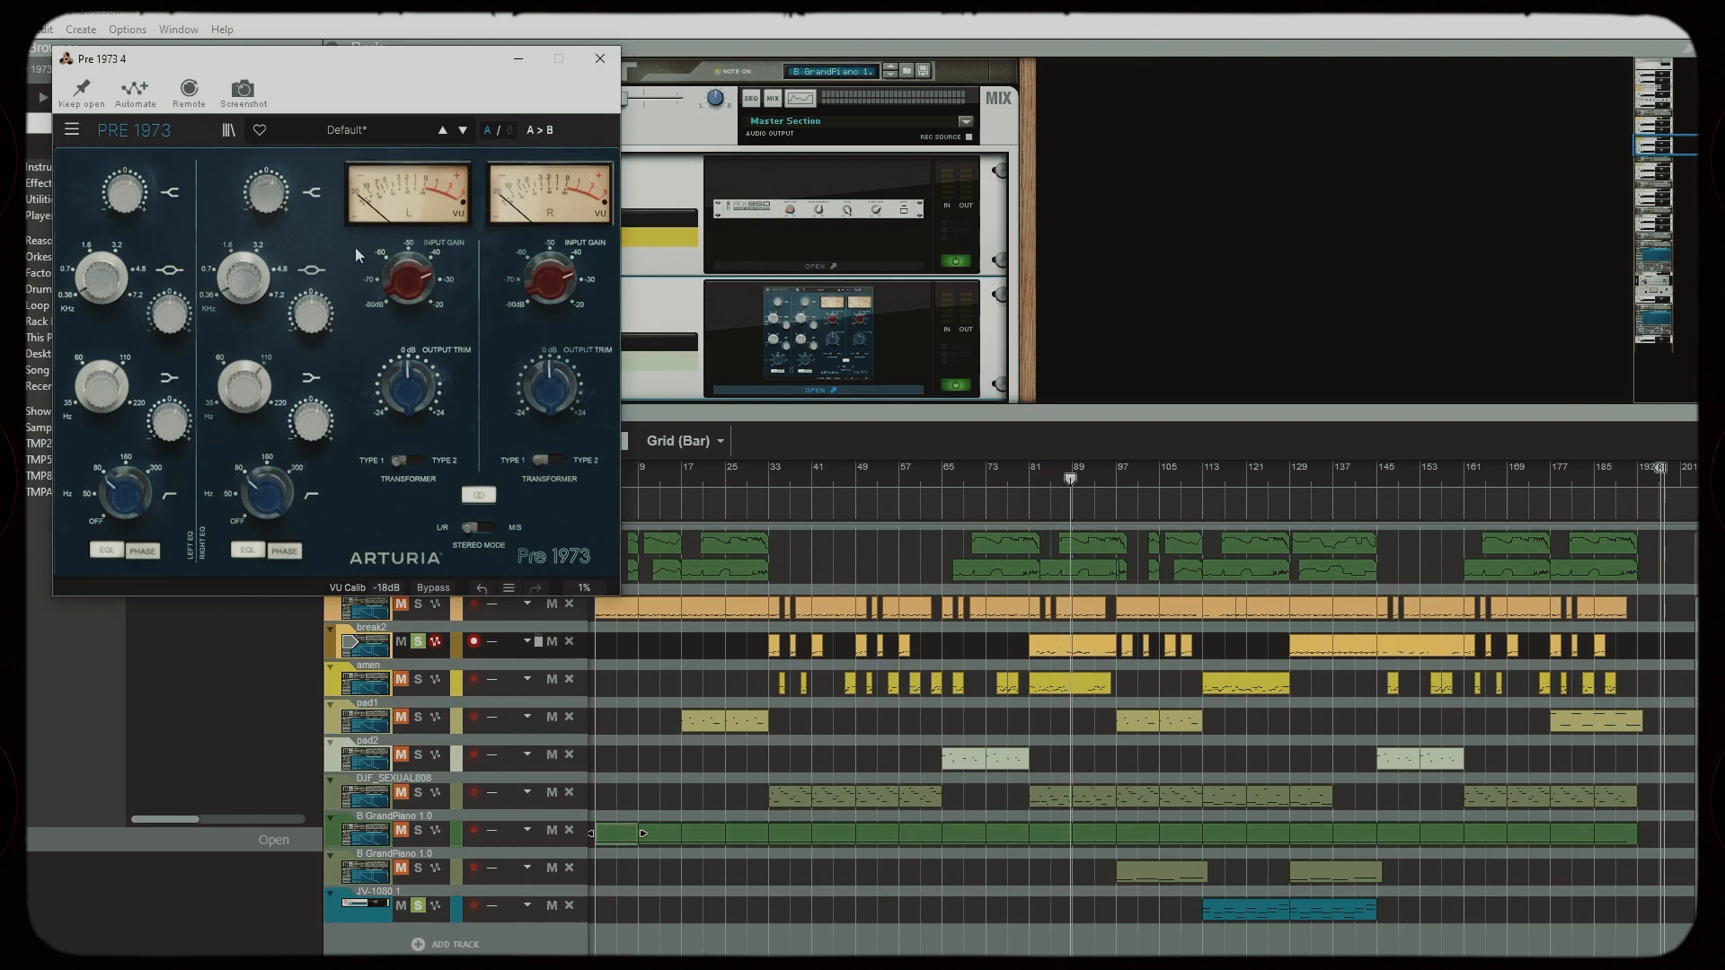
drag(314, 65, 371, 94)
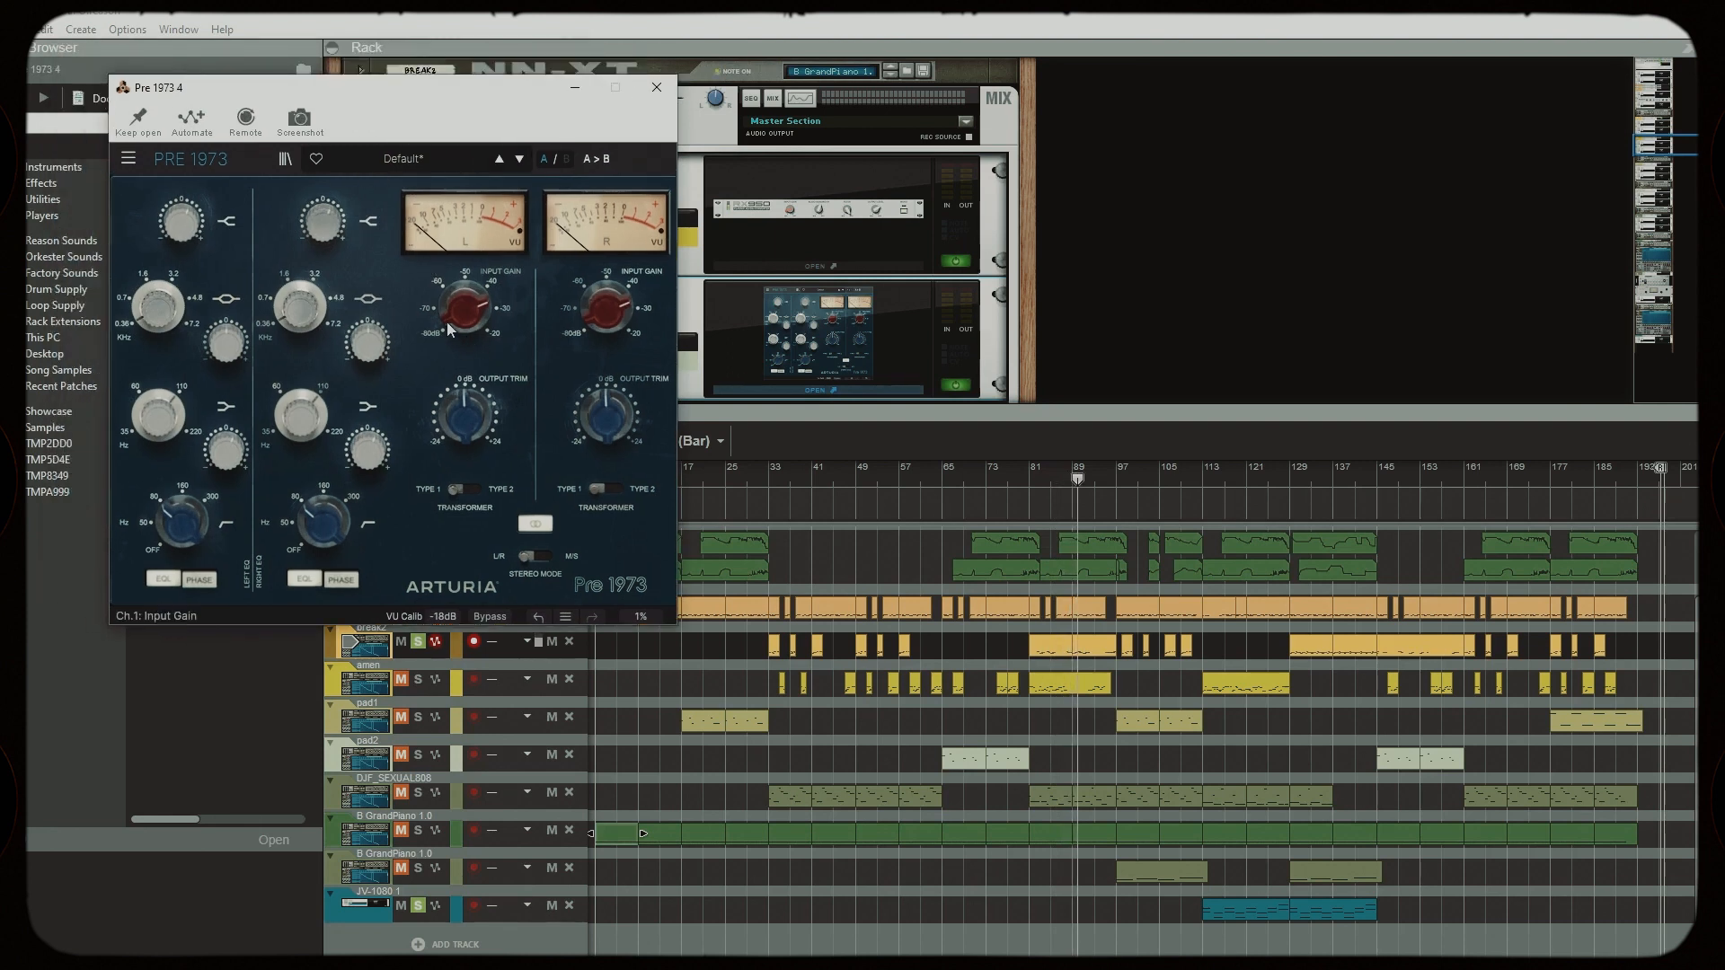
mouse_move(225, 350)
mouse_move(226, 454)
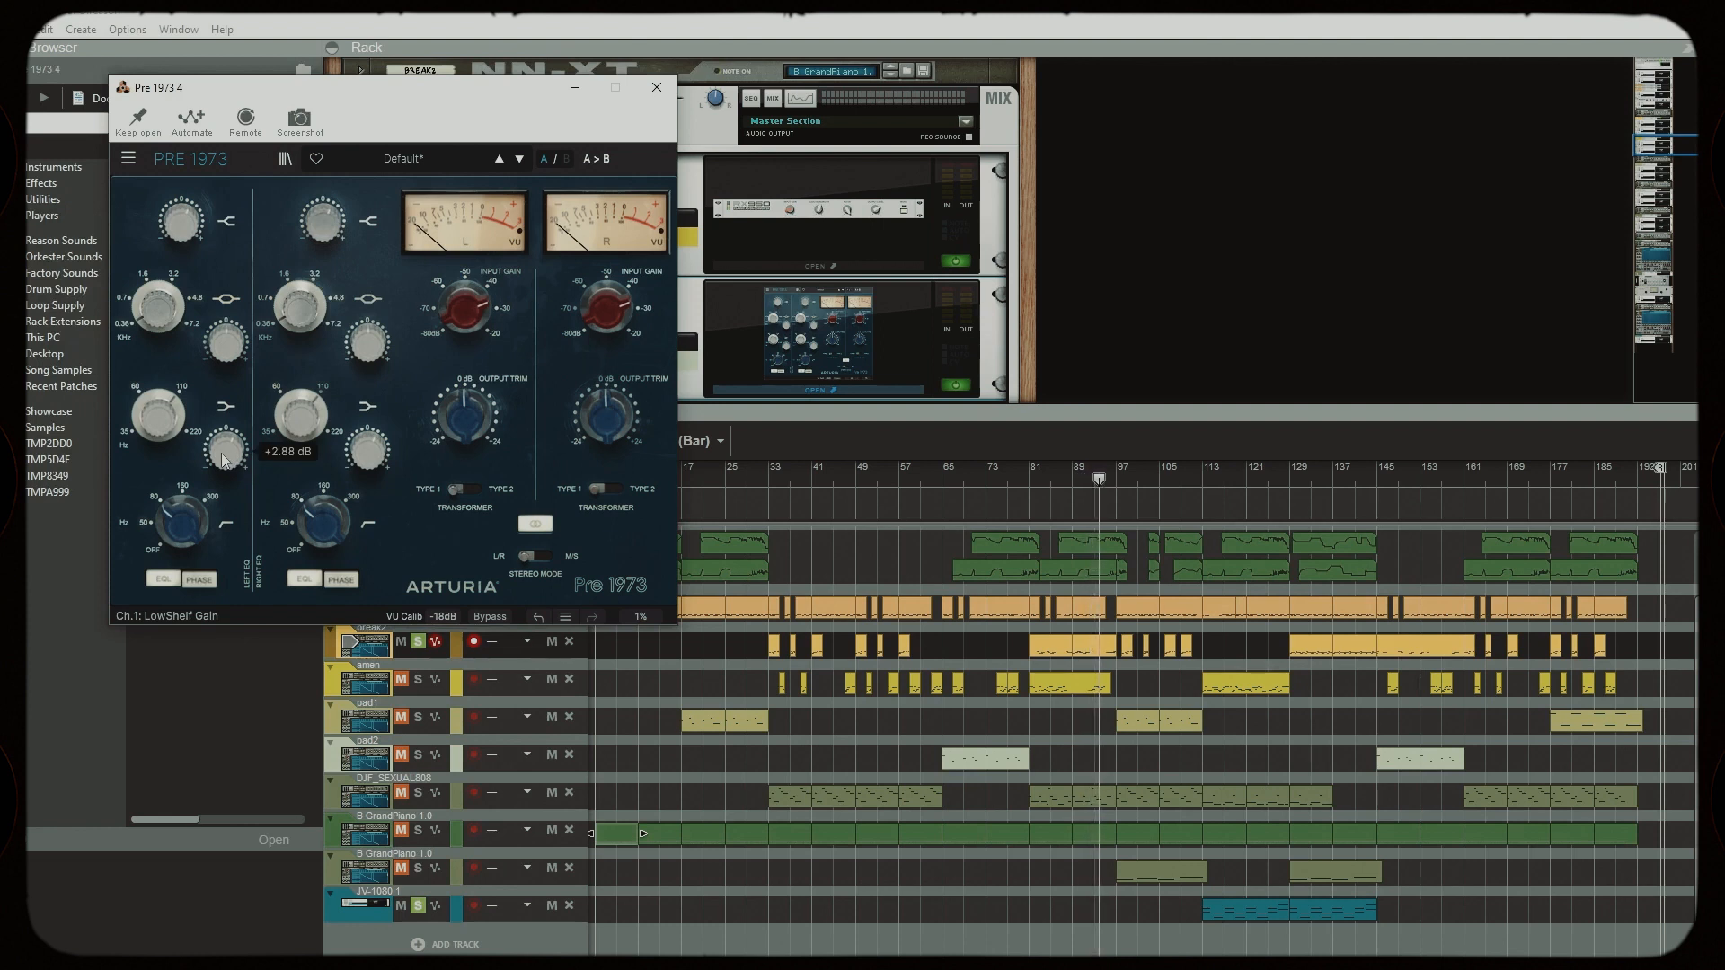
click(657, 87)
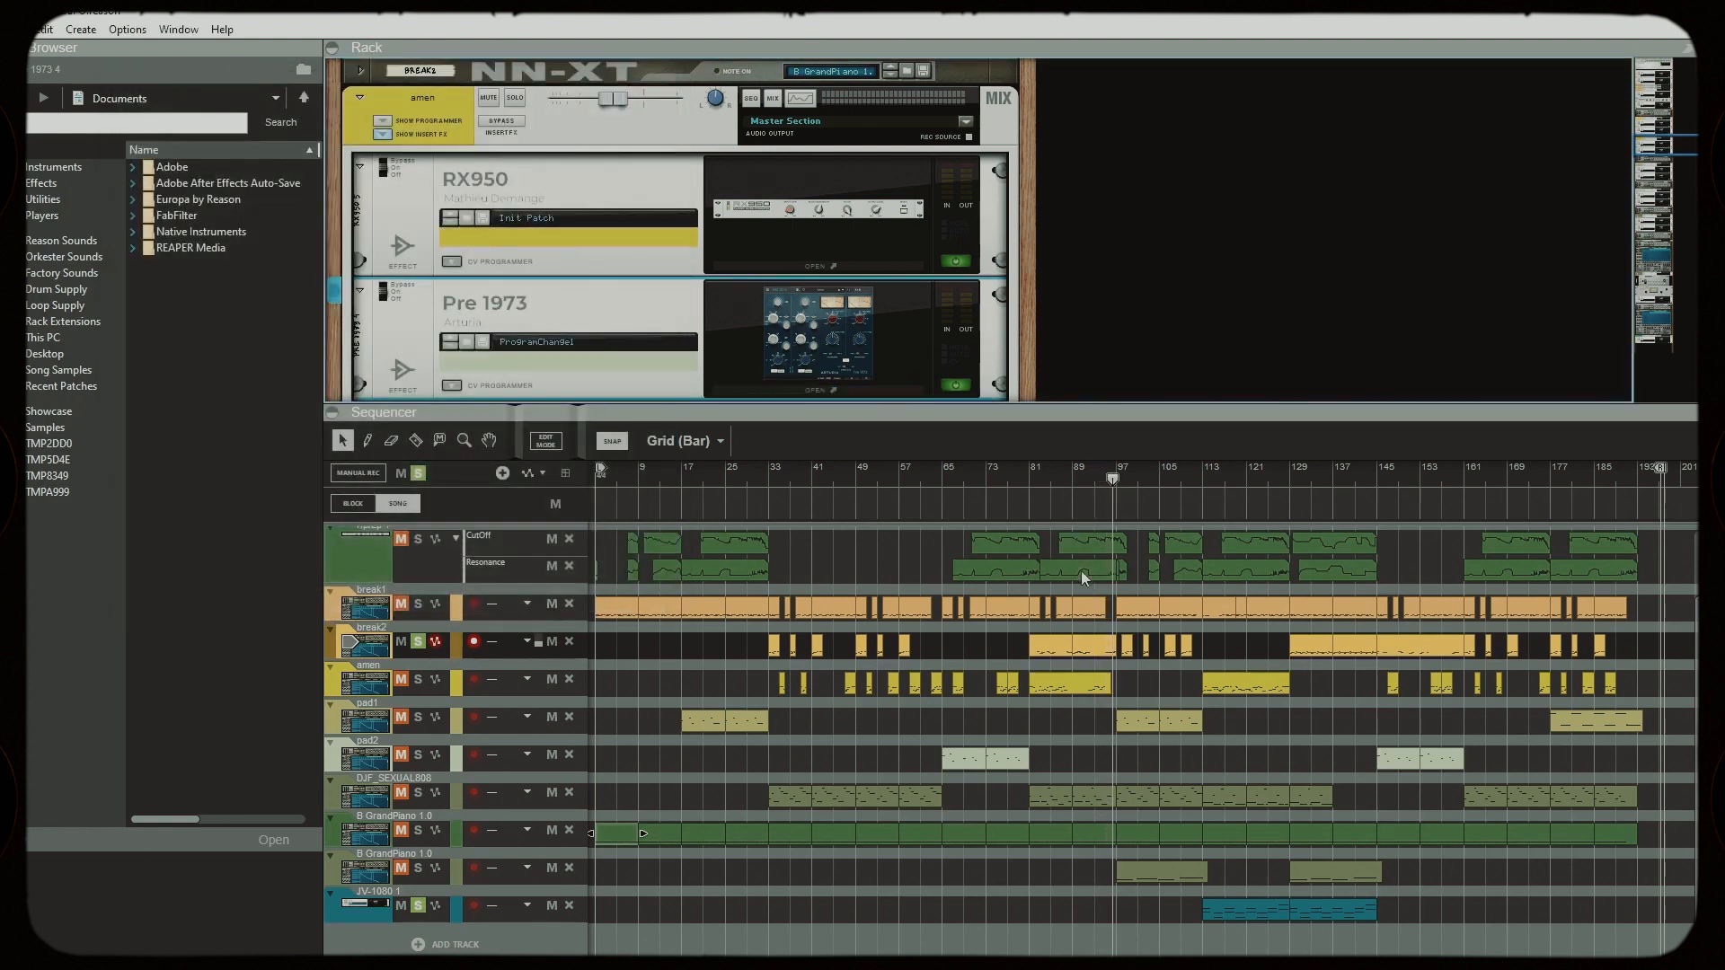
Step: Select the amen track and move the playhead to the start of its clip at bar 81
key(Down)
click(1026, 473)
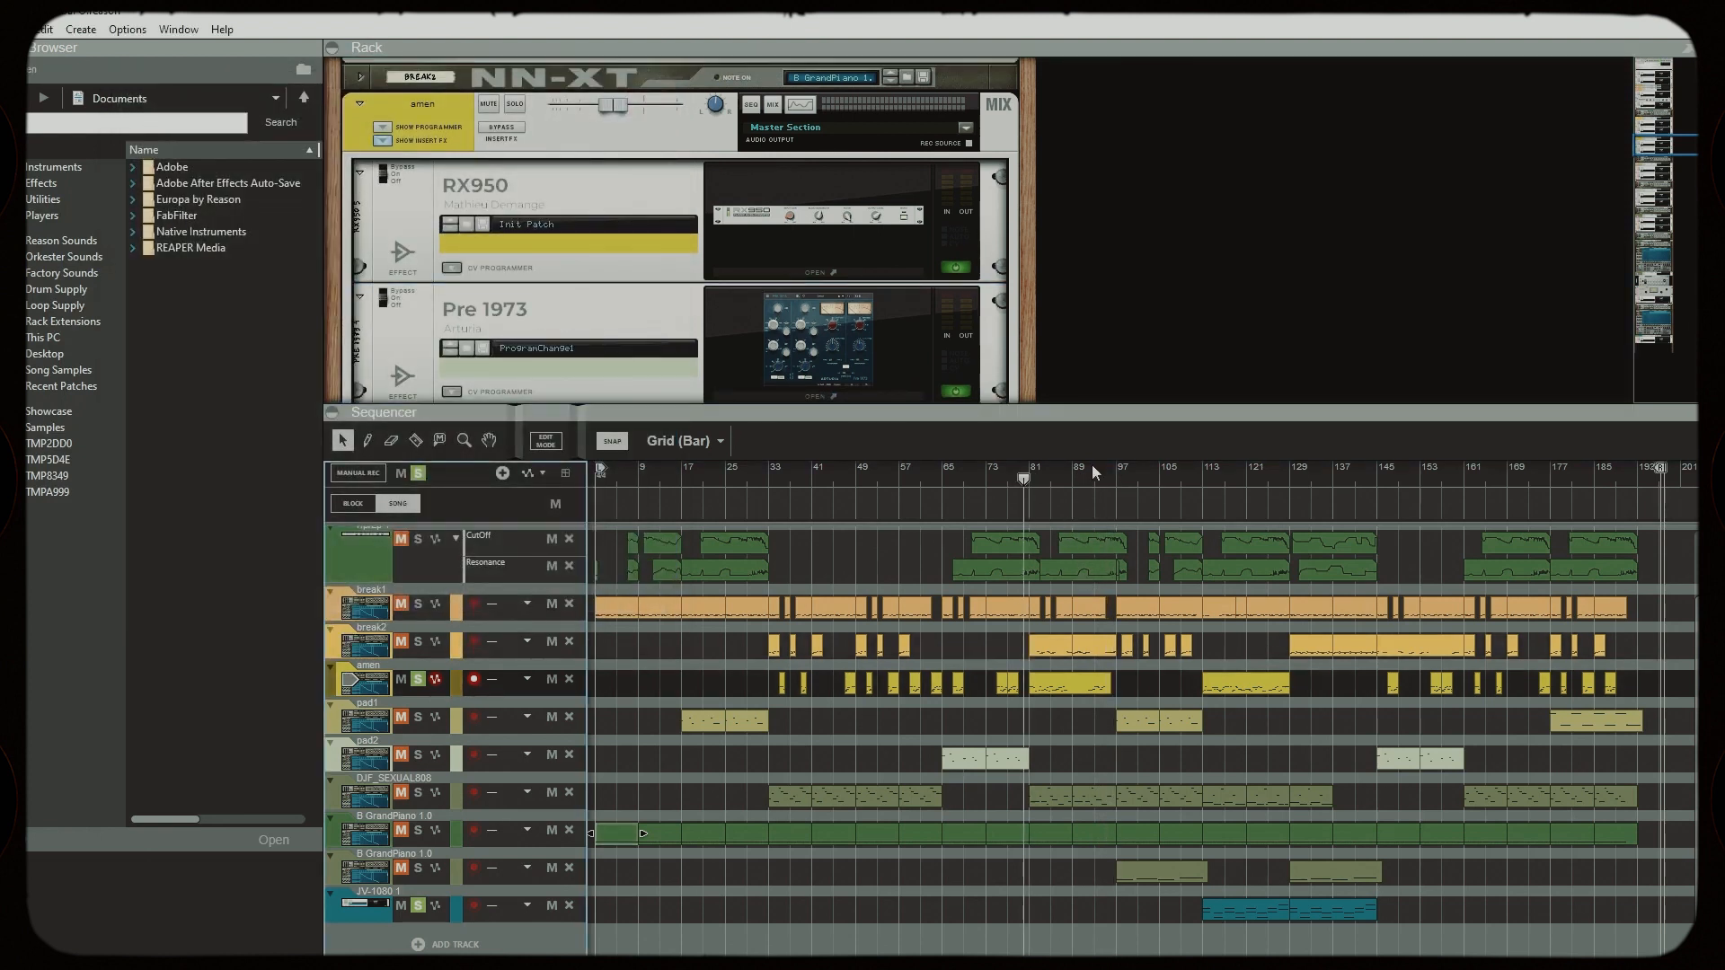
click(1030, 481)
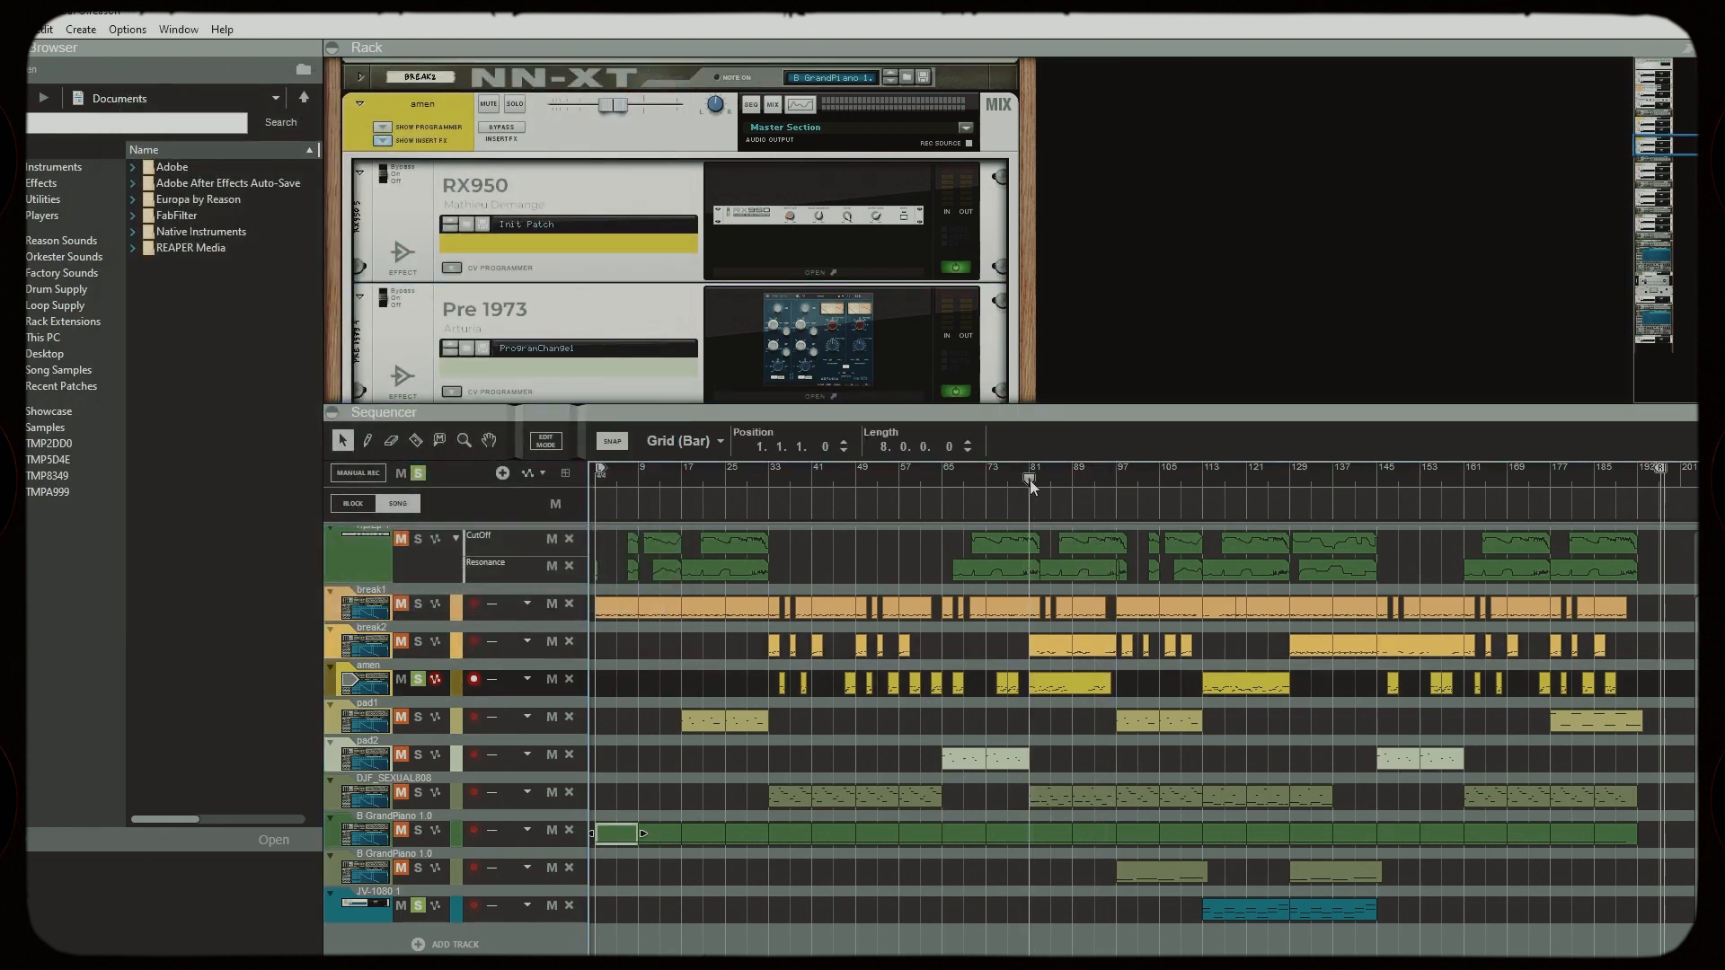
Step: Review the amen channel's RX950 audio bandwidth and its Pre 1973 input gain while the soloed track plays
click(827, 261)
mouse_move(385, 157)
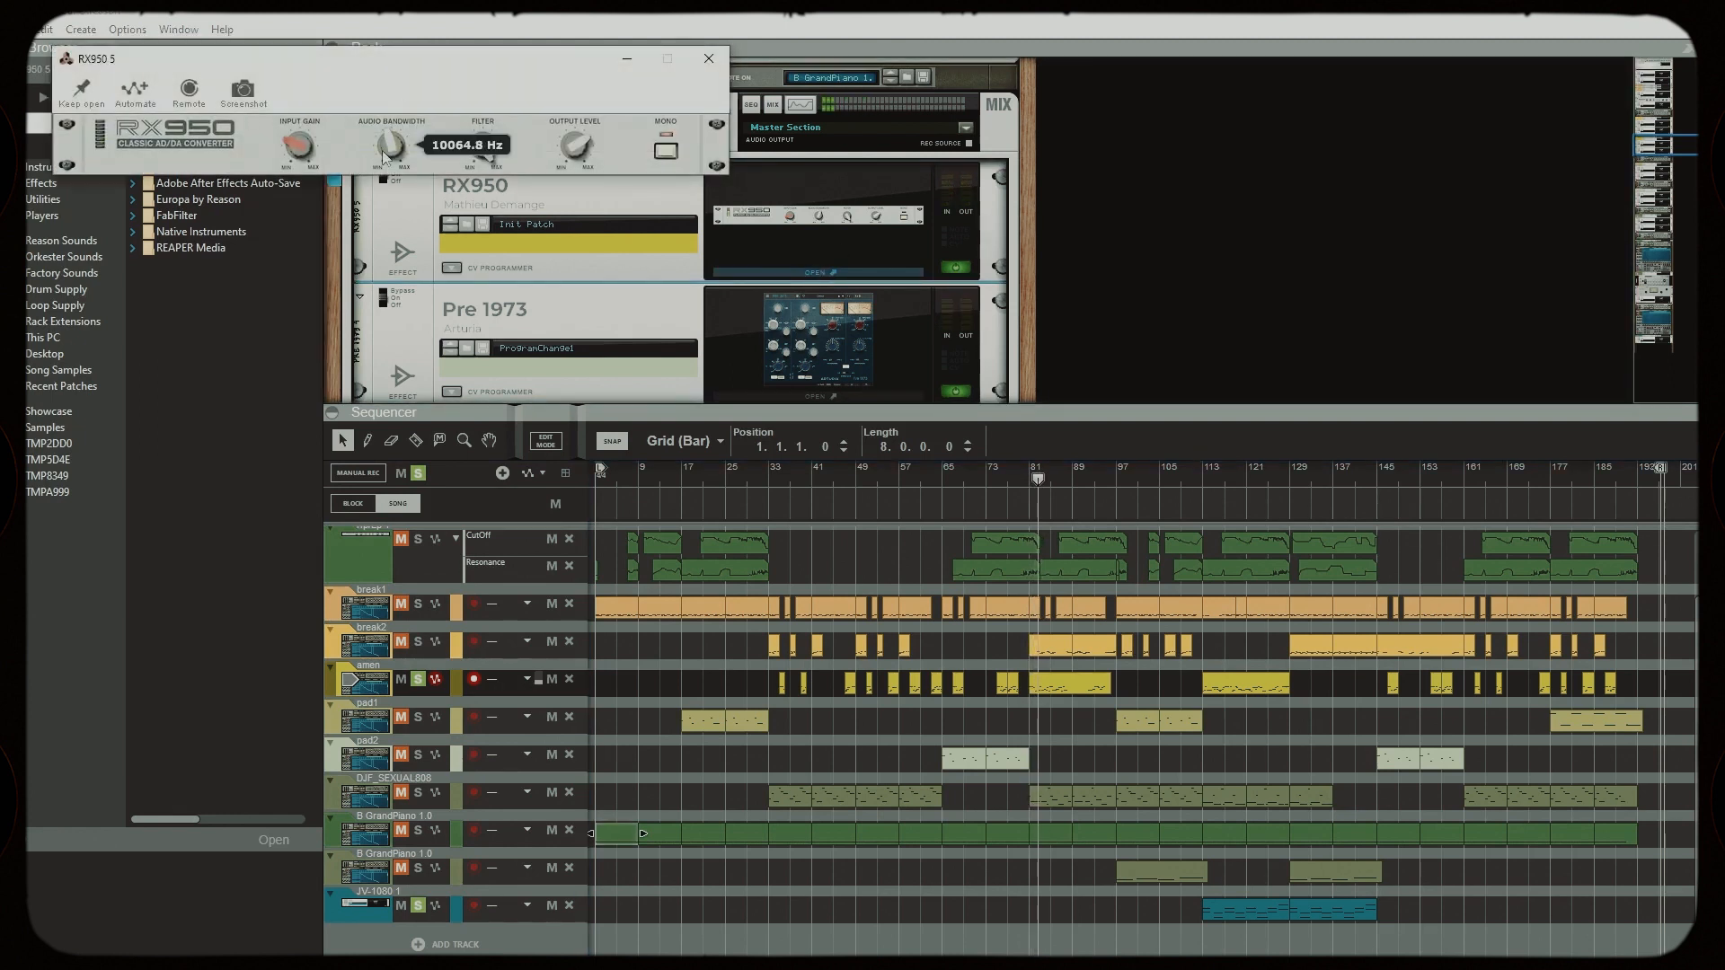
click(709, 59)
click(815, 398)
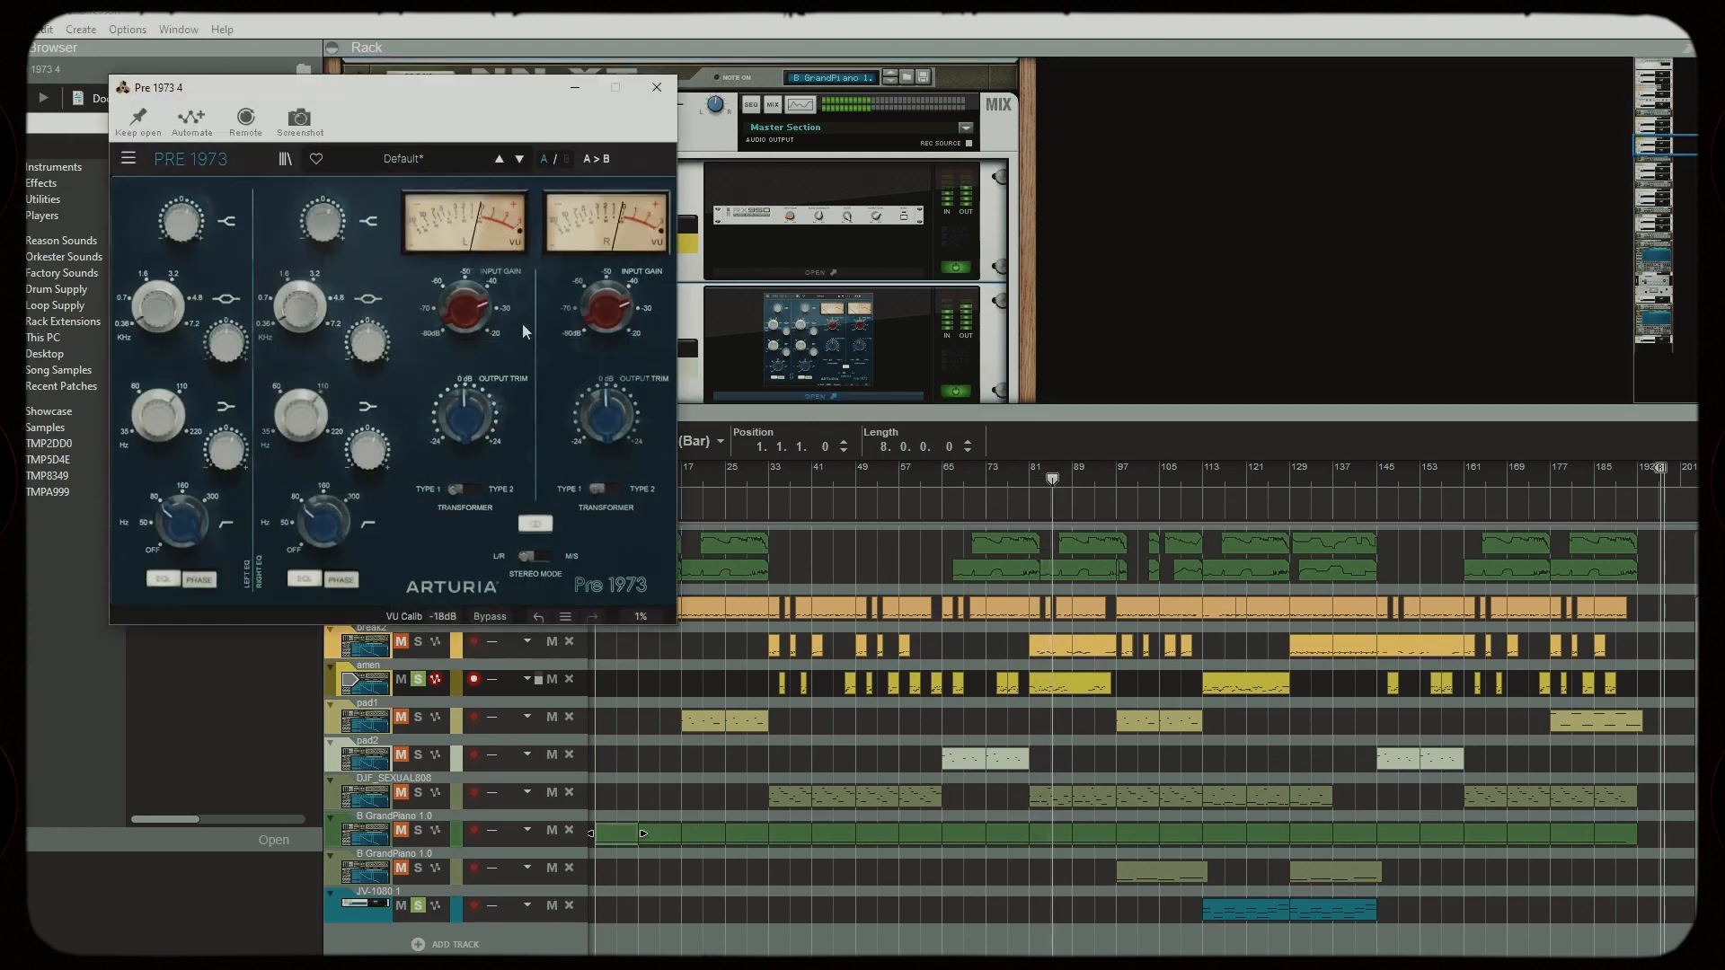
mouse_move(461, 314)
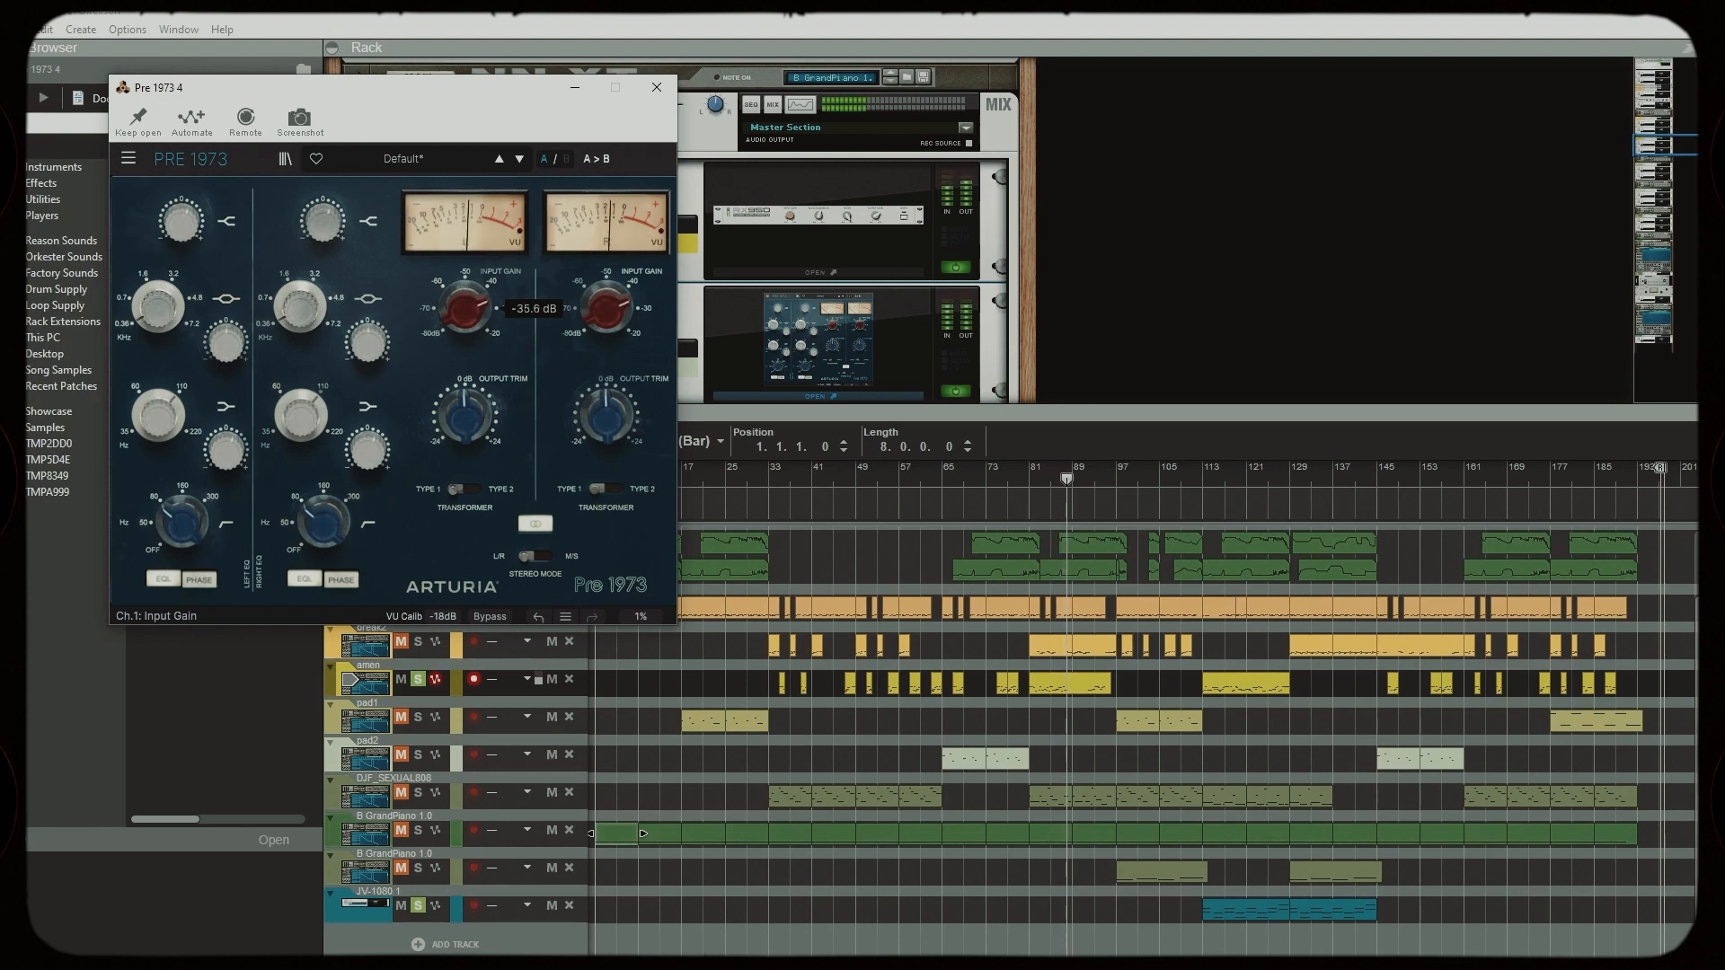
Step: Replay the amen clip from bar 81 and check the Pre 1973 high-pass, low-shelf and high-shelf settings
click(1030, 468)
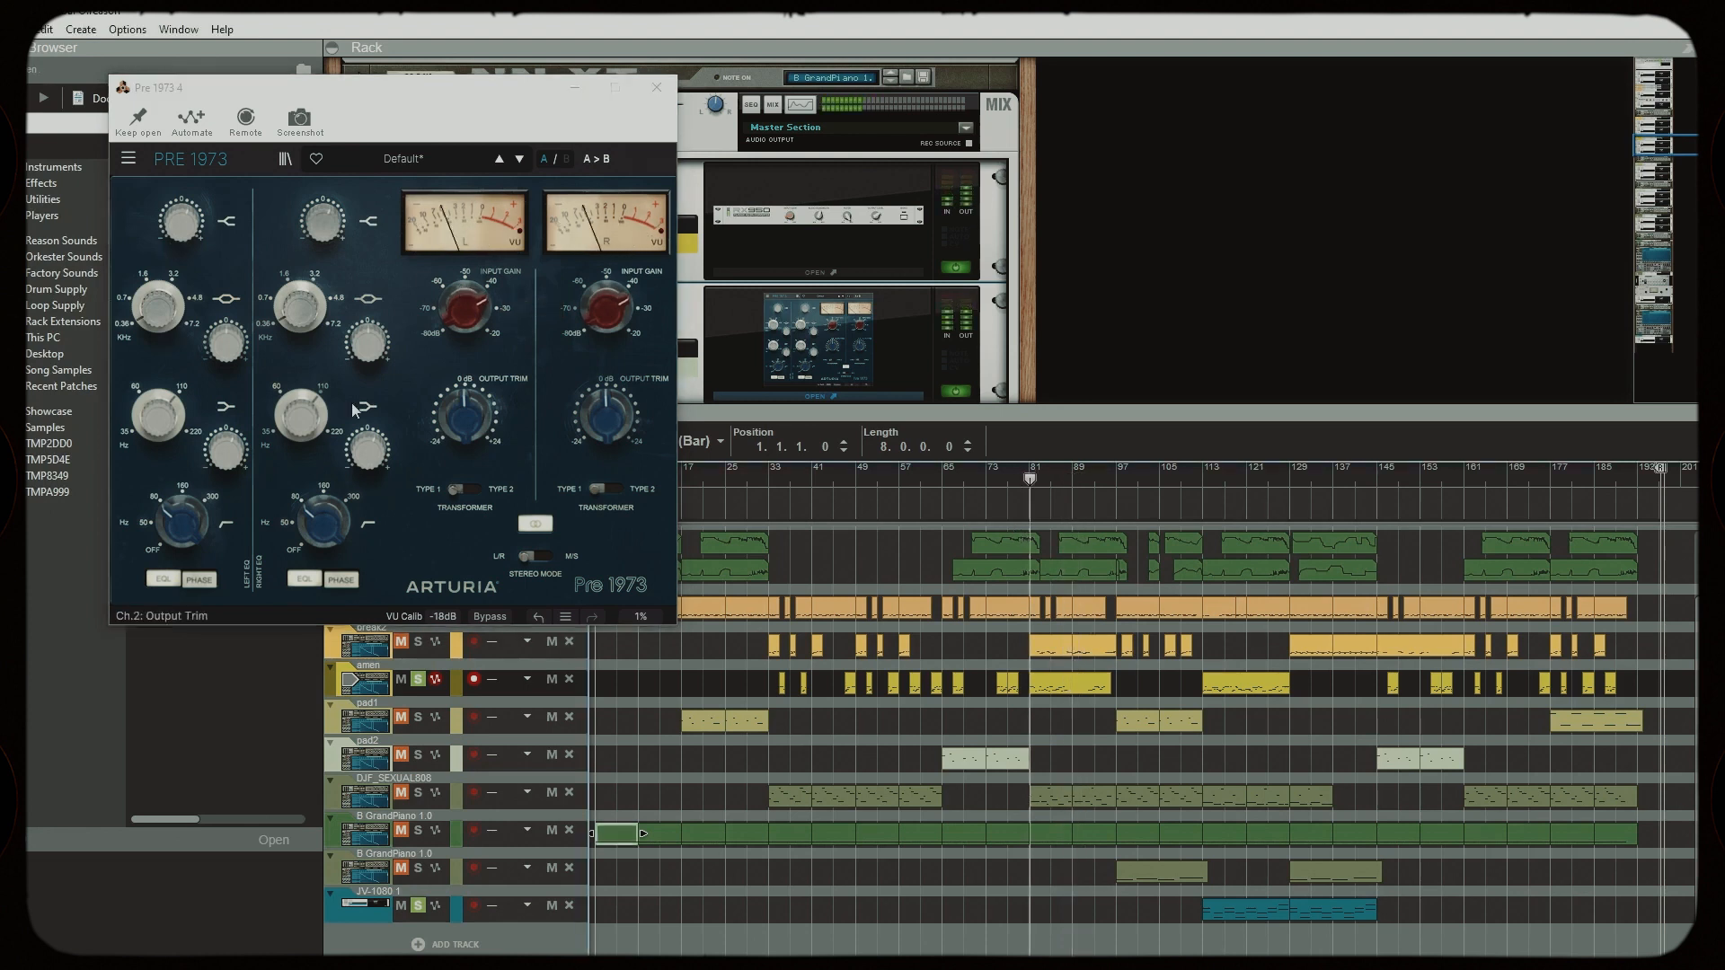
mouse_move(183, 521)
drag(182, 521, 183, 521)
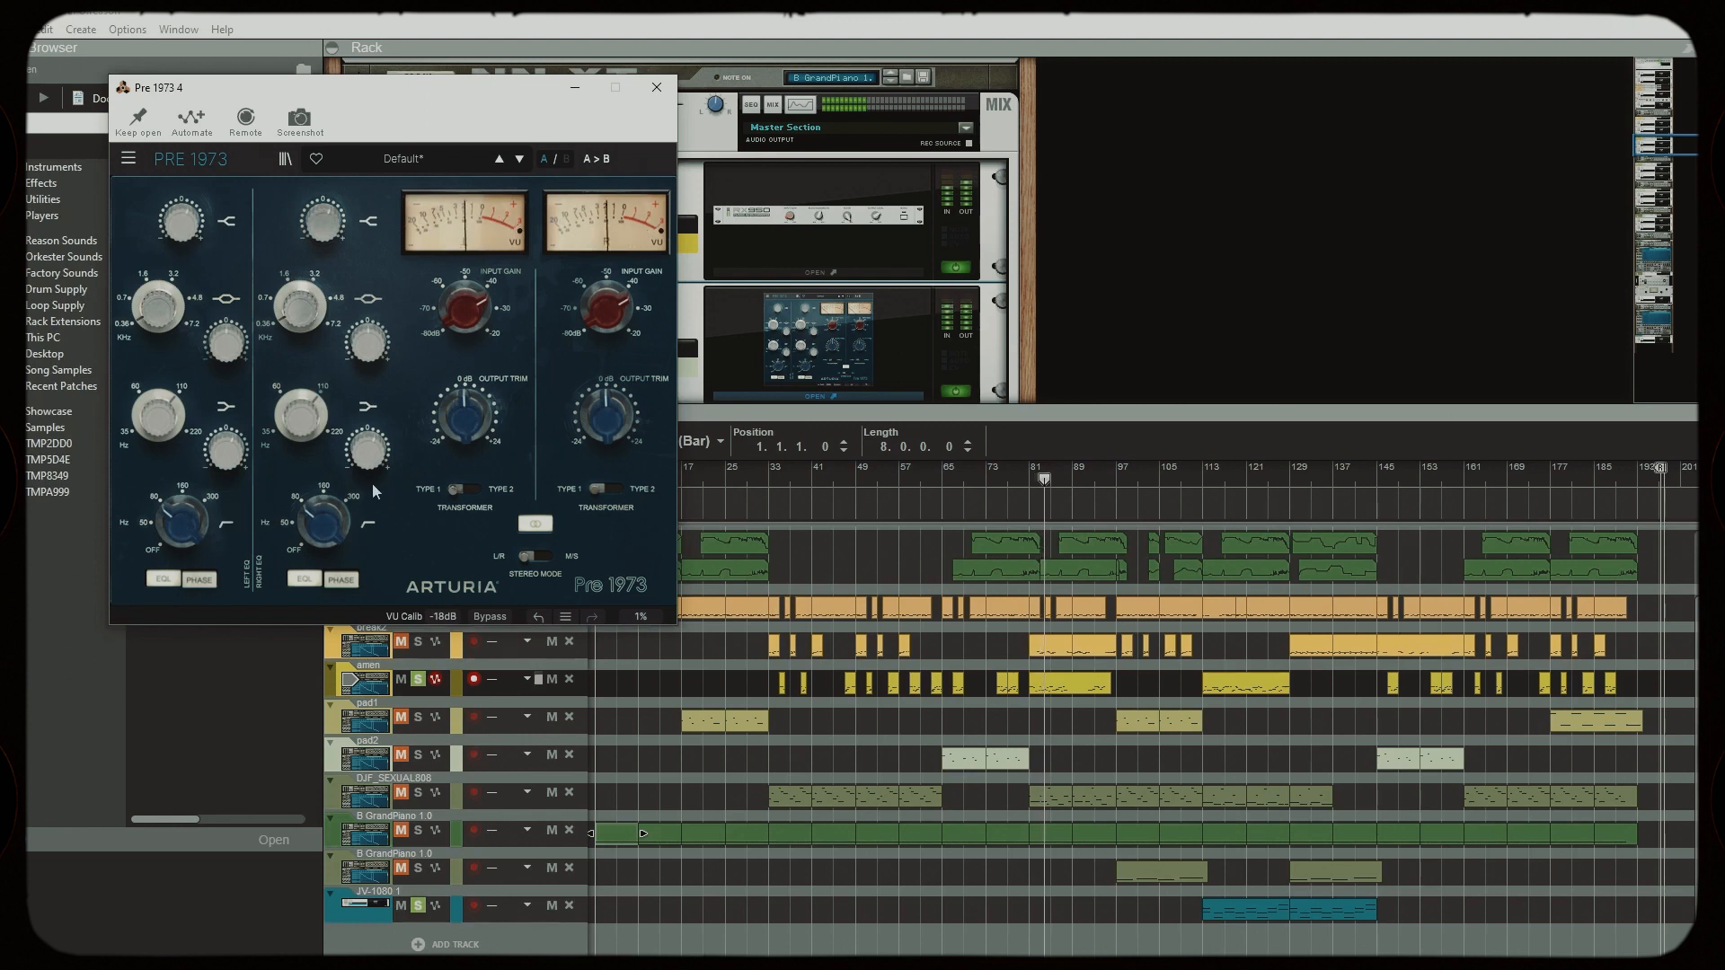
mouse_move(365, 463)
mouse_move(157, 423)
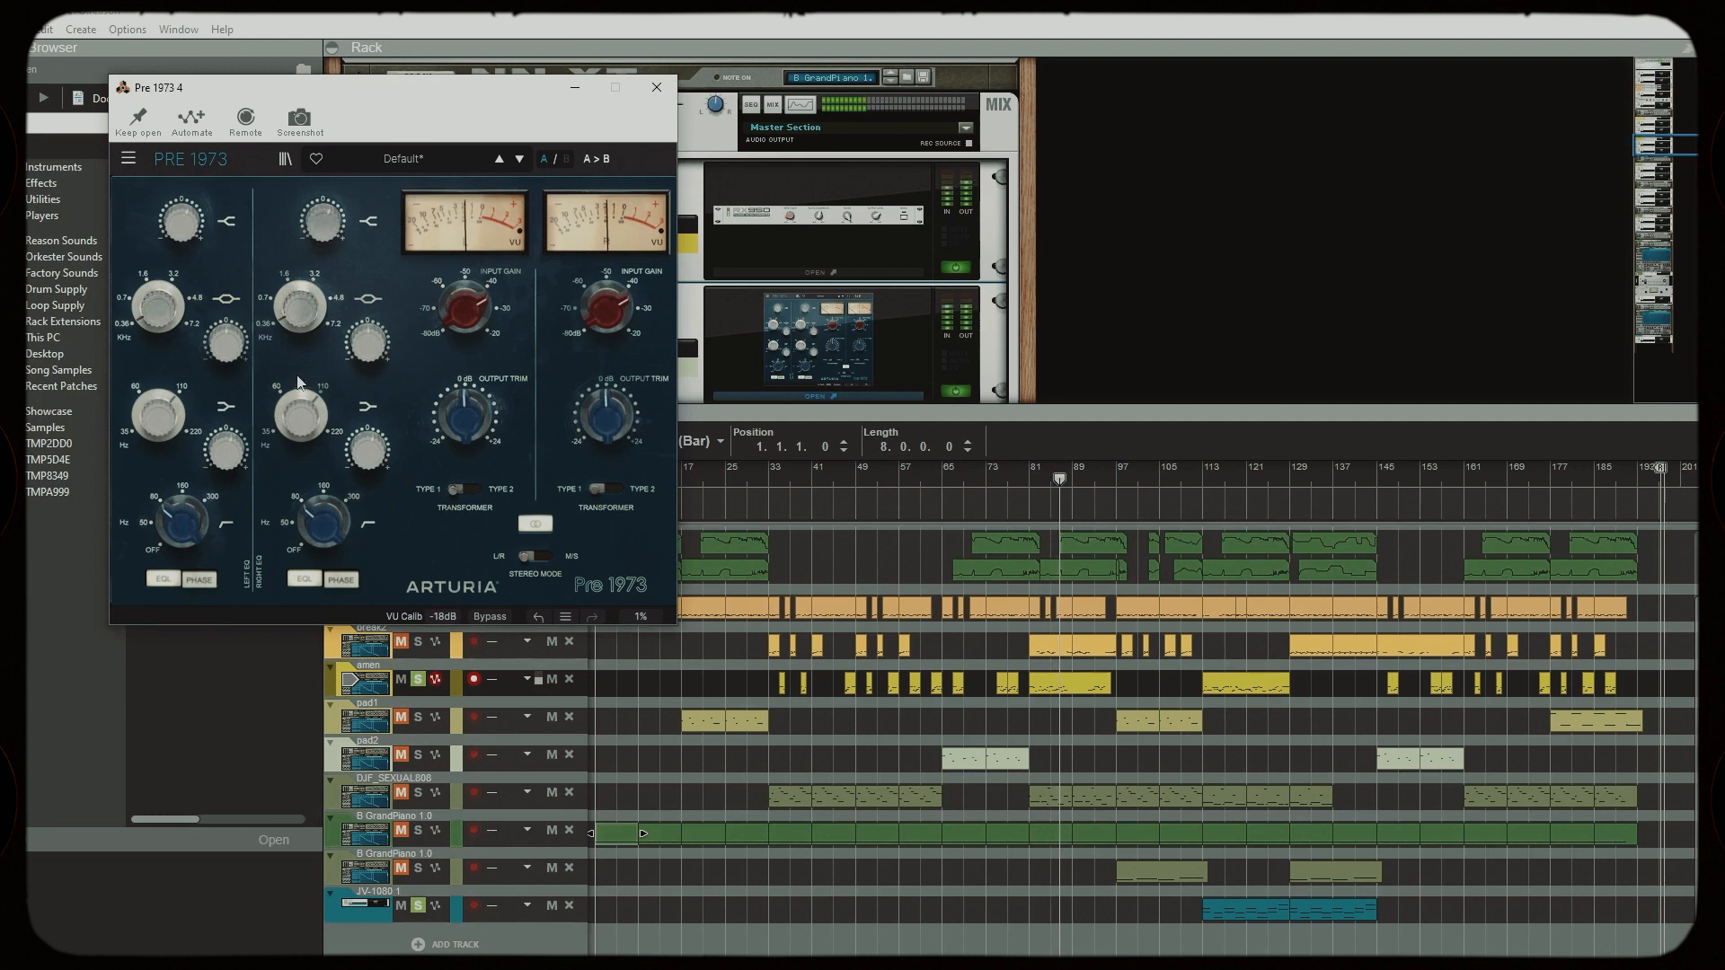
mouse_move(193, 231)
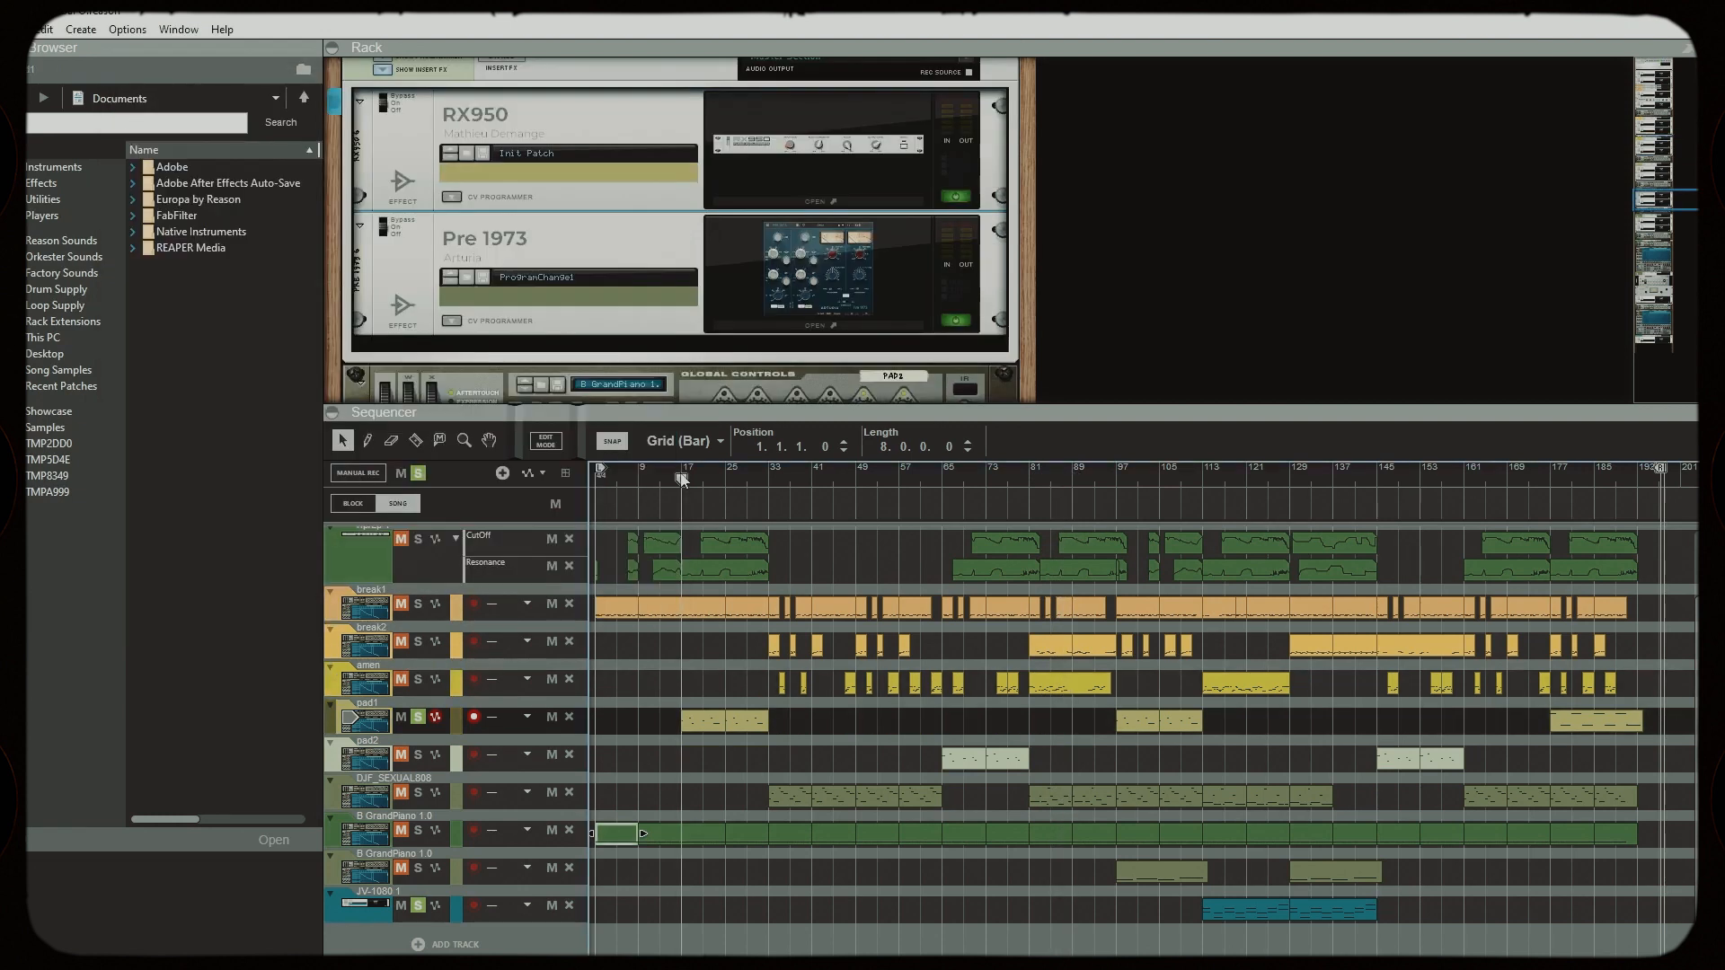
Step: Check the RX950 and Pre 1973 inserts on the pad1 channel, closing each device window after viewing it
click(812, 201)
click(709, 62)
click(815, 324)
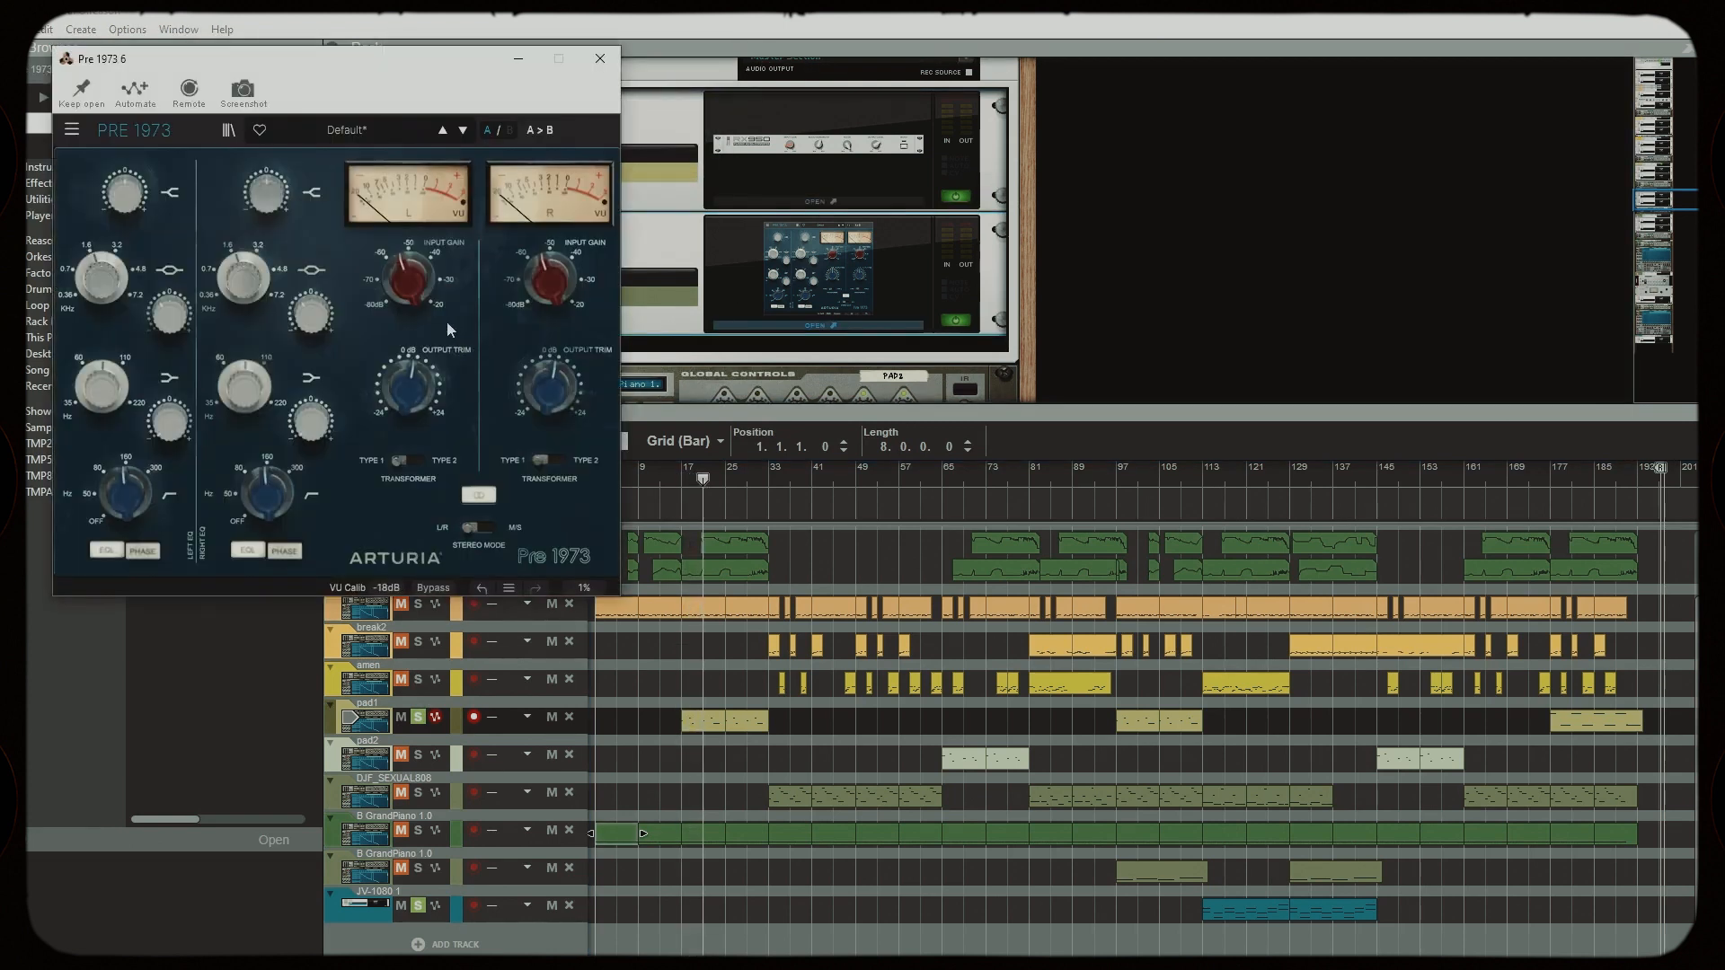
click(608, 61)
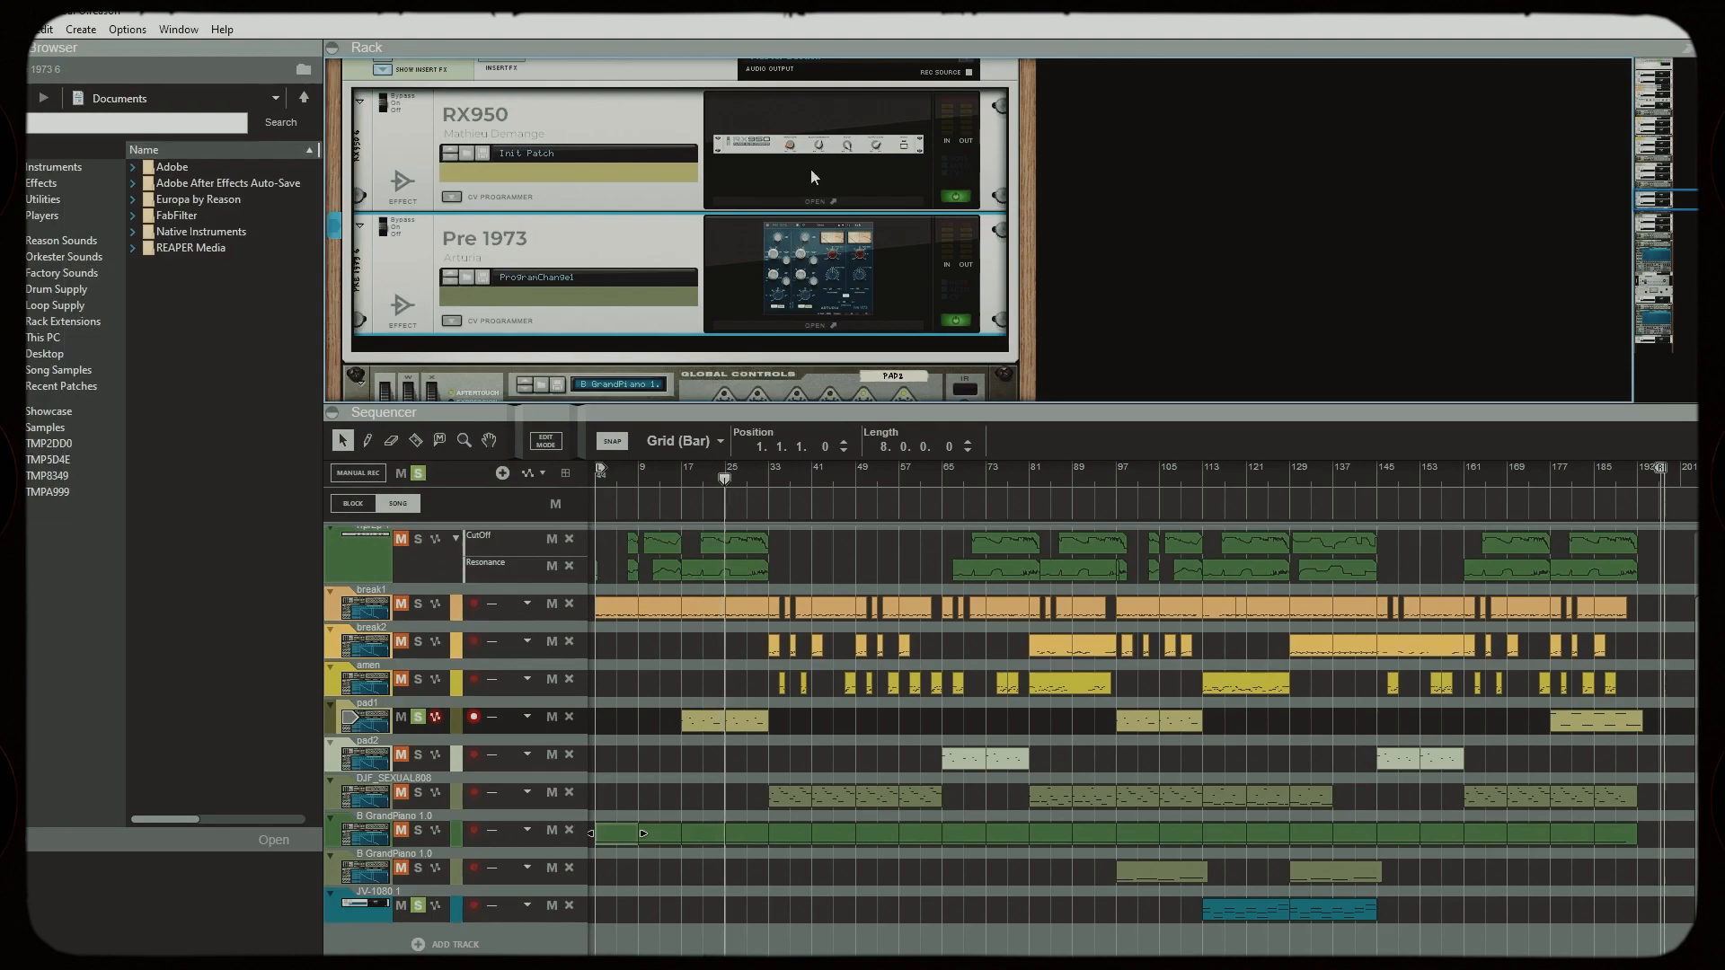
Step: Show the mixer's send section and lower the amen channel's FX1 send level to -30.52 dB
key(F5)
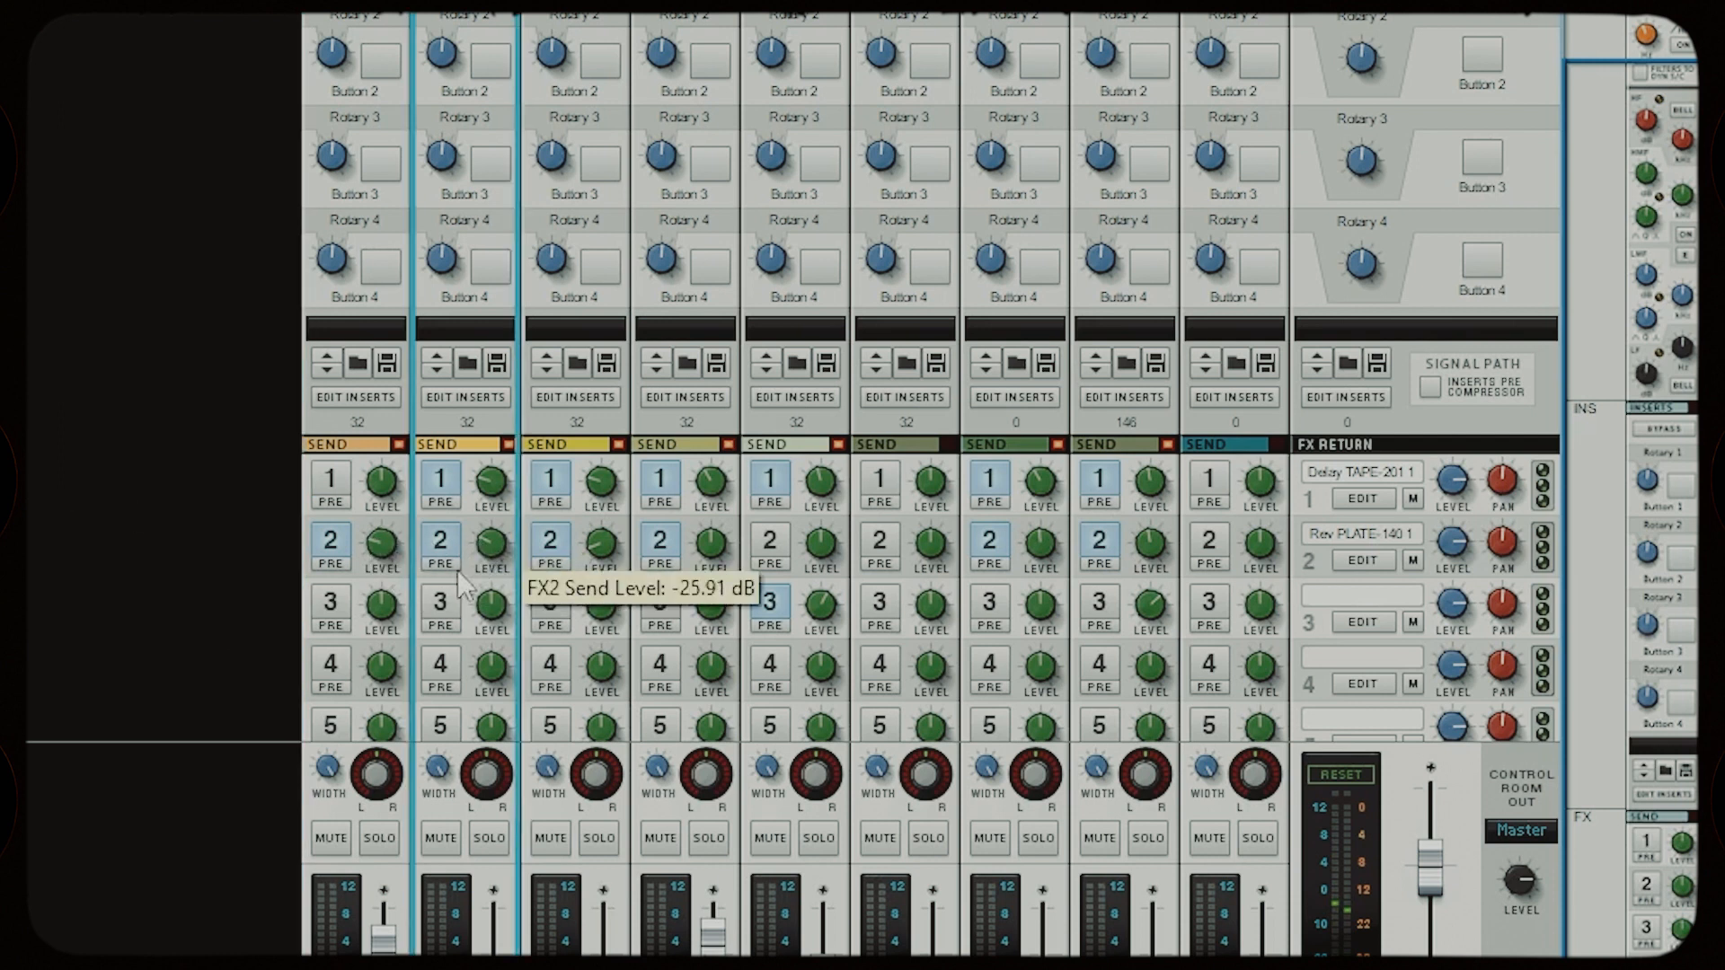
click(604, 485)
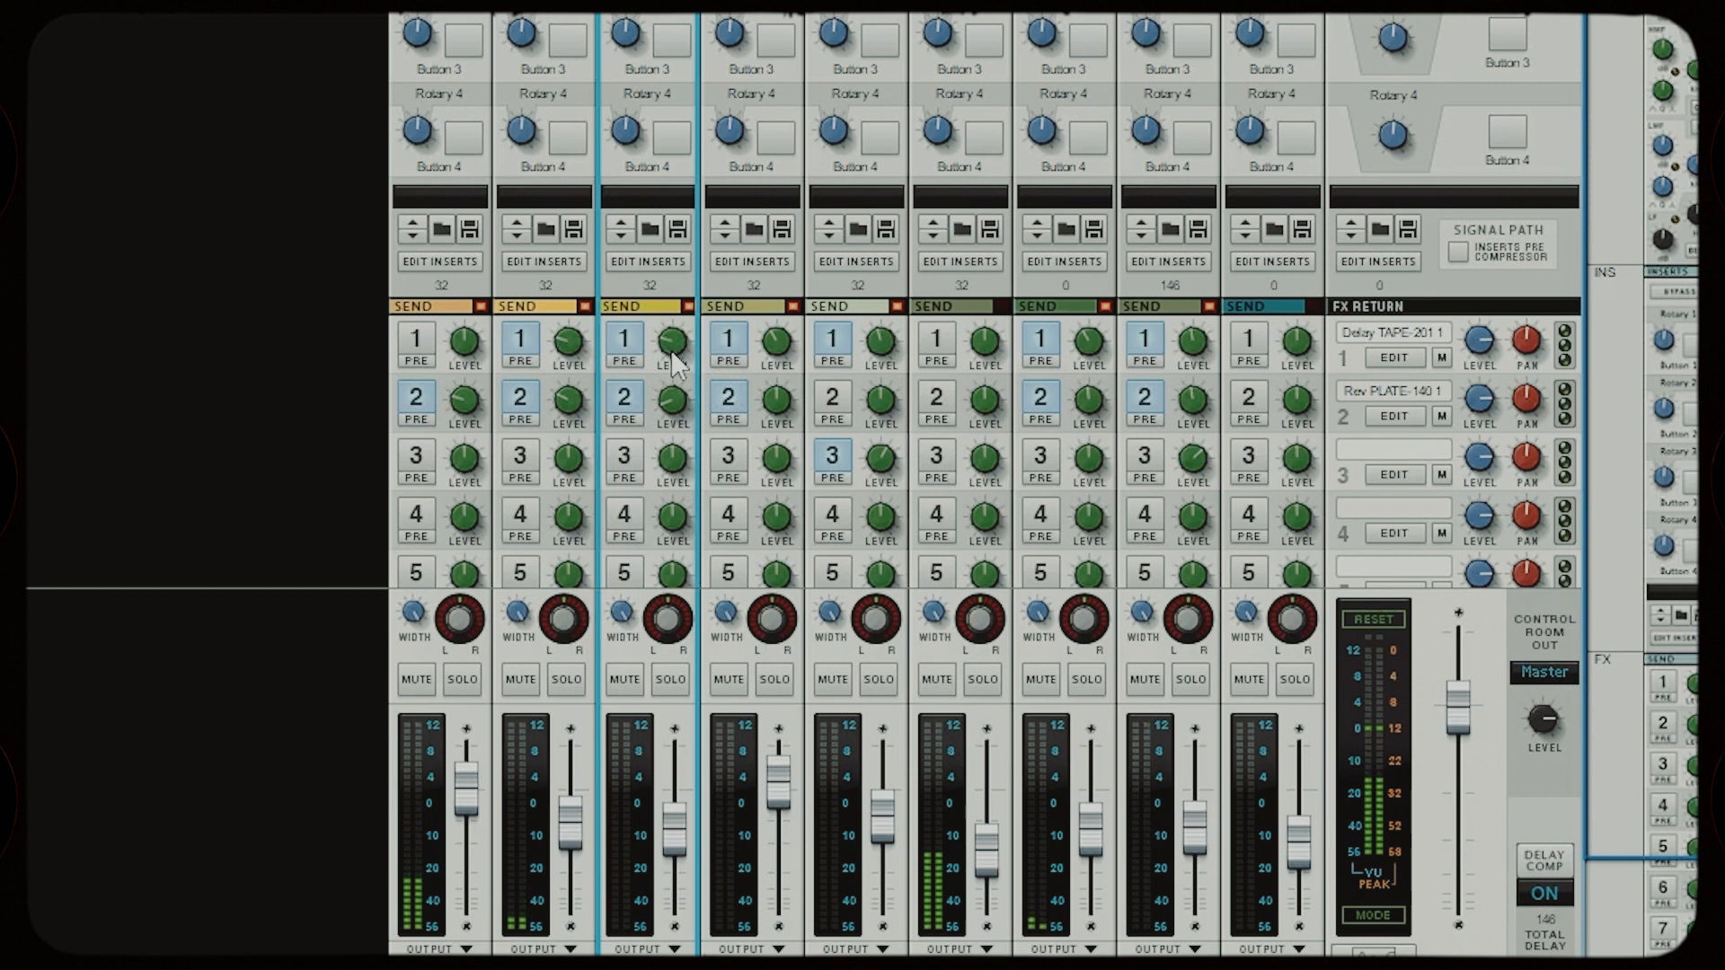
mouse_move(676, 349)
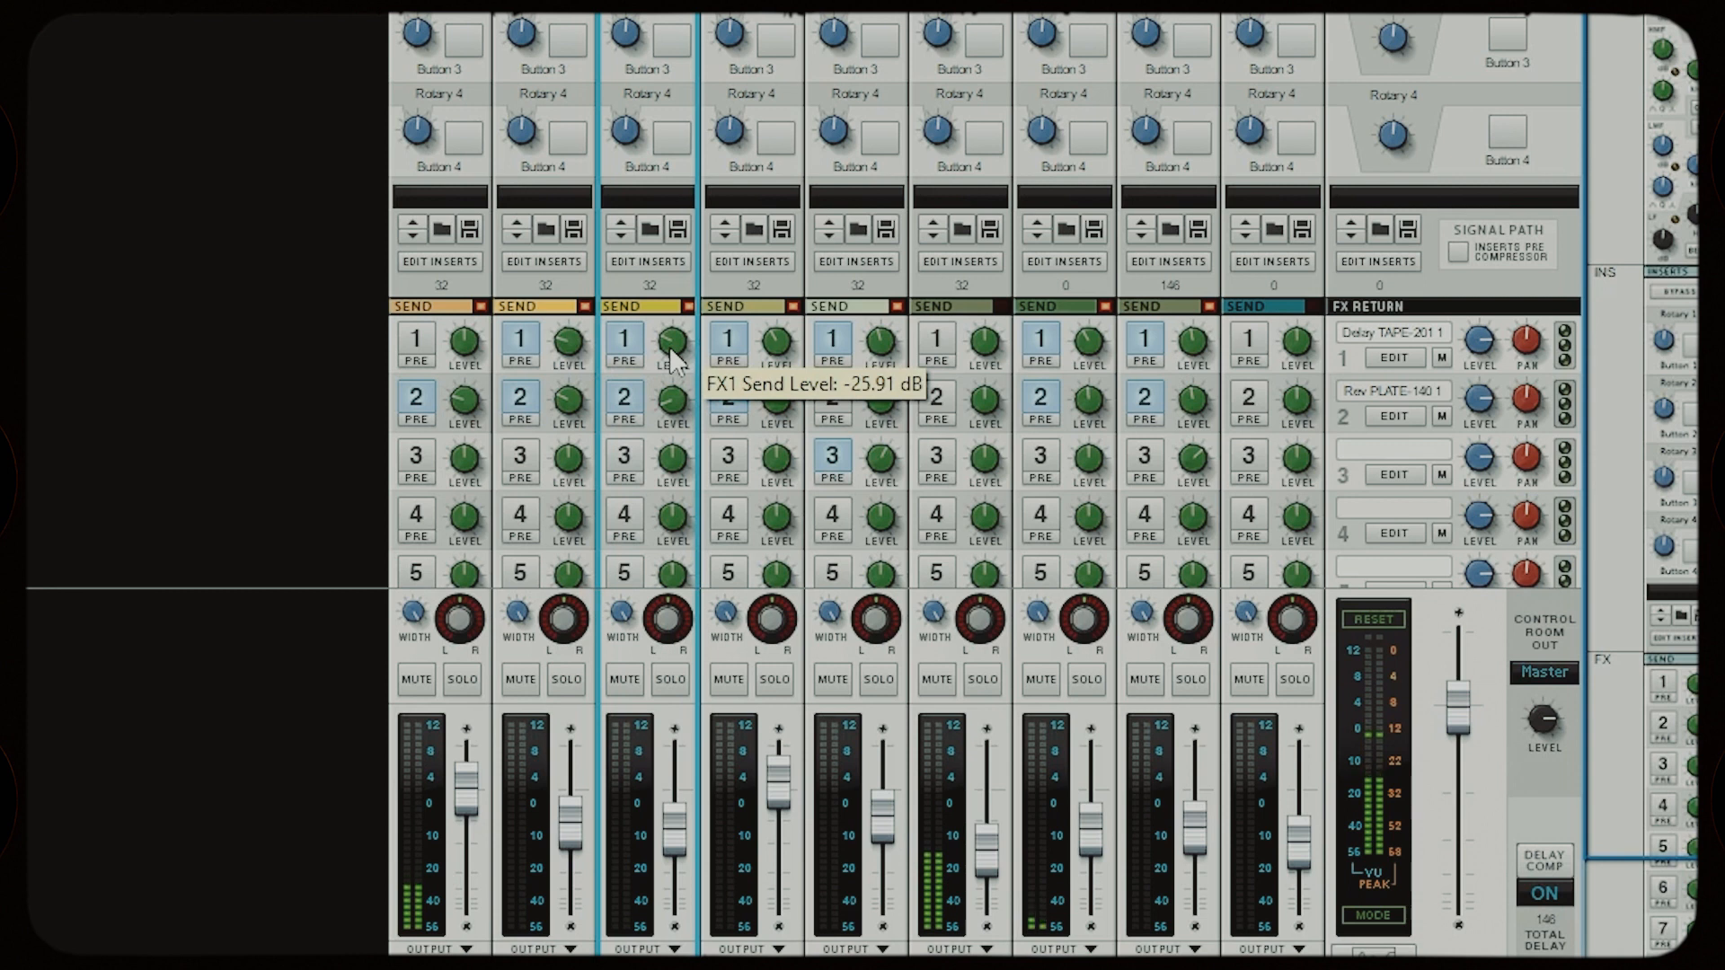
mouse_move(671, 349)
mouse_down()
mouse_move(674, 320)
mouse_move(674, 369)
mouse_up()
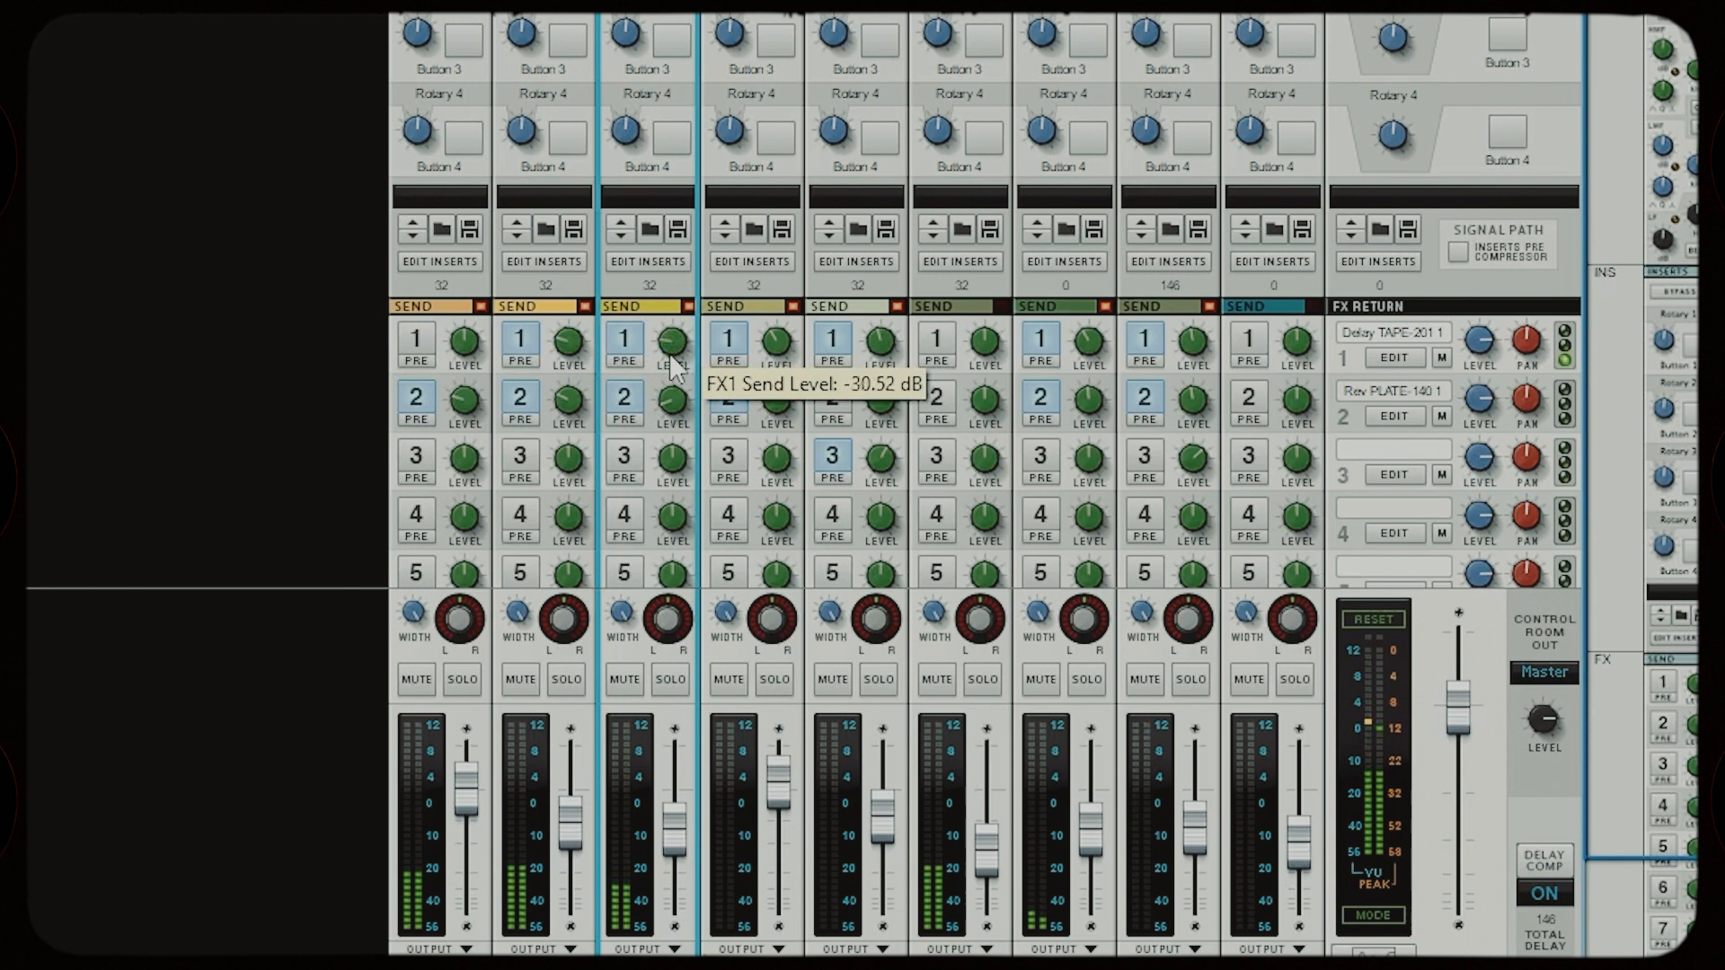
Step: Lower the break2 channel's FX2 send level to -30.52 dB and fine-tune the amen channel's FX1 send
drag(569, 396, 583, 395)
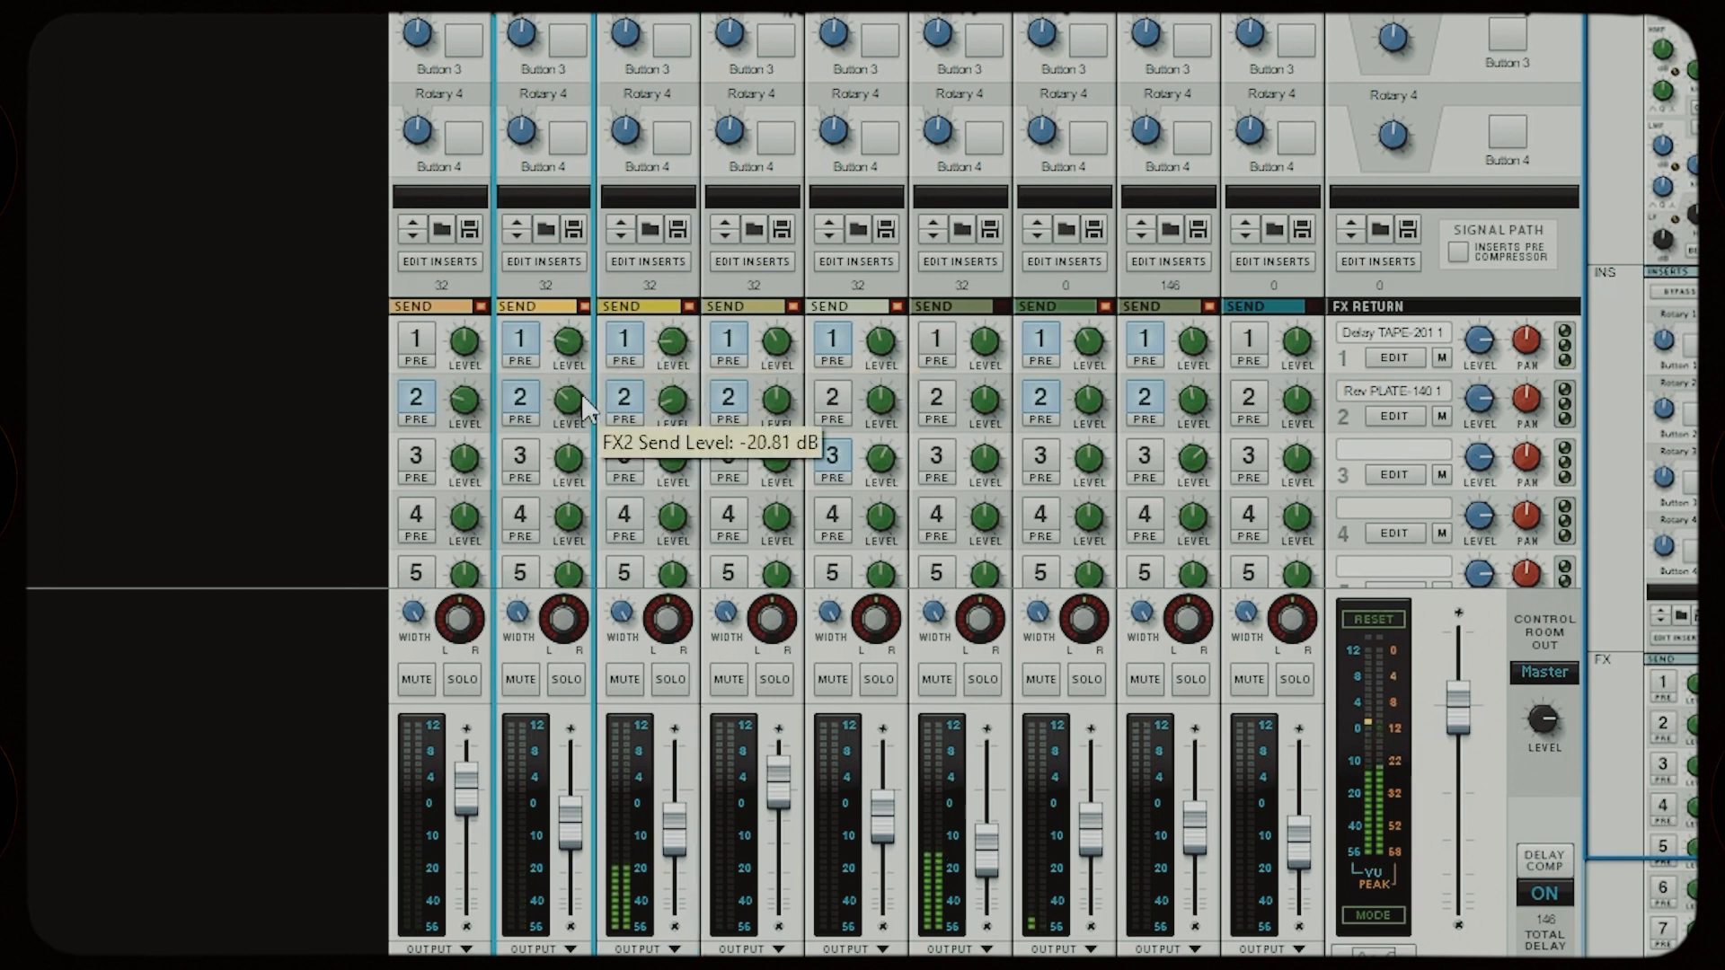
drag(467, 404, 579, 422)
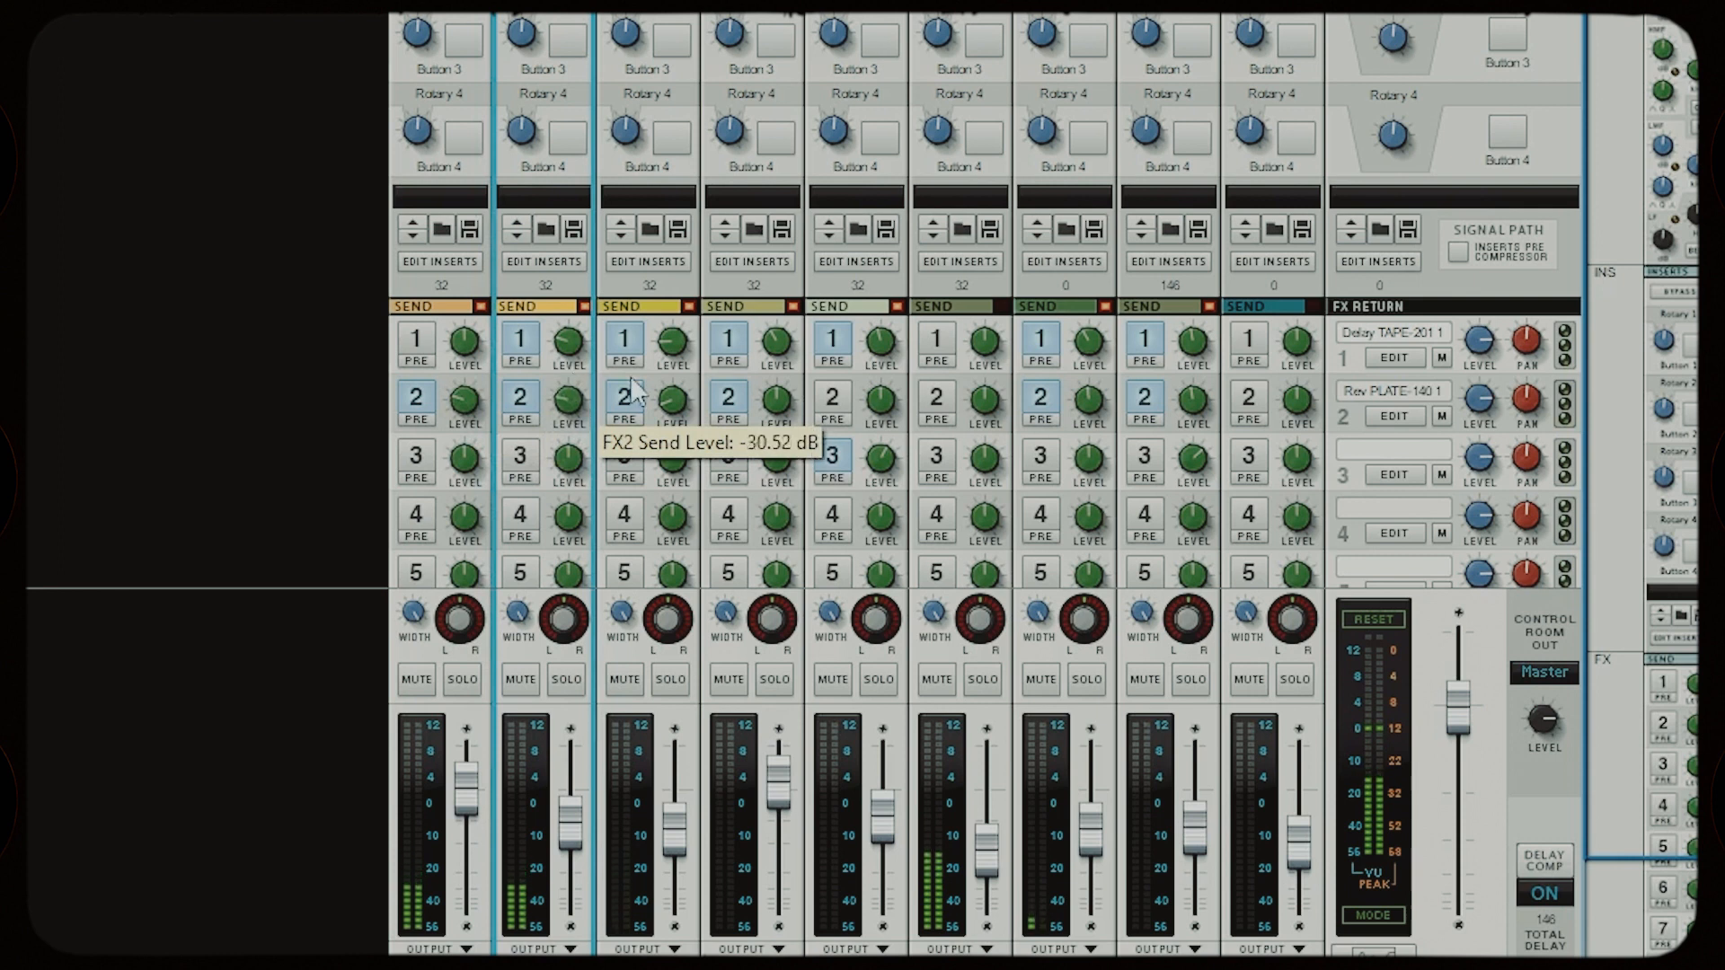
mouse_move(674, 334)
mouse_down()
mouse_move(675, 319)
mouse_move(670, 349)
mouse_up()
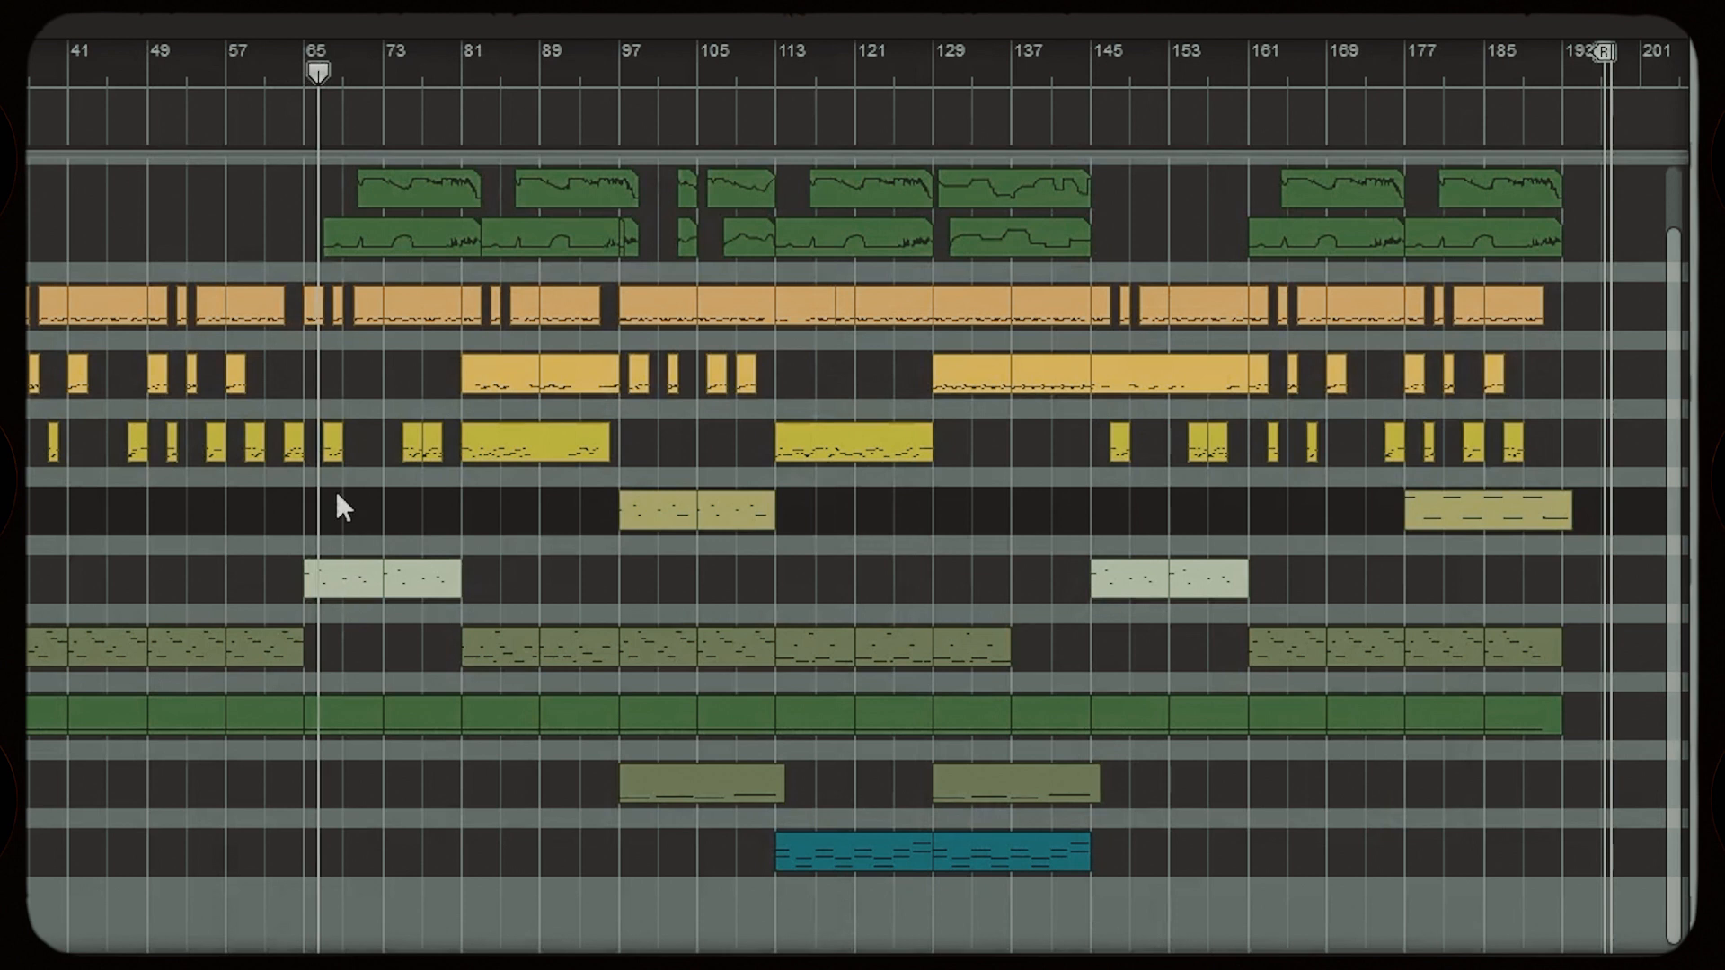
Step: View the notes of the short amen clip at bar 67, return to the arrangement and enlarge the track heights
double_click(336, 455)
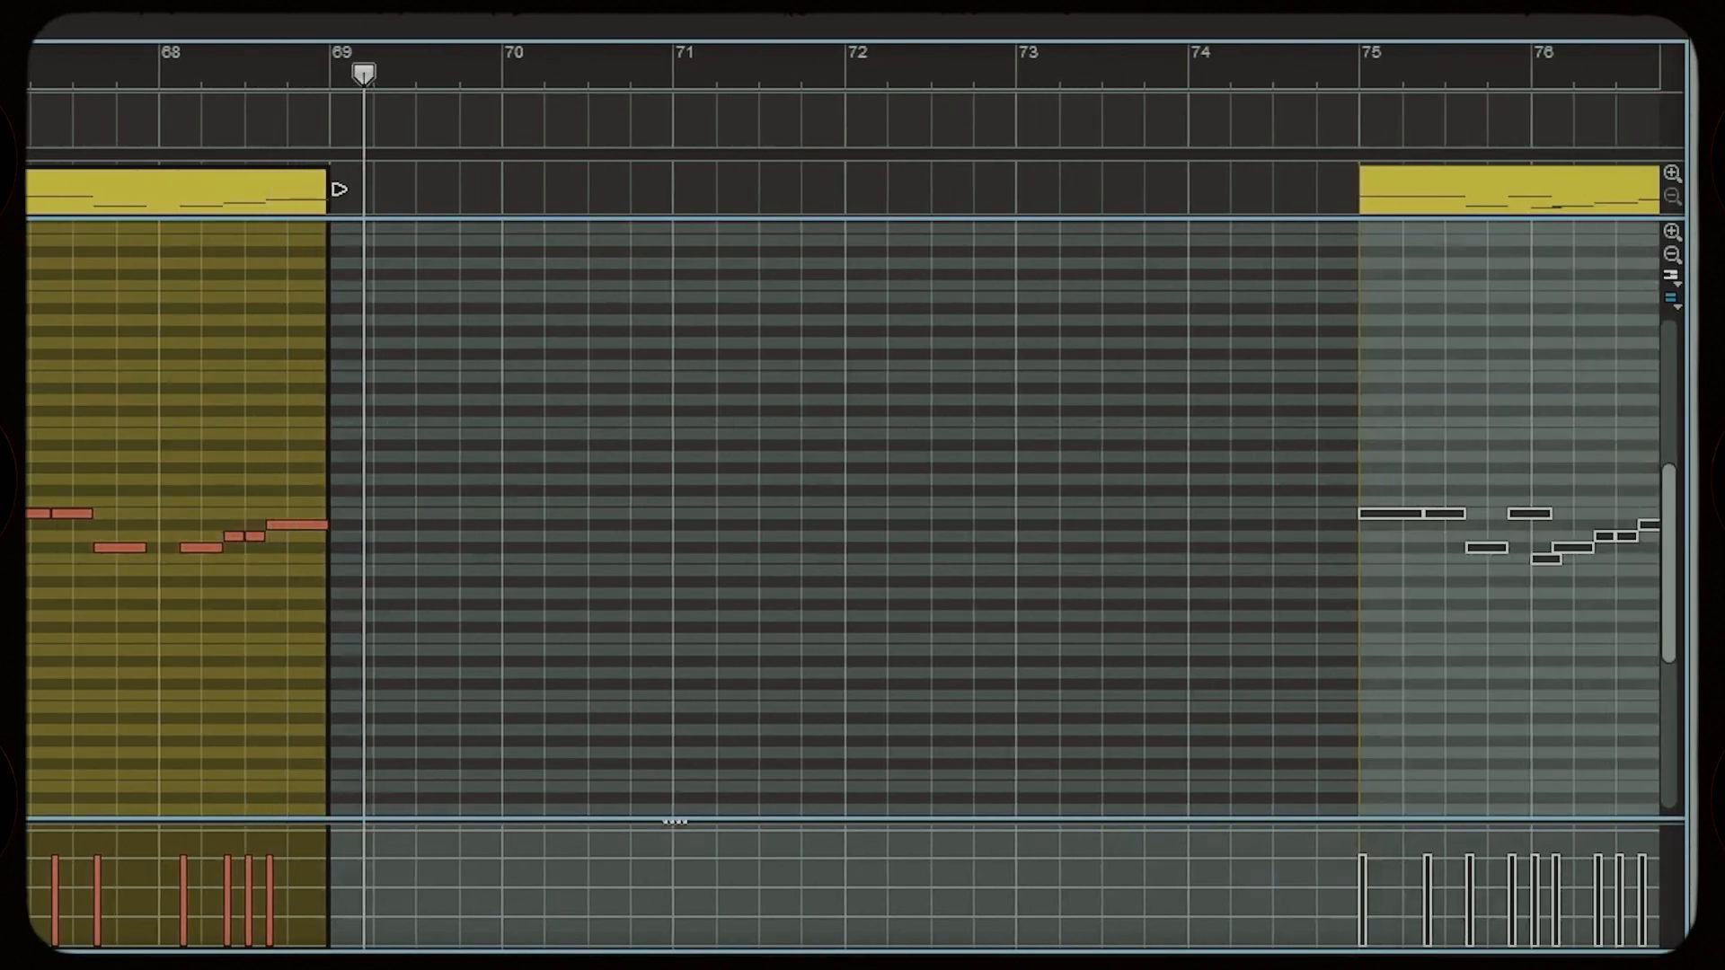
key(Escape)
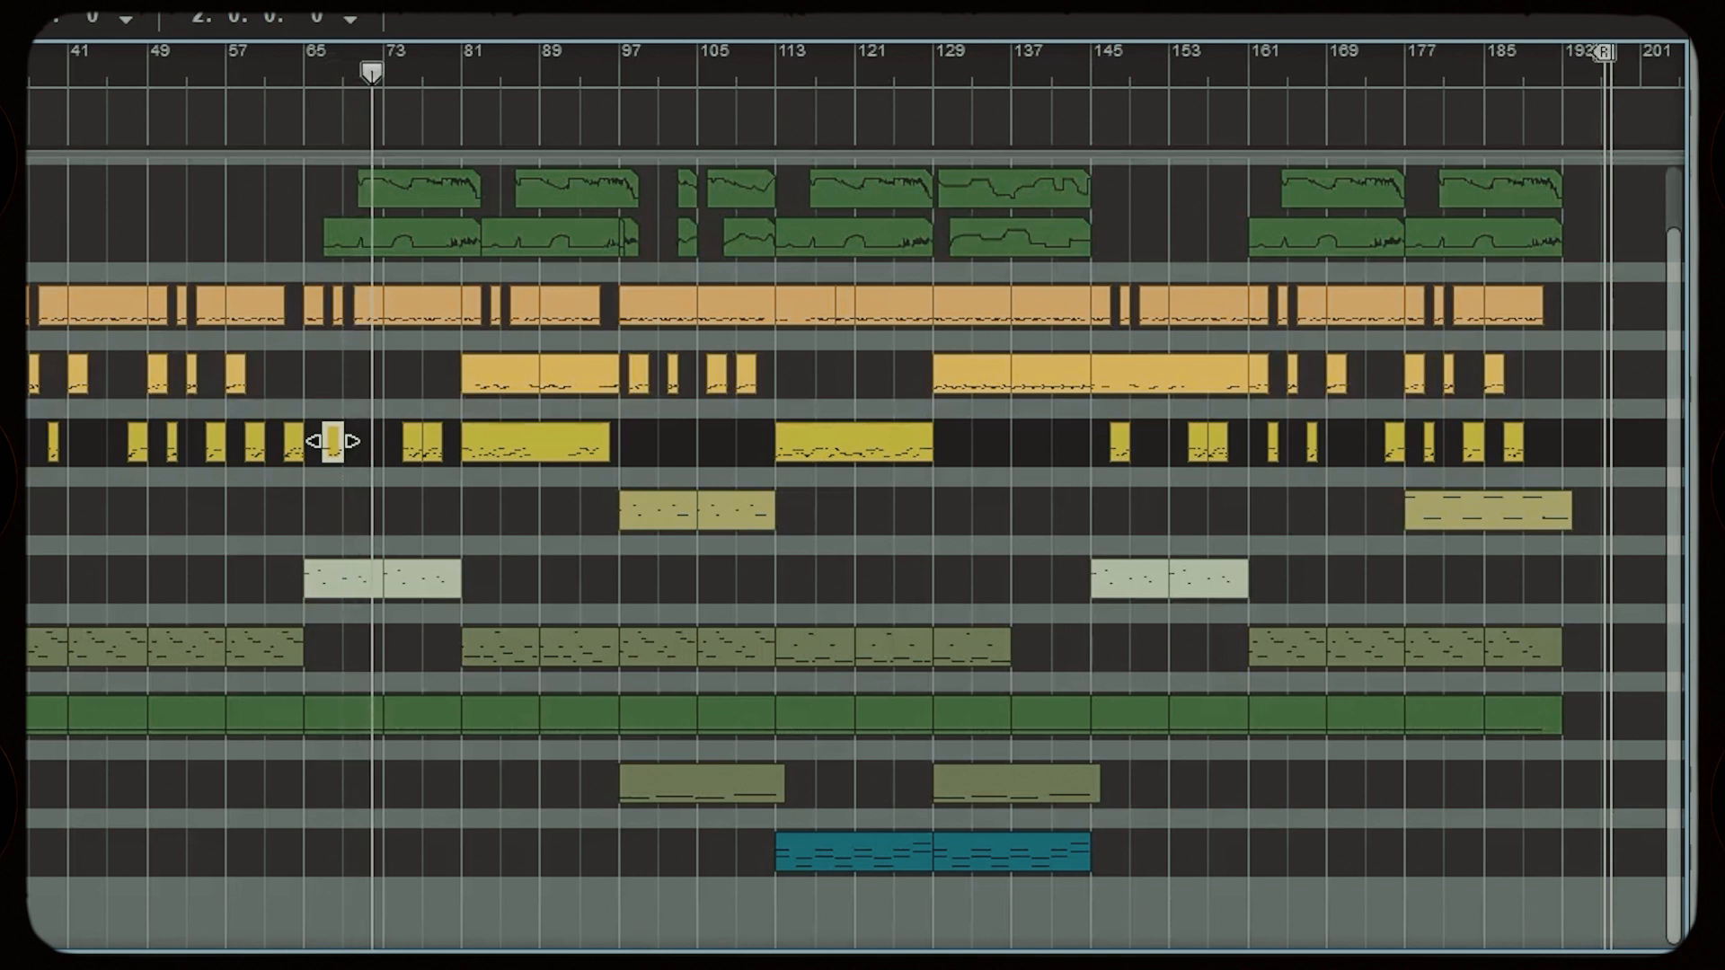
key(shift+h)
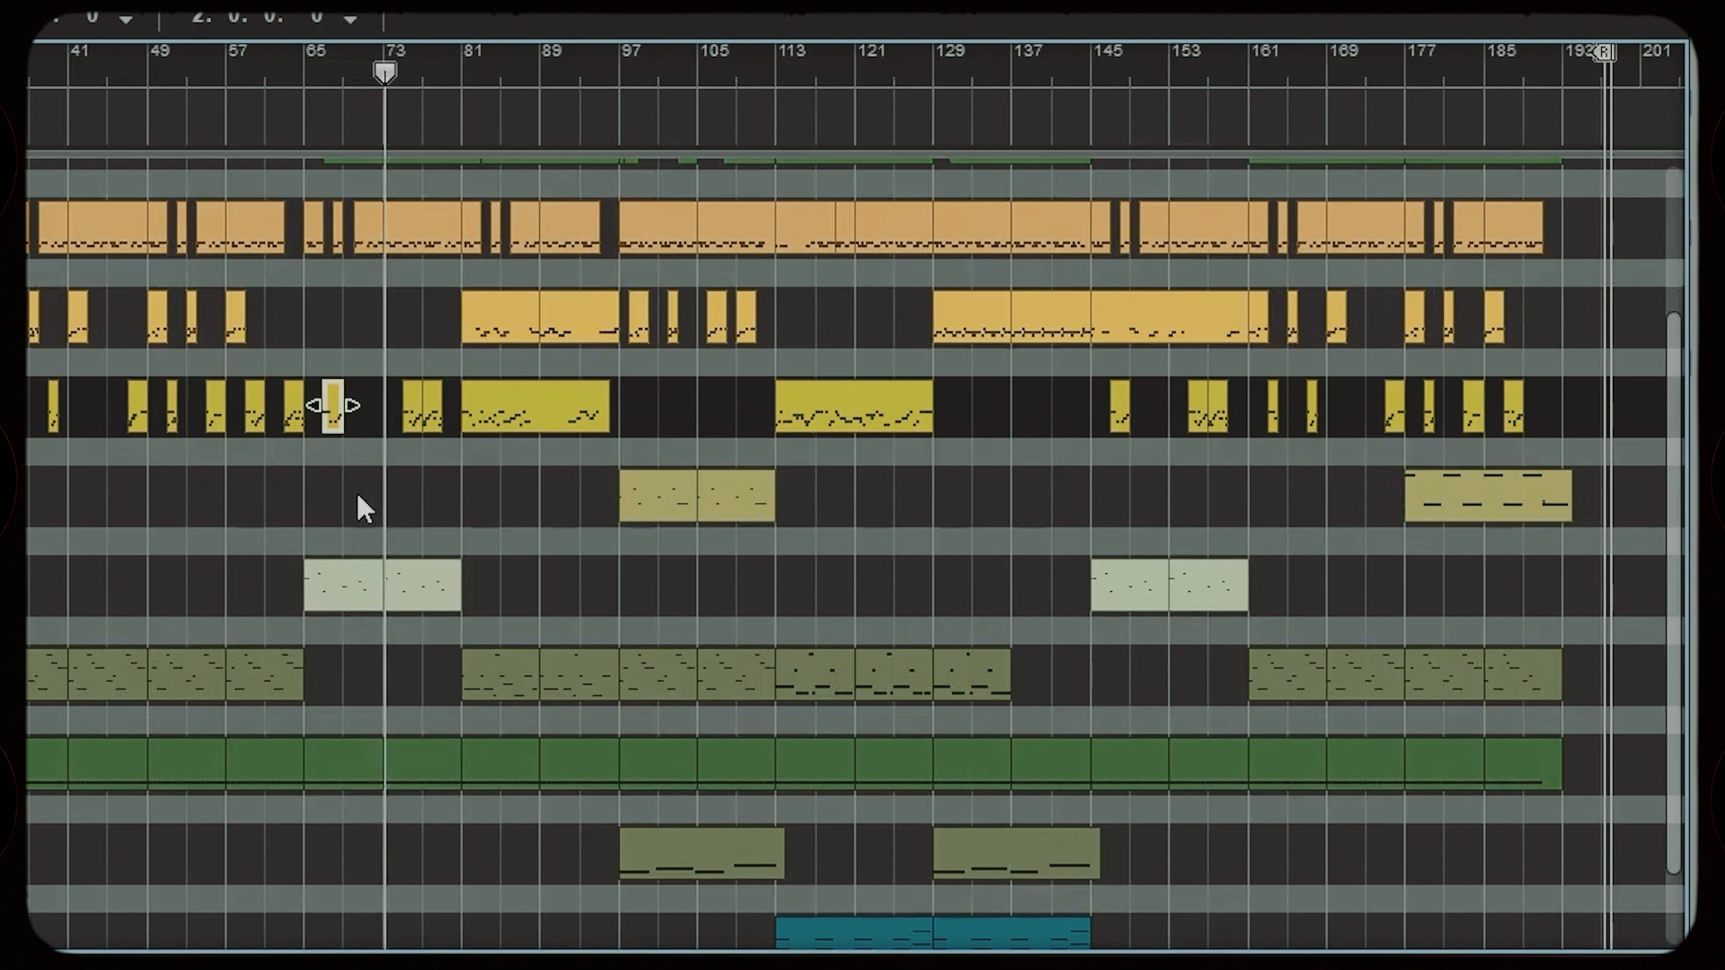
scroll(355, 488, up, 3)
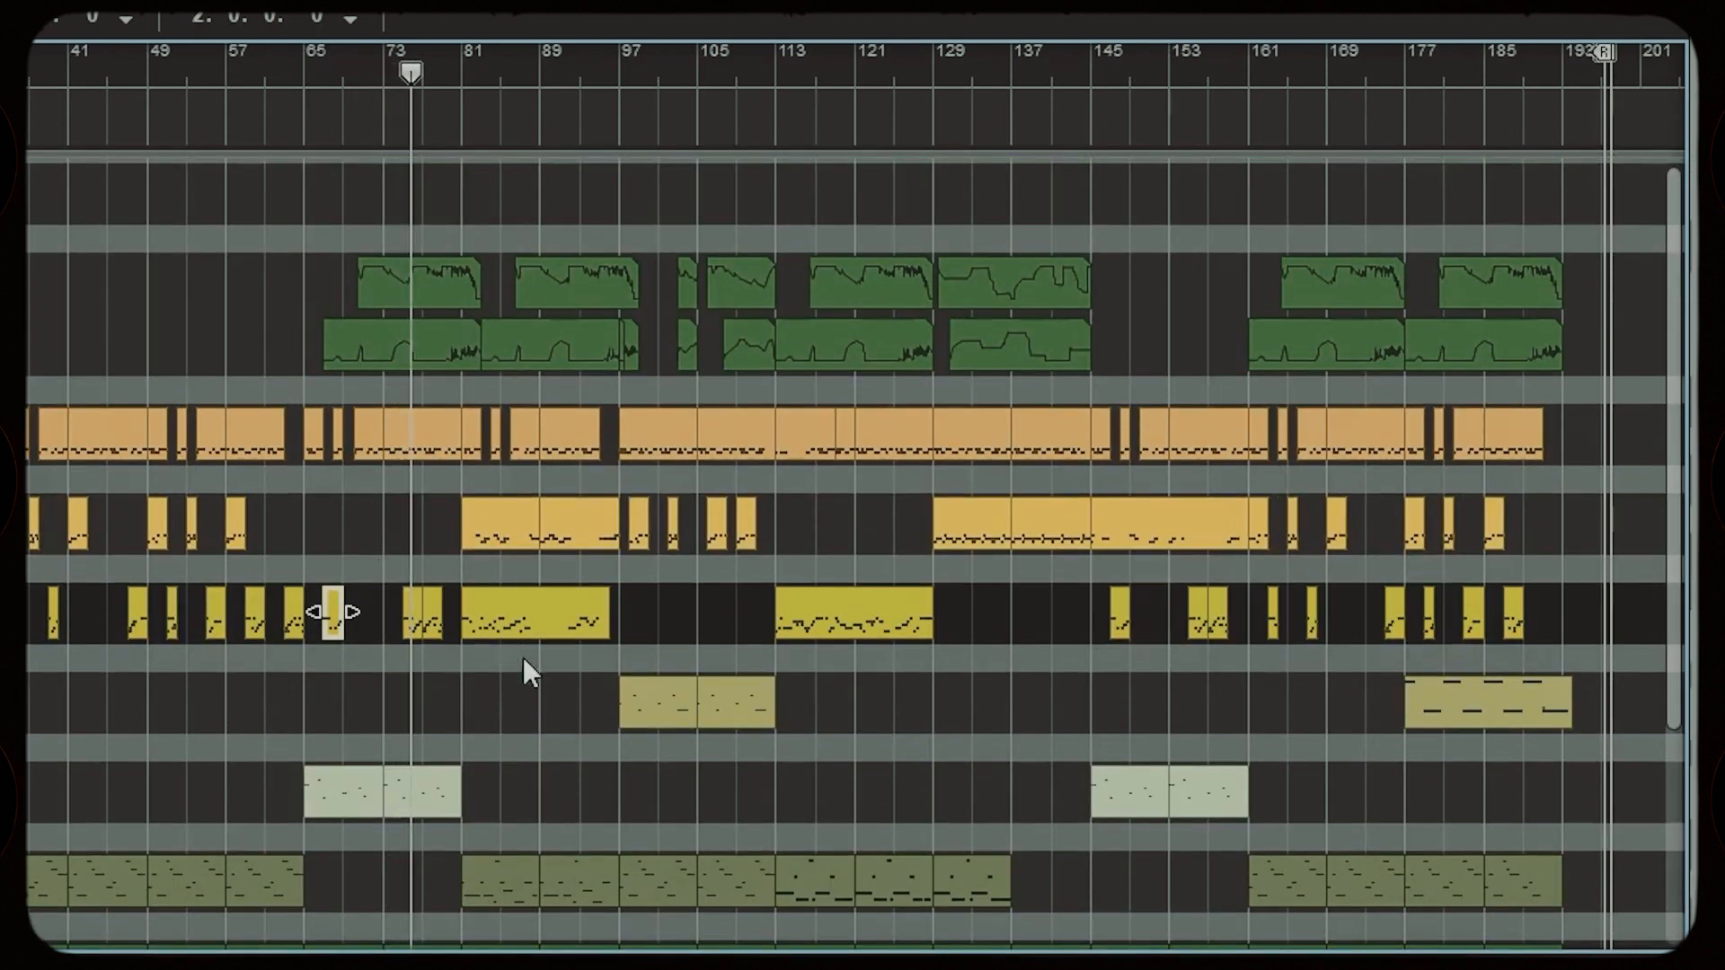
scroll(519, 611, down, 5)
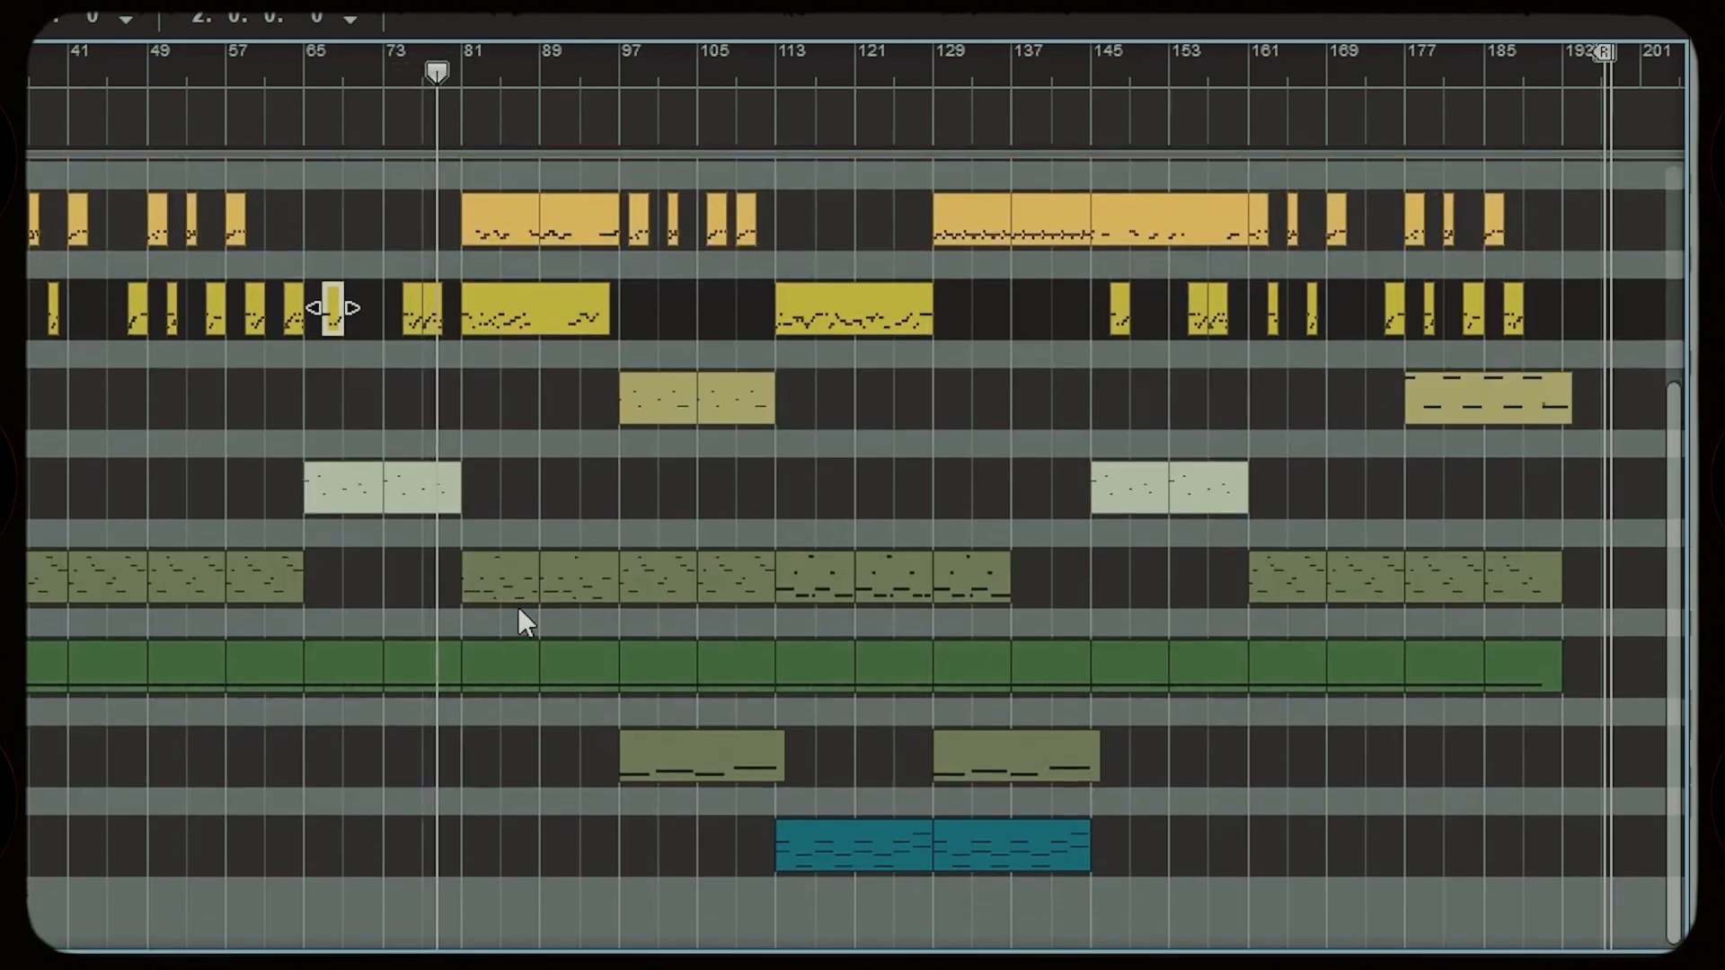
Step: Open the long amen clip at bar 81 to inspect its notes
scroll(518, 606, up, 3)
click(494, 514)
double_click(492, 518)
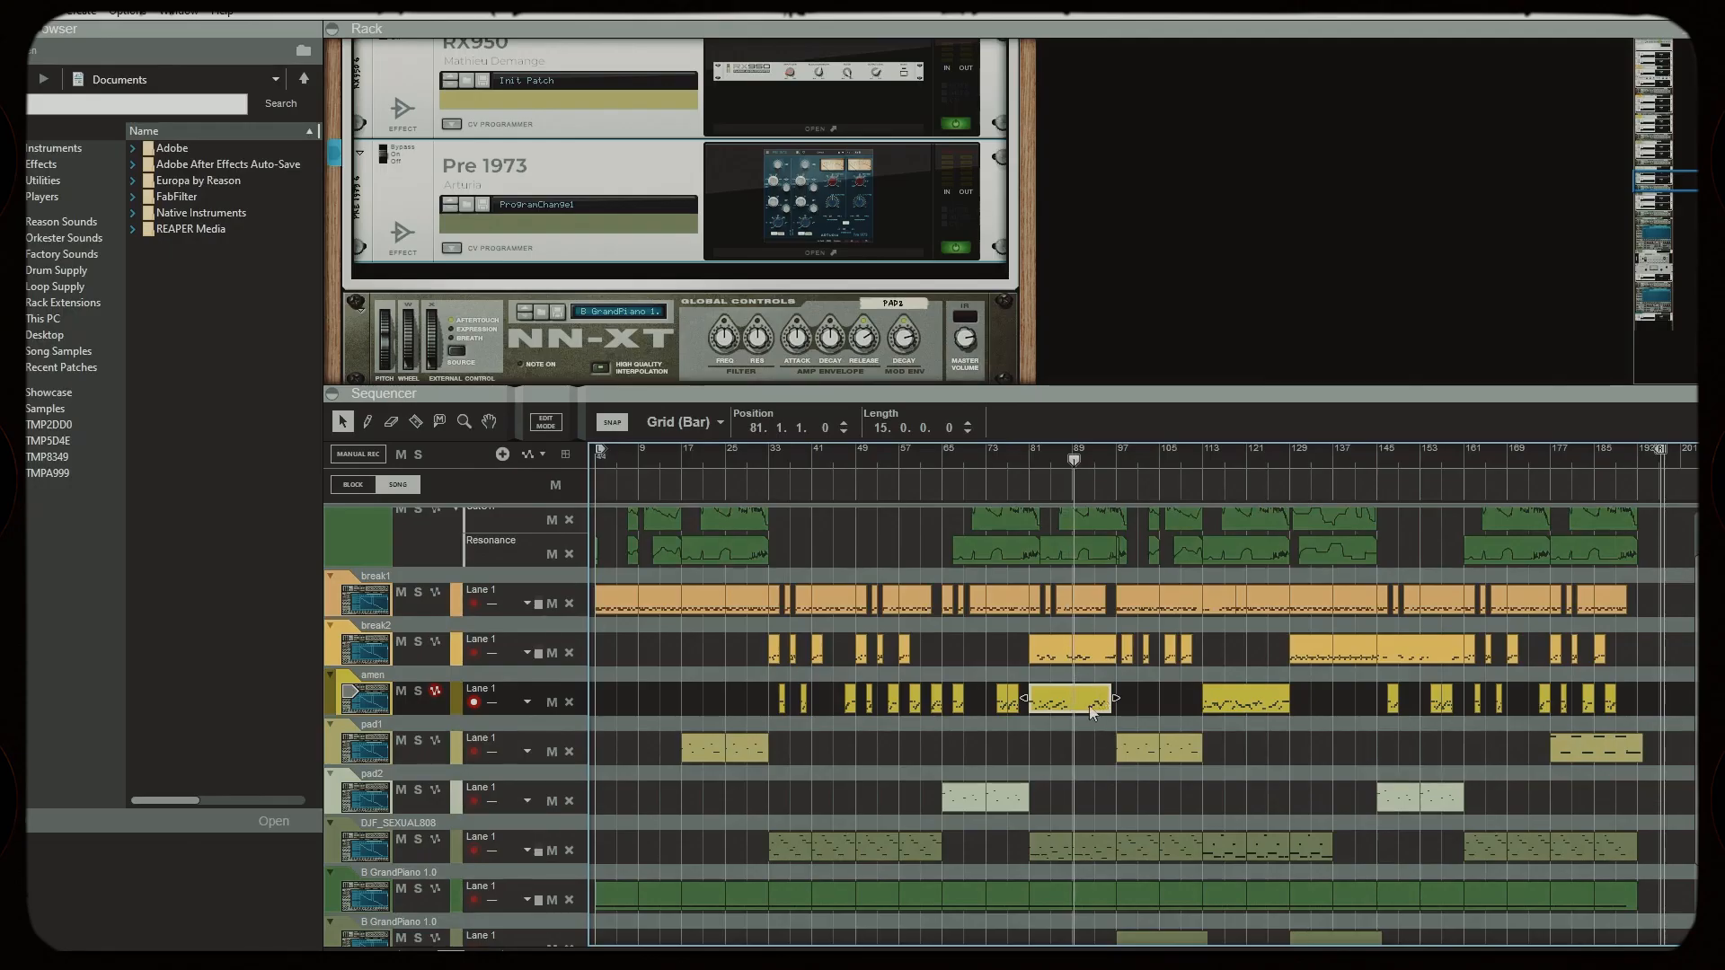
Step: Inspect the notes of the break1 clips at bars 89 and 97, returning to the arrangement after each
double_click(1091, 602)
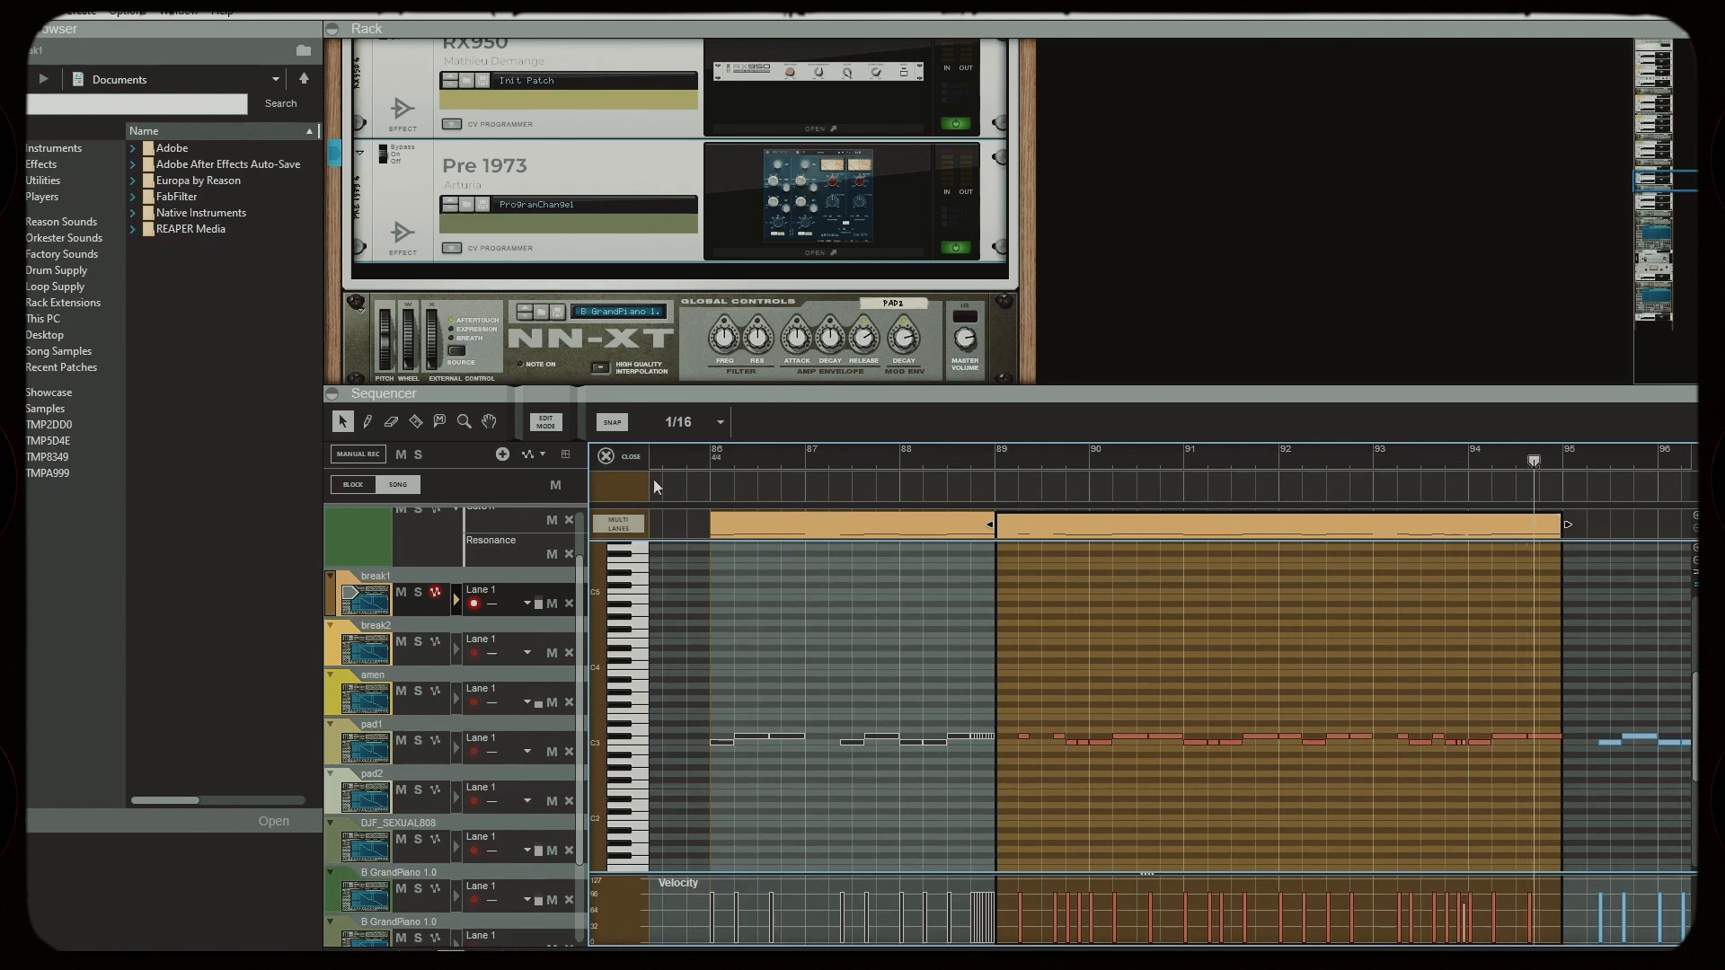
click(630, 455)
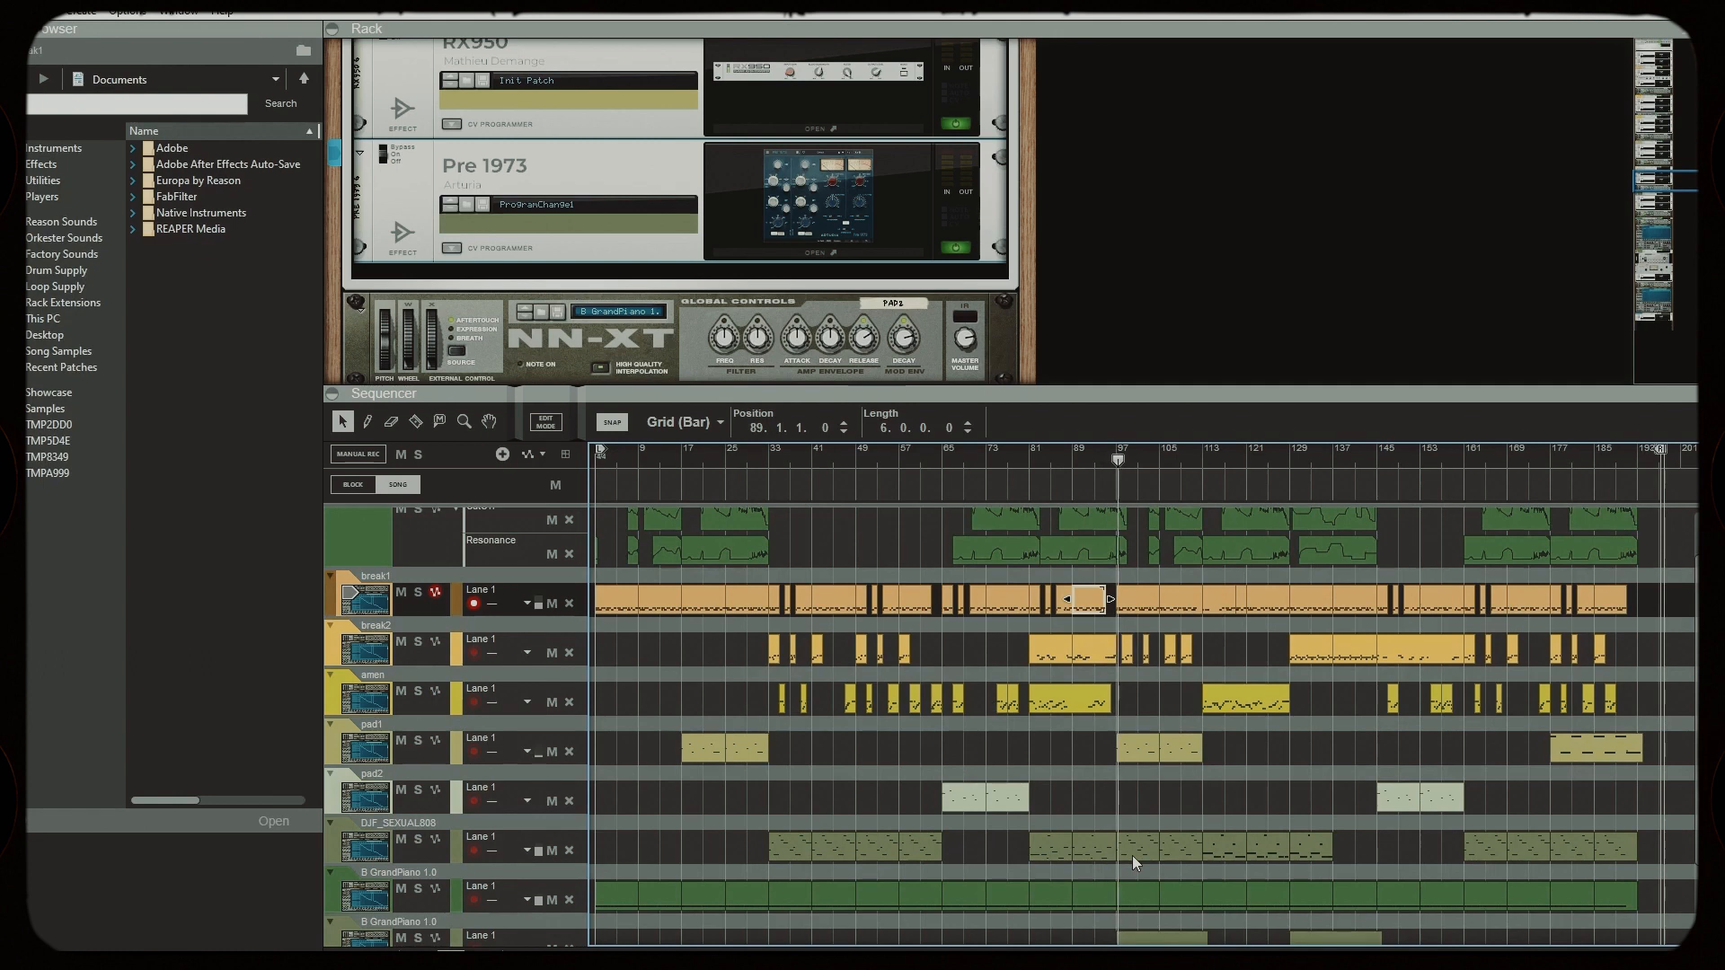
double_click(1140, 609)
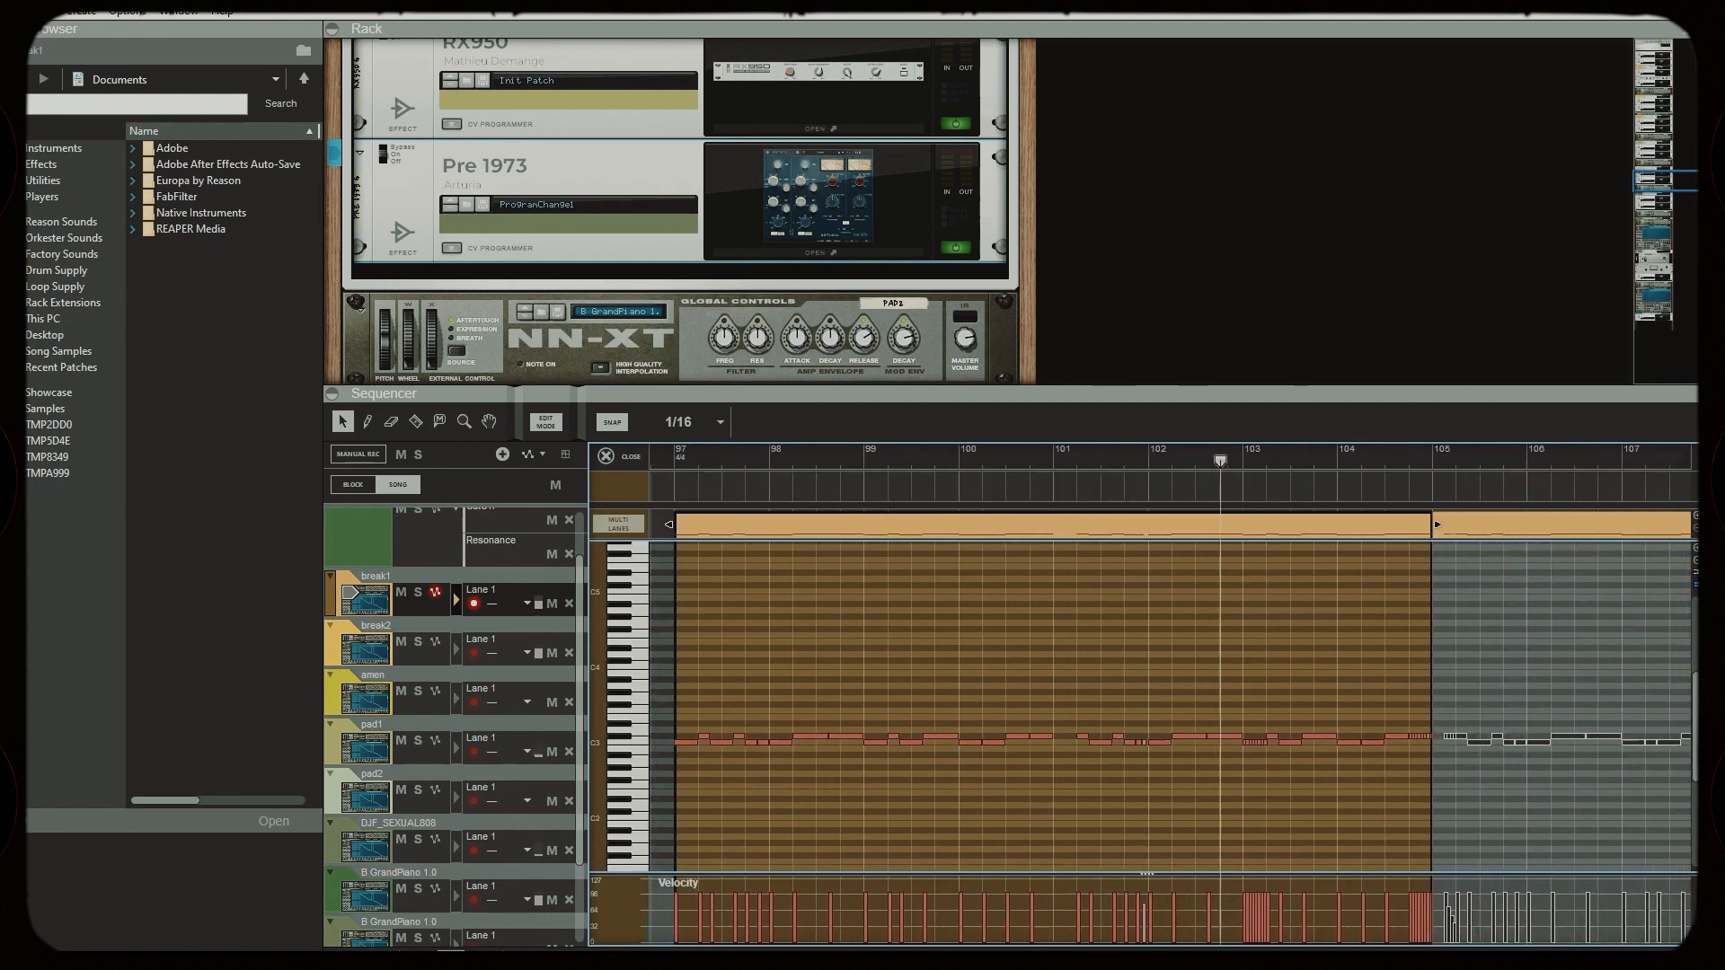
click(636, 458)
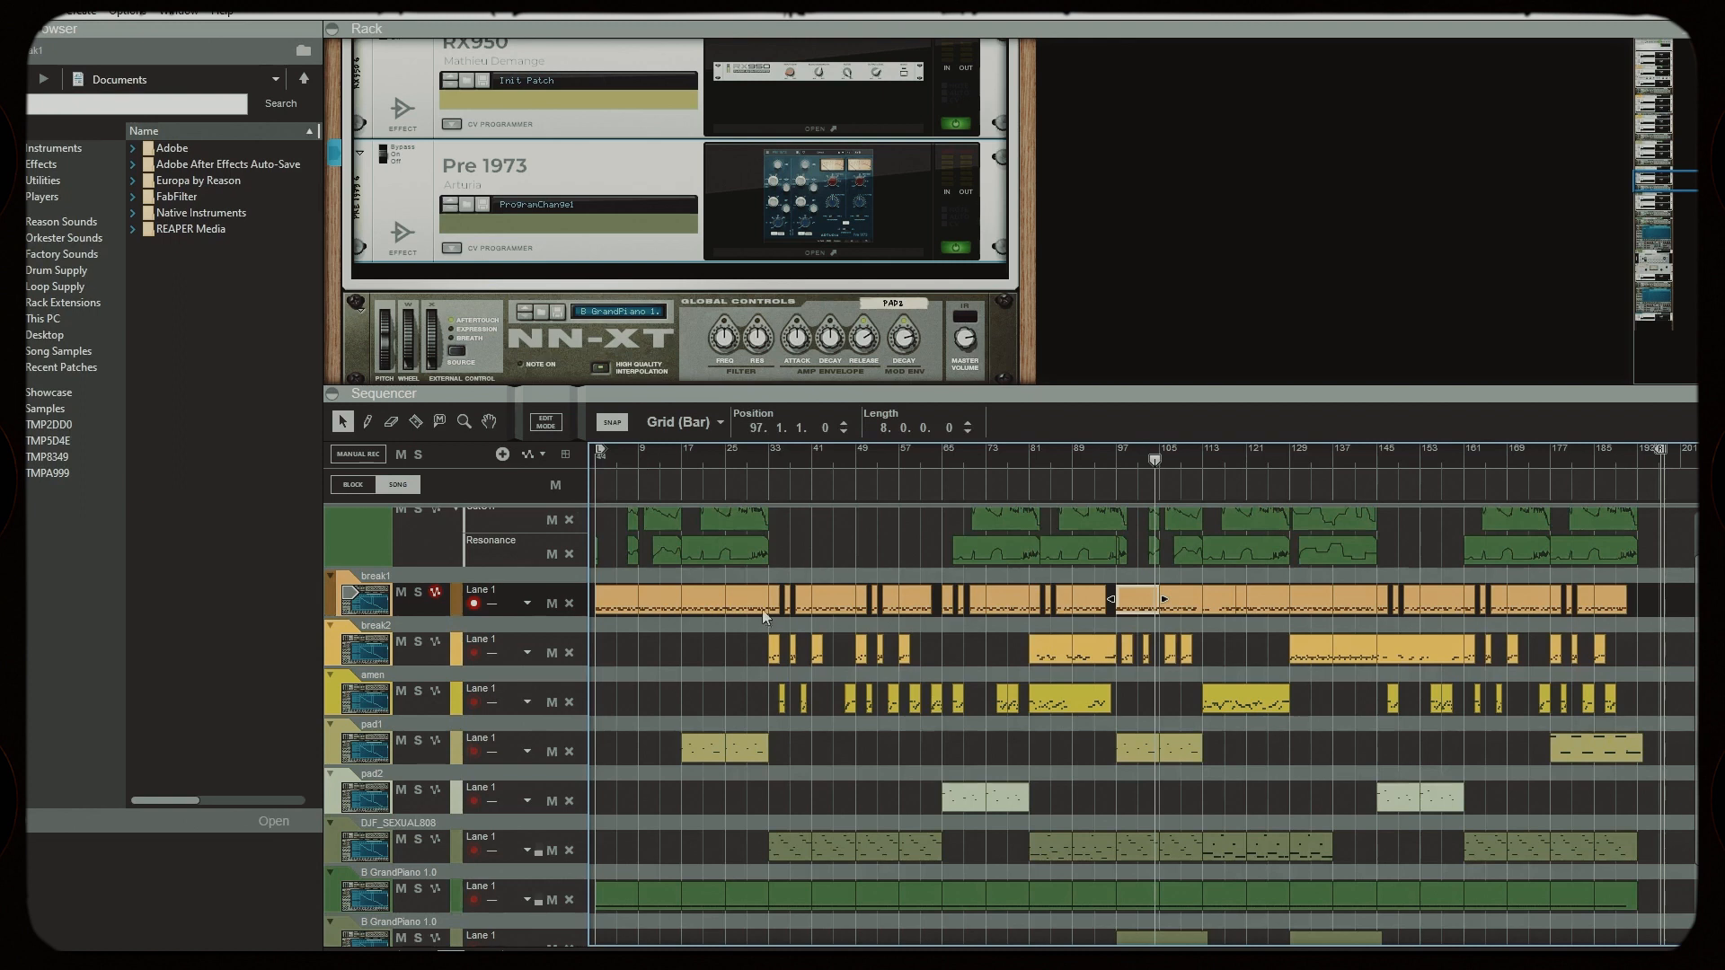
Step: Inspect the notes of the break2 clip at bar 106 and the amen clip at bar 113 during playback
double_click(1166, 662)
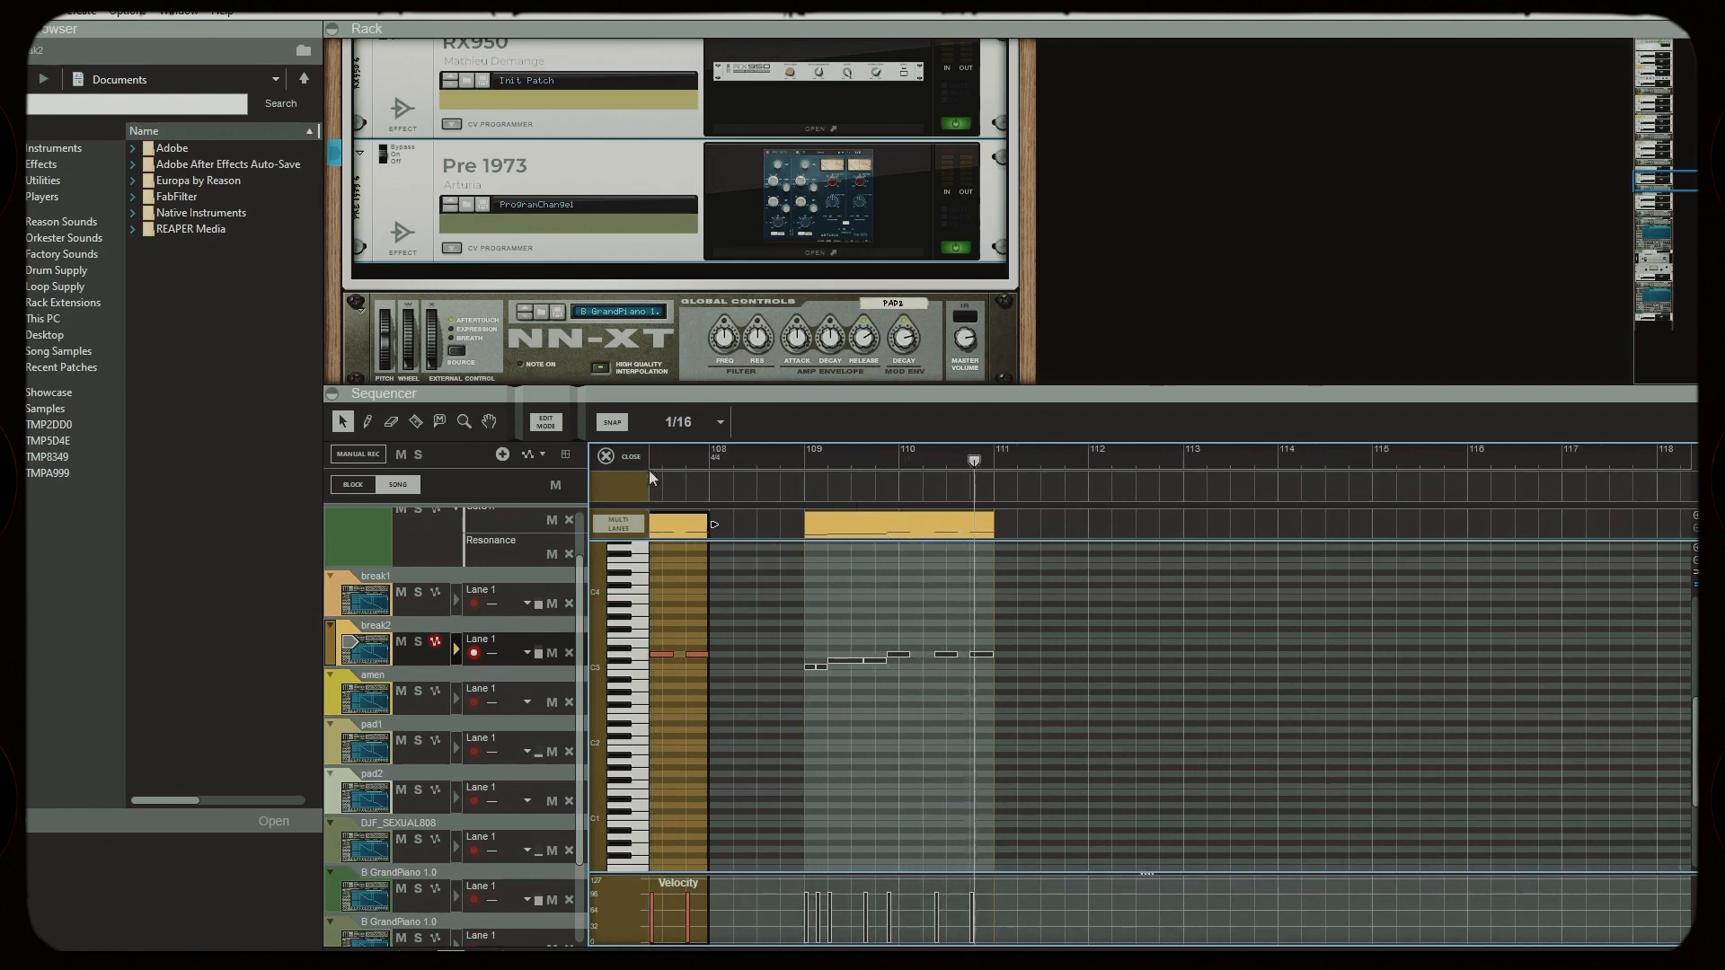
click(605, 456)
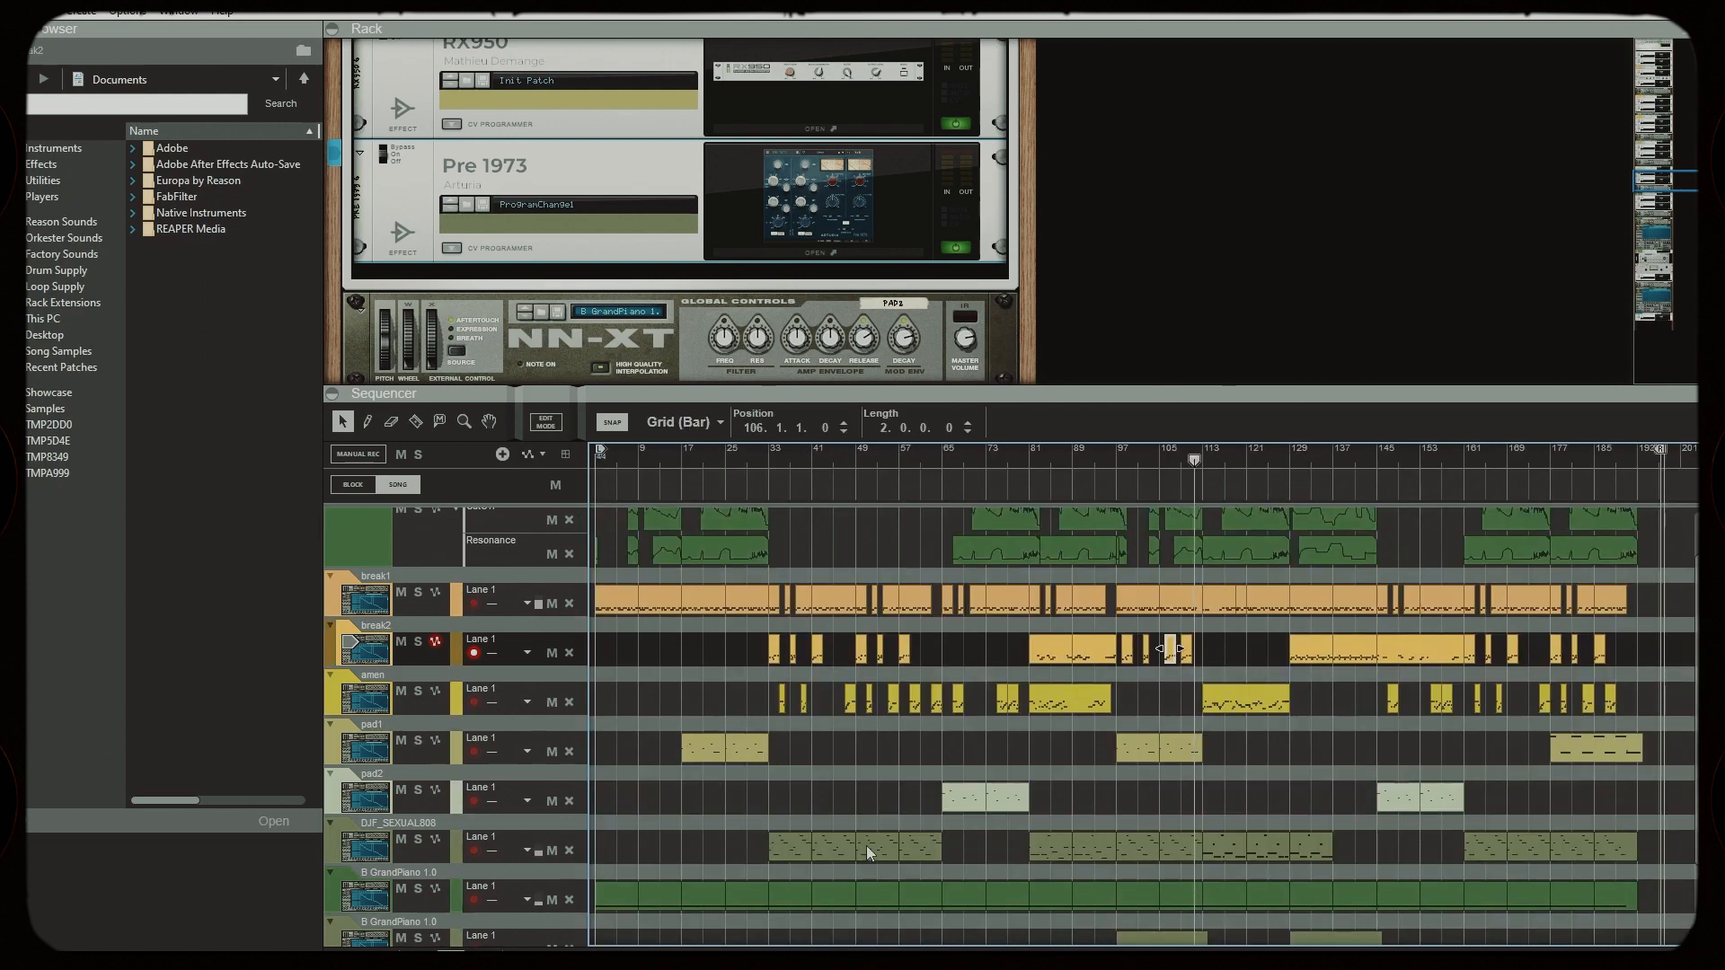
double_click(1225, 708)
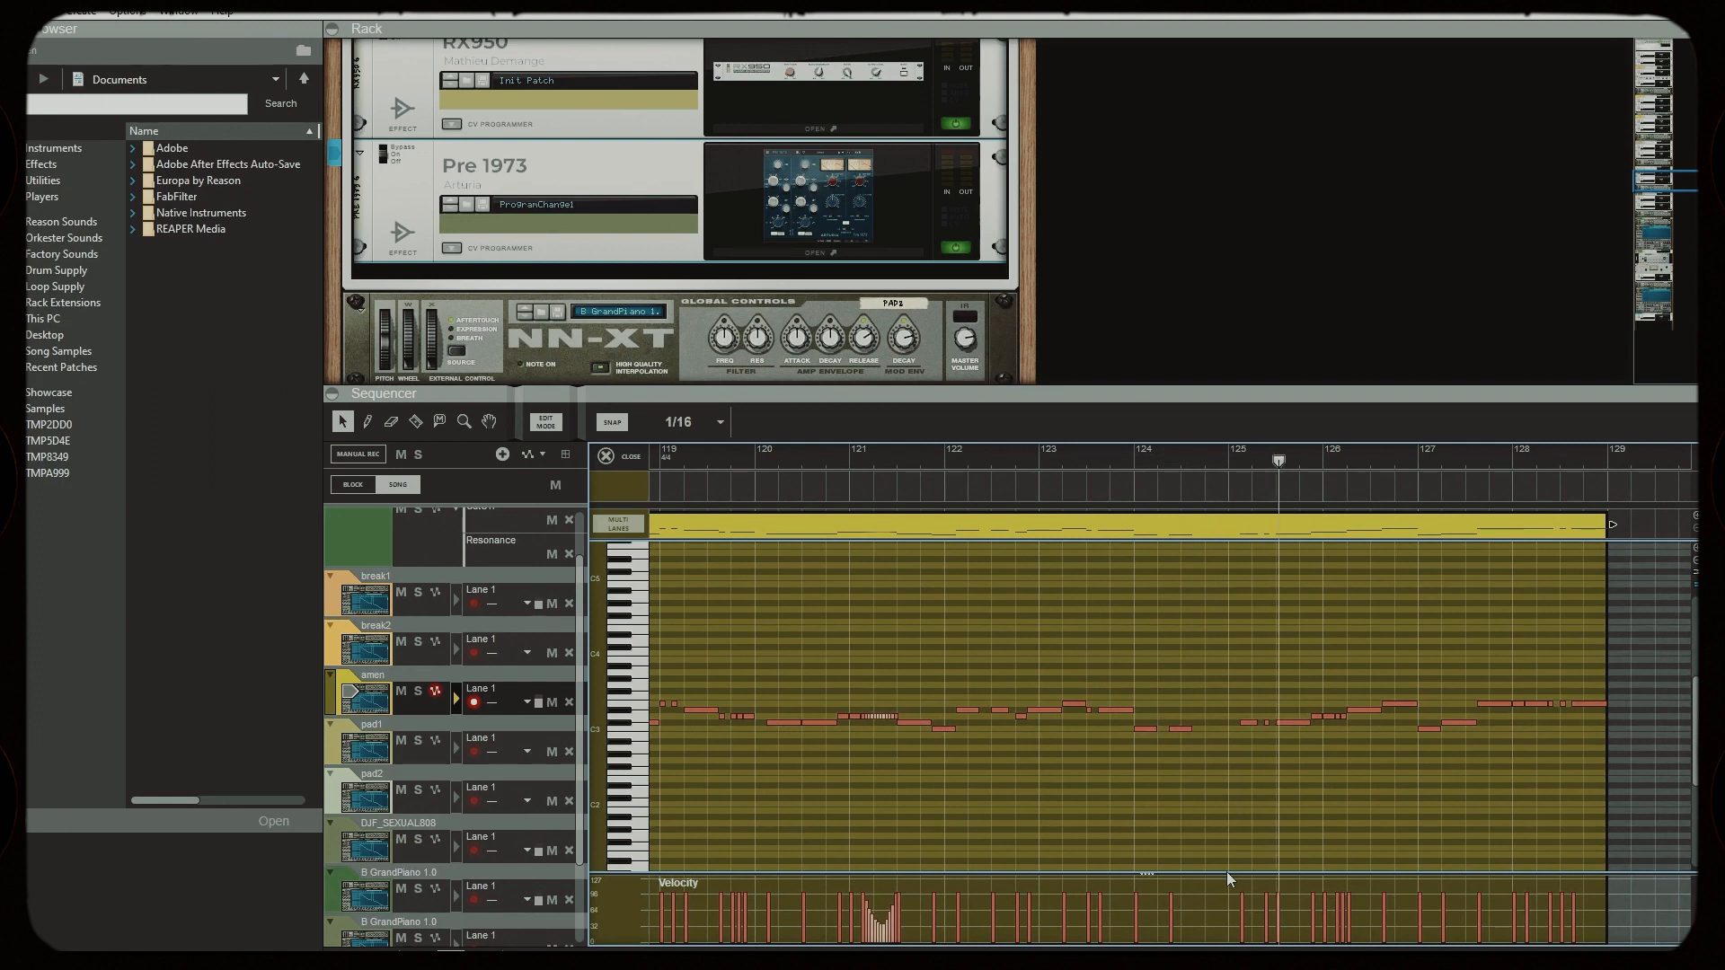
click(627, 455)
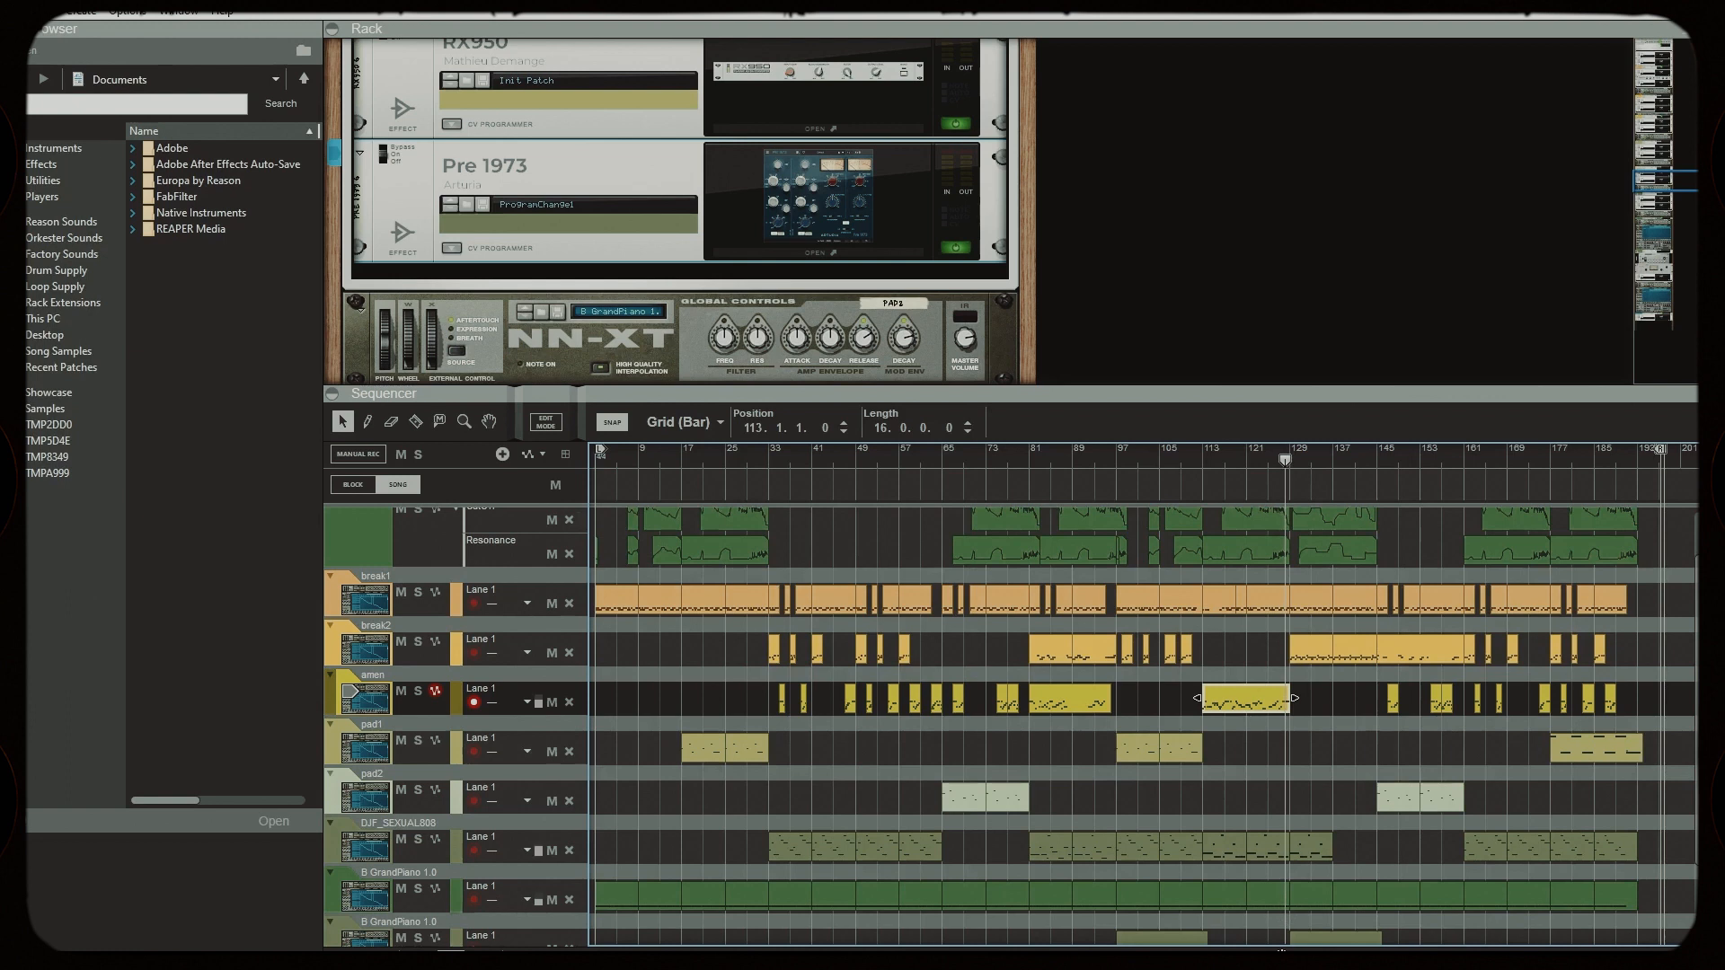
Step: Enlarge the sequencer area and reduce the track heights so that the whole arrangement fits
drag(1149, 343, 1149, 221)
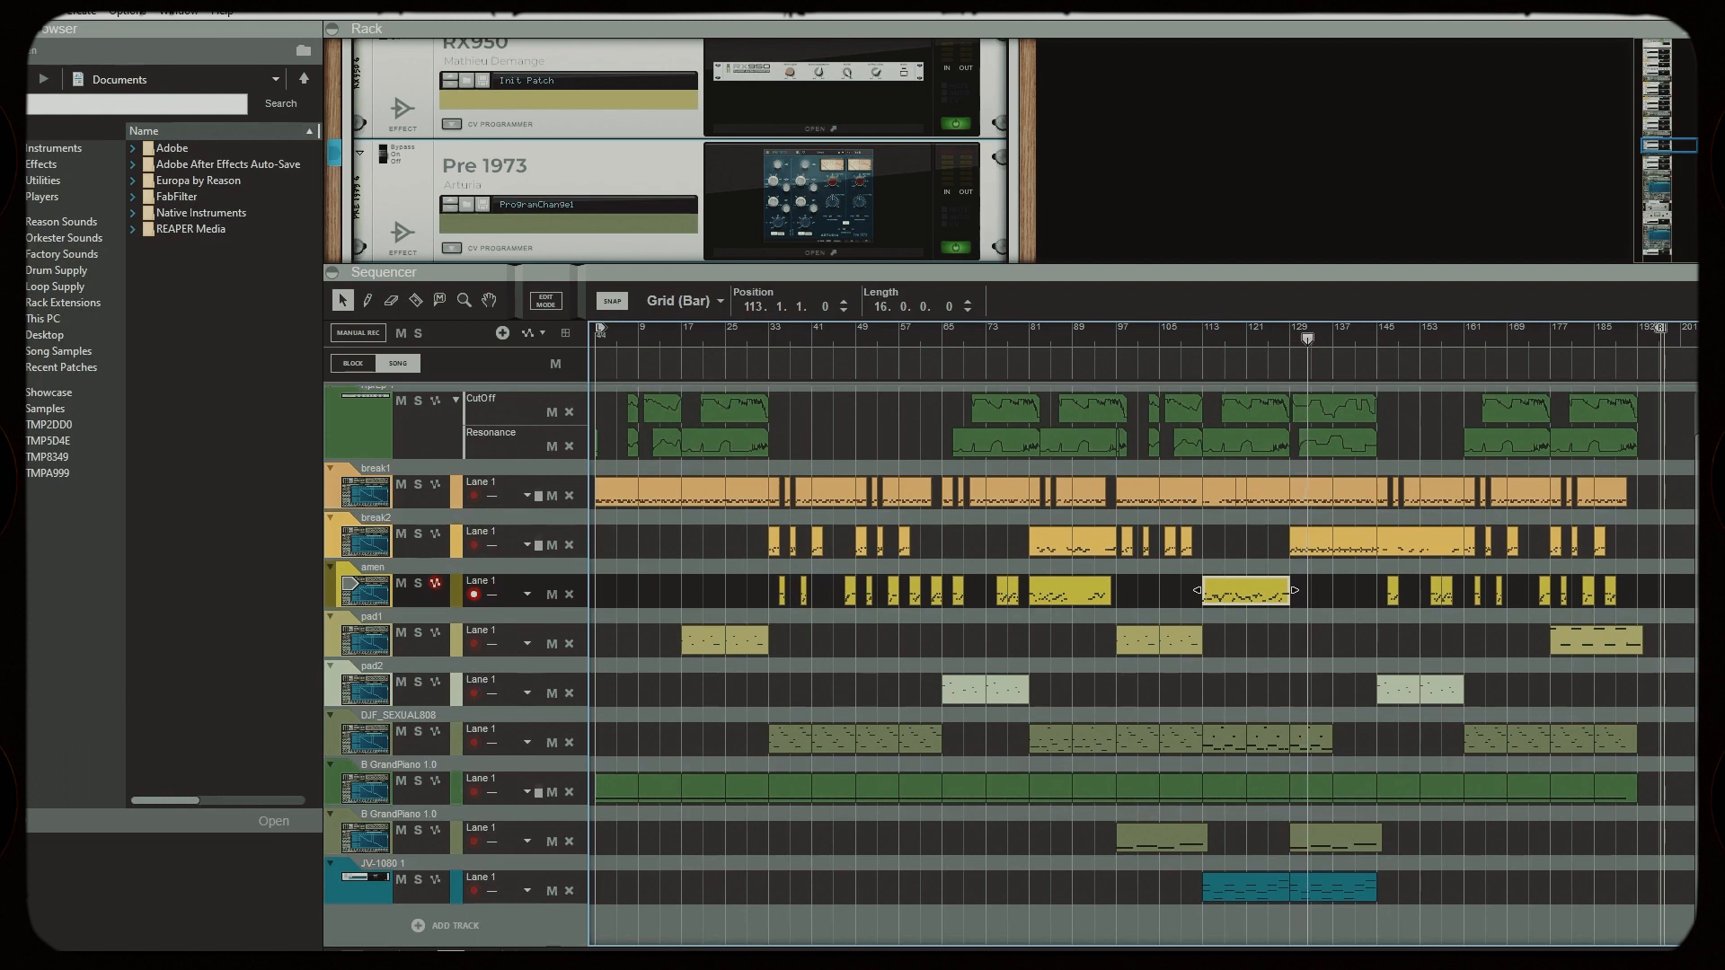
scroll(1140, 647, down, 1)
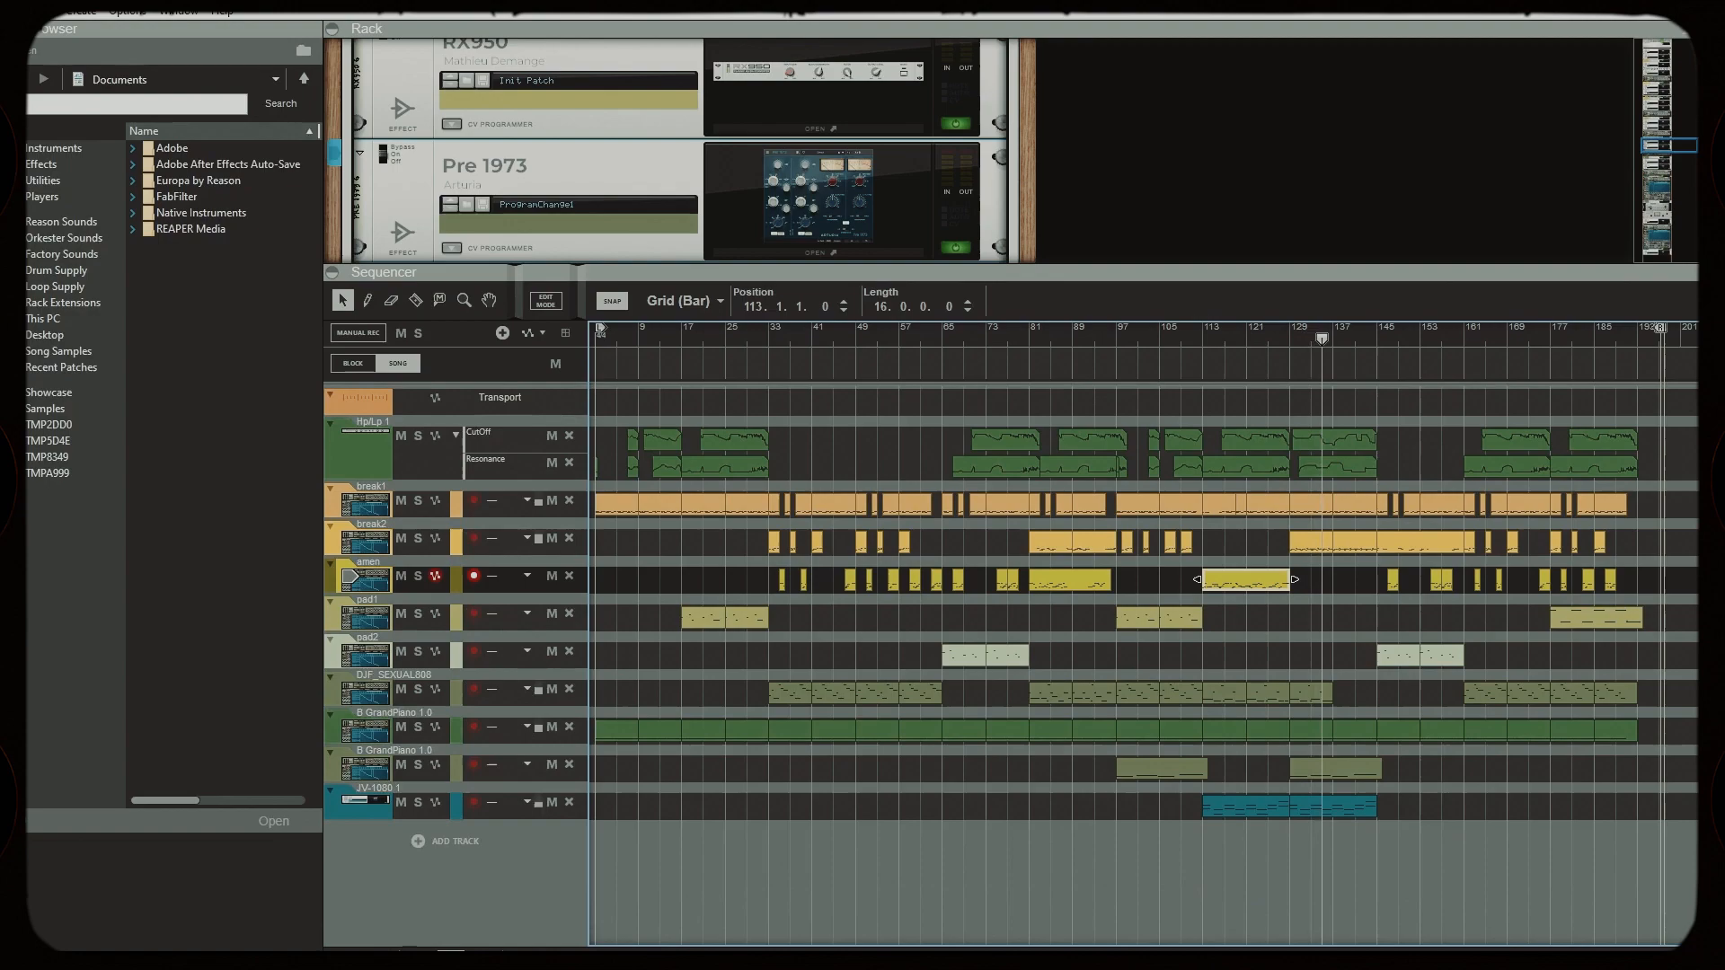
click(585, 907)
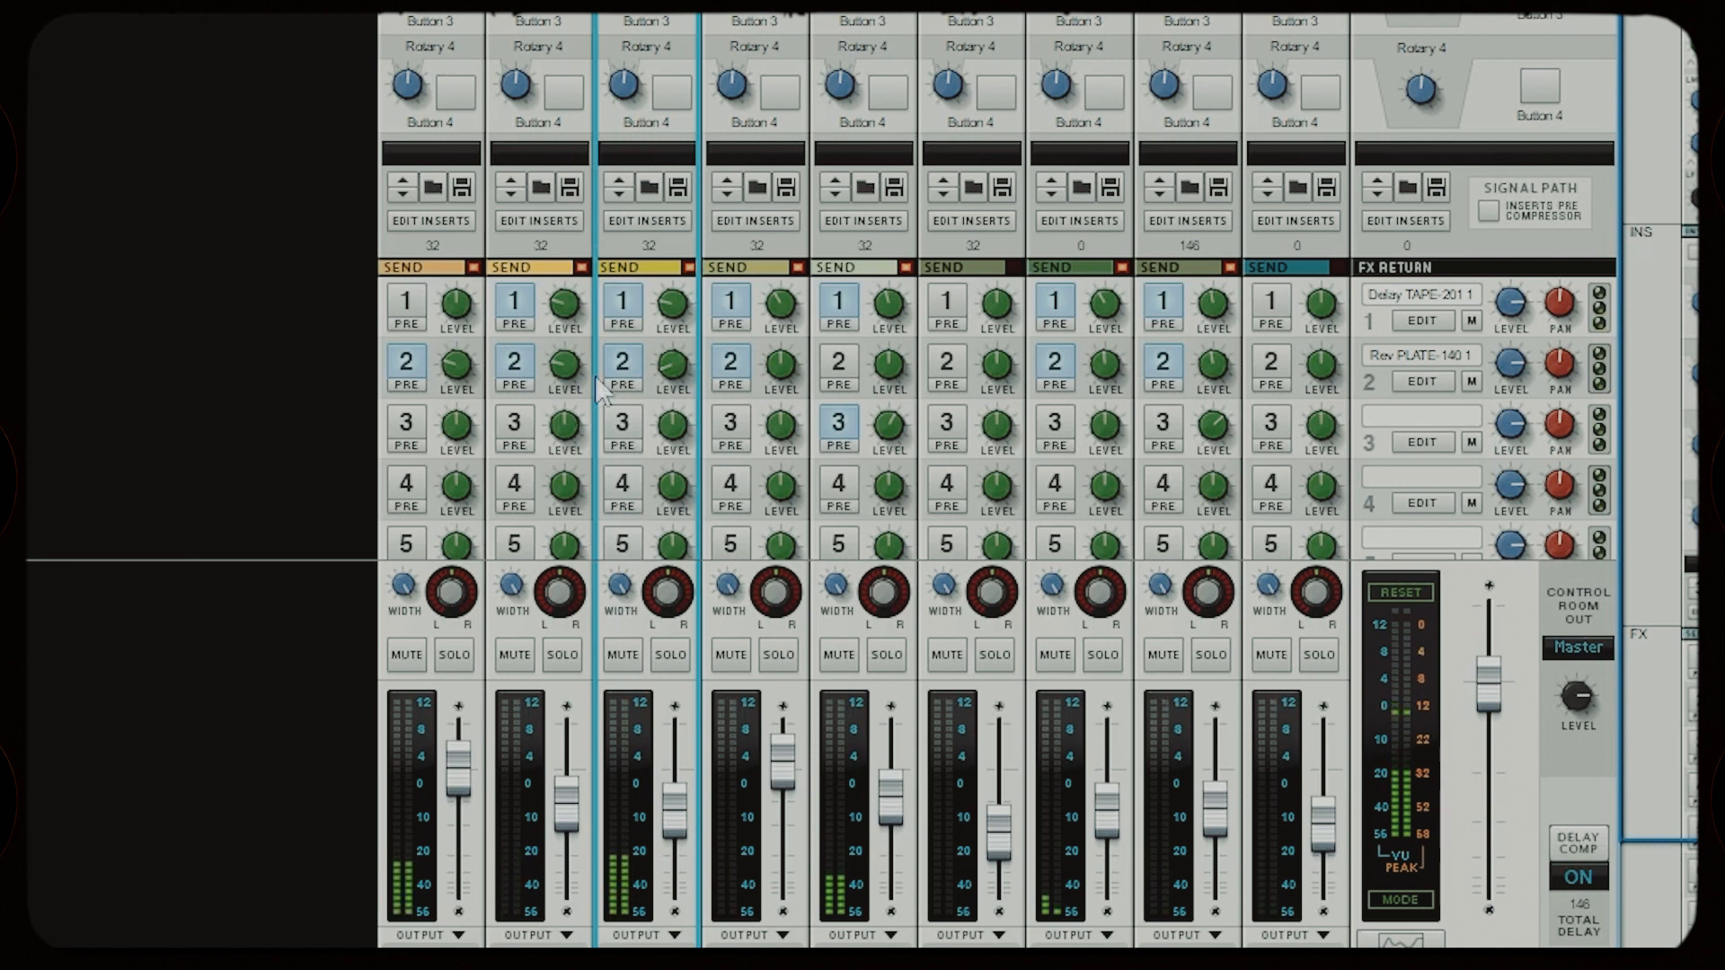
Step: Rebalance the break2 channel's FX1 and FX2 sends and set the amen channel's FX2 send level to -37.19 dB
mouse_move(573, 375)
mouse_down()
mouse_move(577, 340)
mouse_move(566, 363)
mouse_up()
mouse_move(568, 294)
mouse_down()
mouse_move(568, 280)
mouse_move(572, 308)
mouse_move(589, 274)
mouse_move(602, 309)
mouse_move(669, 314)
mouse_move(673, 297)
mouse_move(559, 316)
mouse_up()
mouse_move(669, 366)
mouse_down()
mouse_move(669, 347)
mouse_move(666, 365)
mouse_up()
mouse_move(571, 303)
mouse_down()
mouse_move(579, 240)
mouse_move(570, 318)
mouse_move(670, 299)
mouse_move(672, 270)
mouse_move(681, 305)
mouse_move(666, 307)
mouse_move(680, 275)
mouse_move(688, 331)
mouse_move(681, 304)
mouse_move(576, 274)
mouse_move(575, 256)
mouse_move(591, 325)
mouse_move(585, 308)
mouse_up()
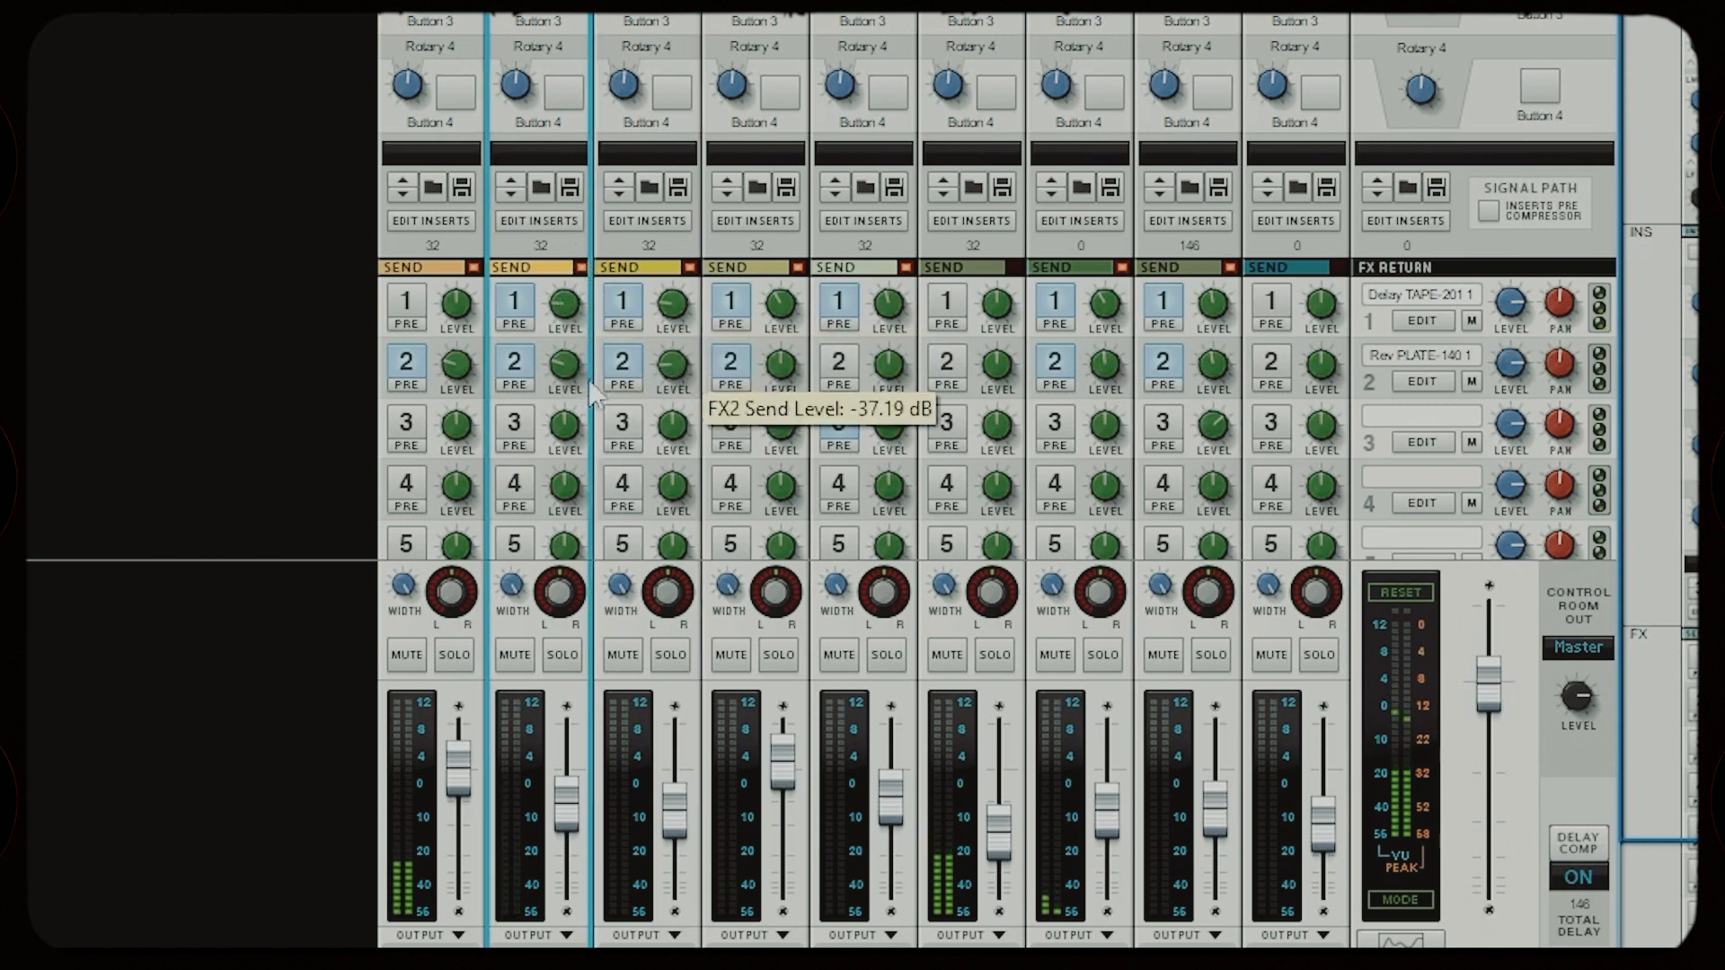
Step: Adjust the break1 channel's send levels and lower the amen channel's FX1 send level to -38.30 dB
click(477, 311)
drag(476, 301, 465, 364)
mouse_move(462, 311)
mouse_down()
mouse_move(469, 236)
mouse_move(462, 314)
mouse_up()
drag(673, 304, 692, 334)
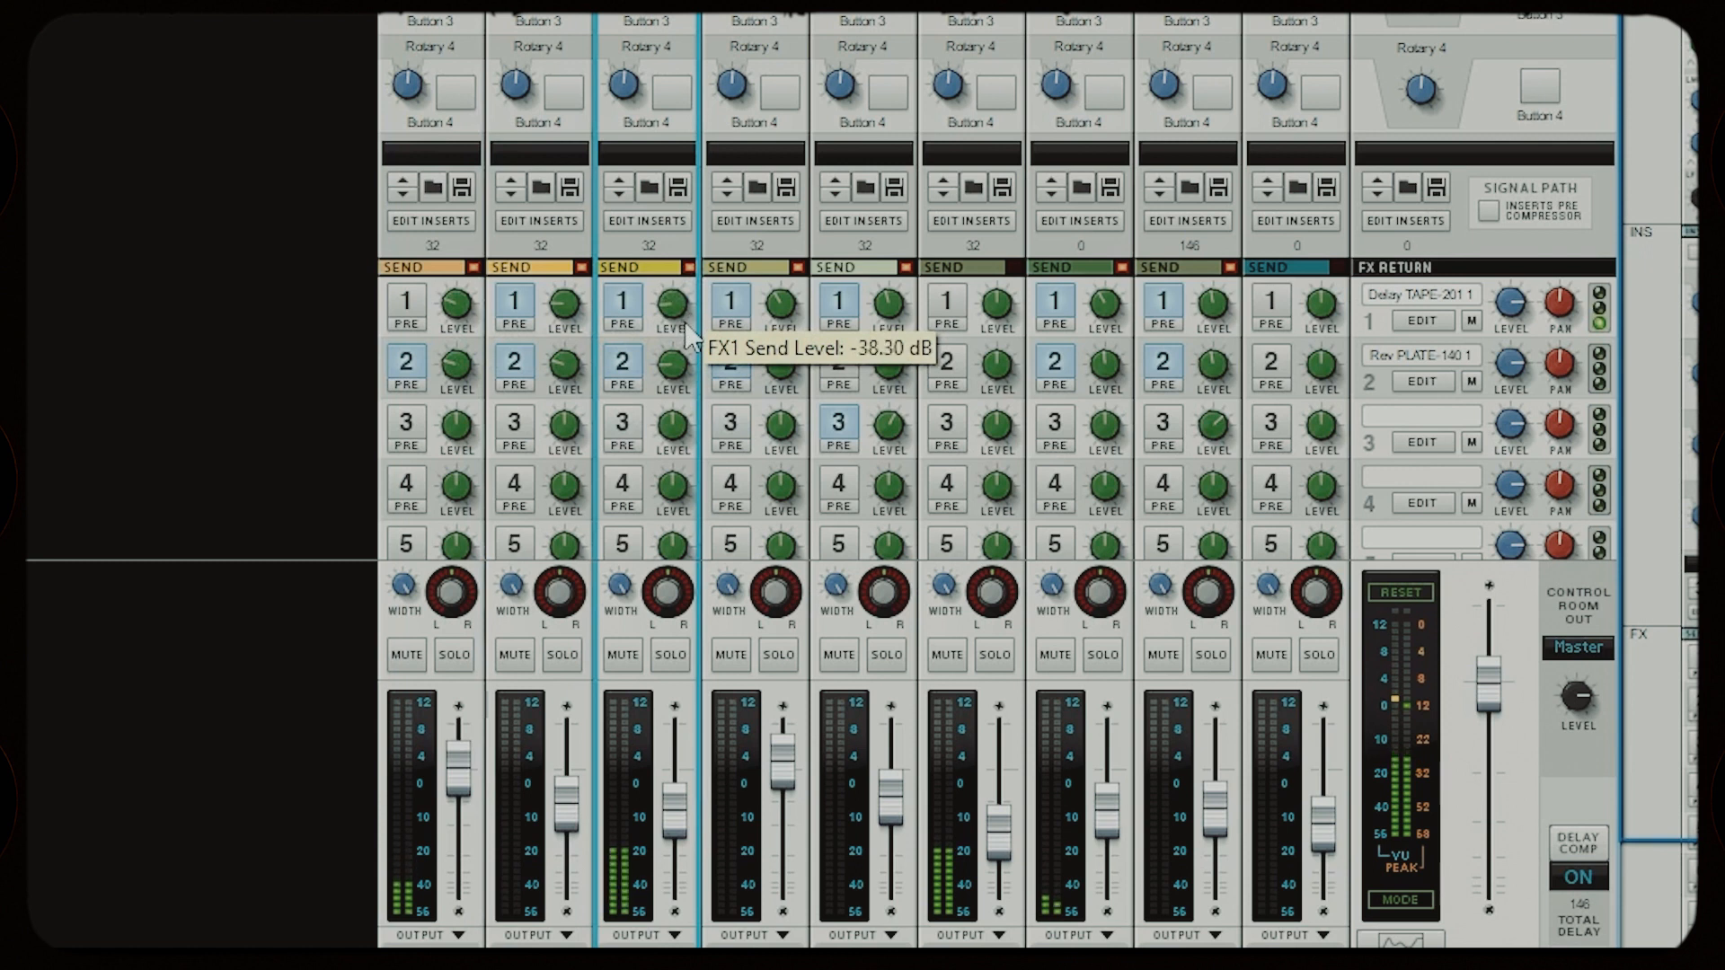
Step: Lower the pad1 channel's FX1 send level to -30.52 dB
click(788, 304)
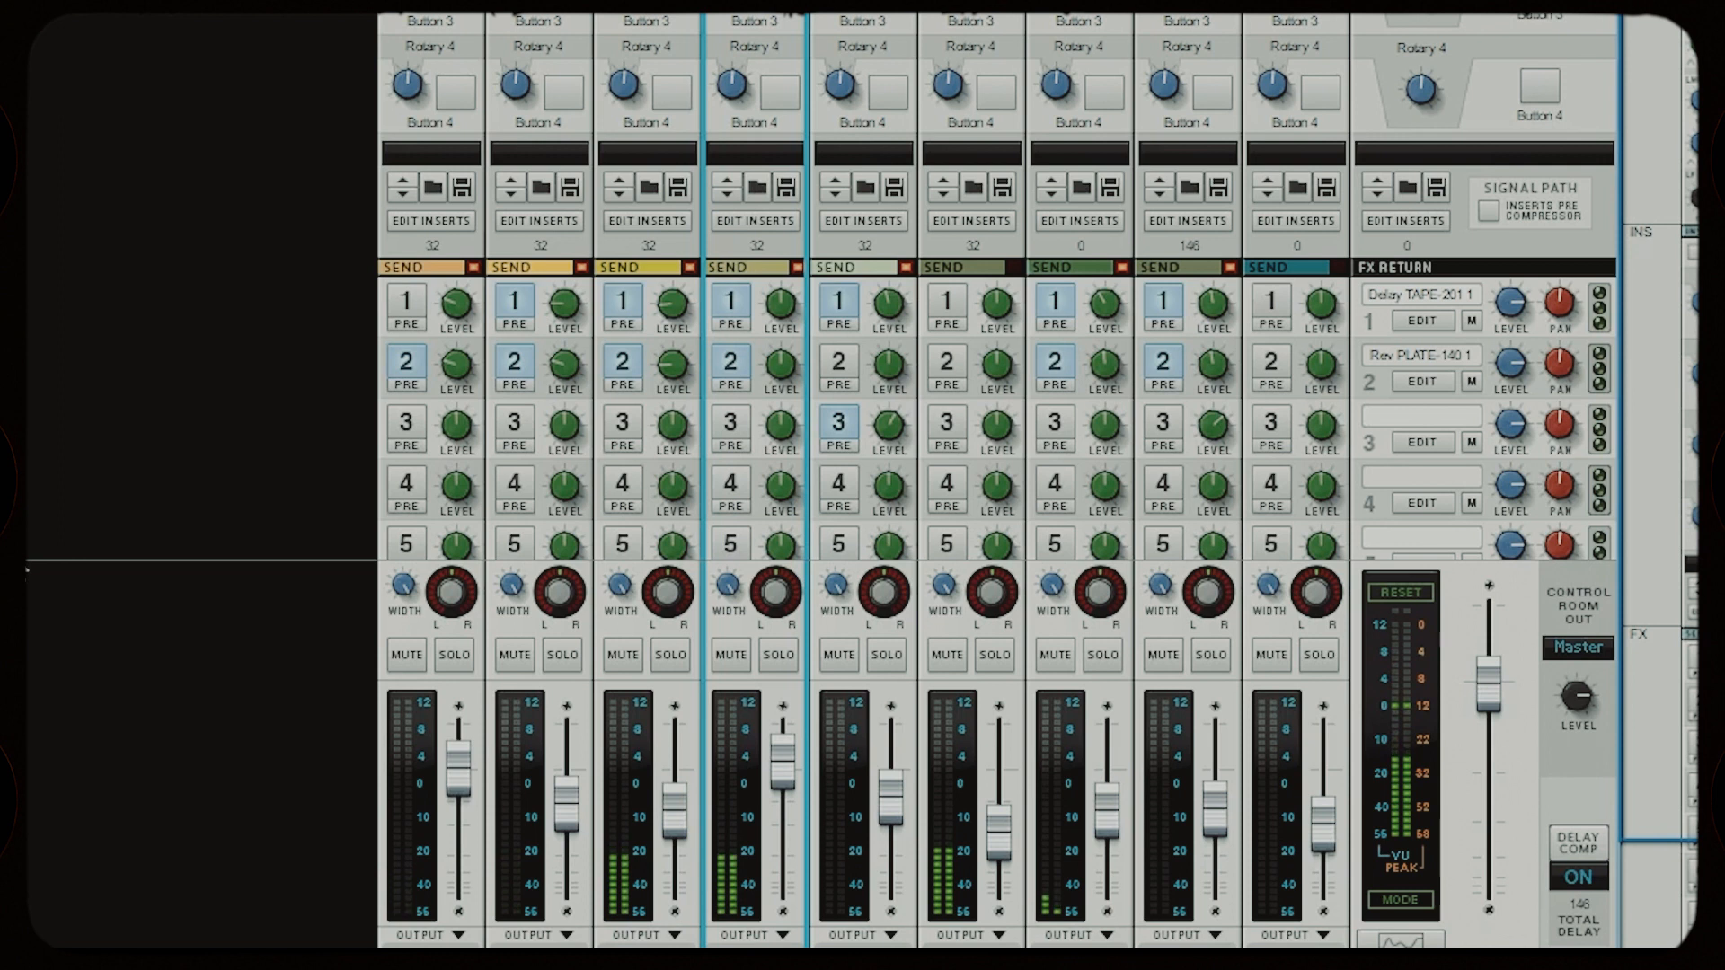
click(928, 798)
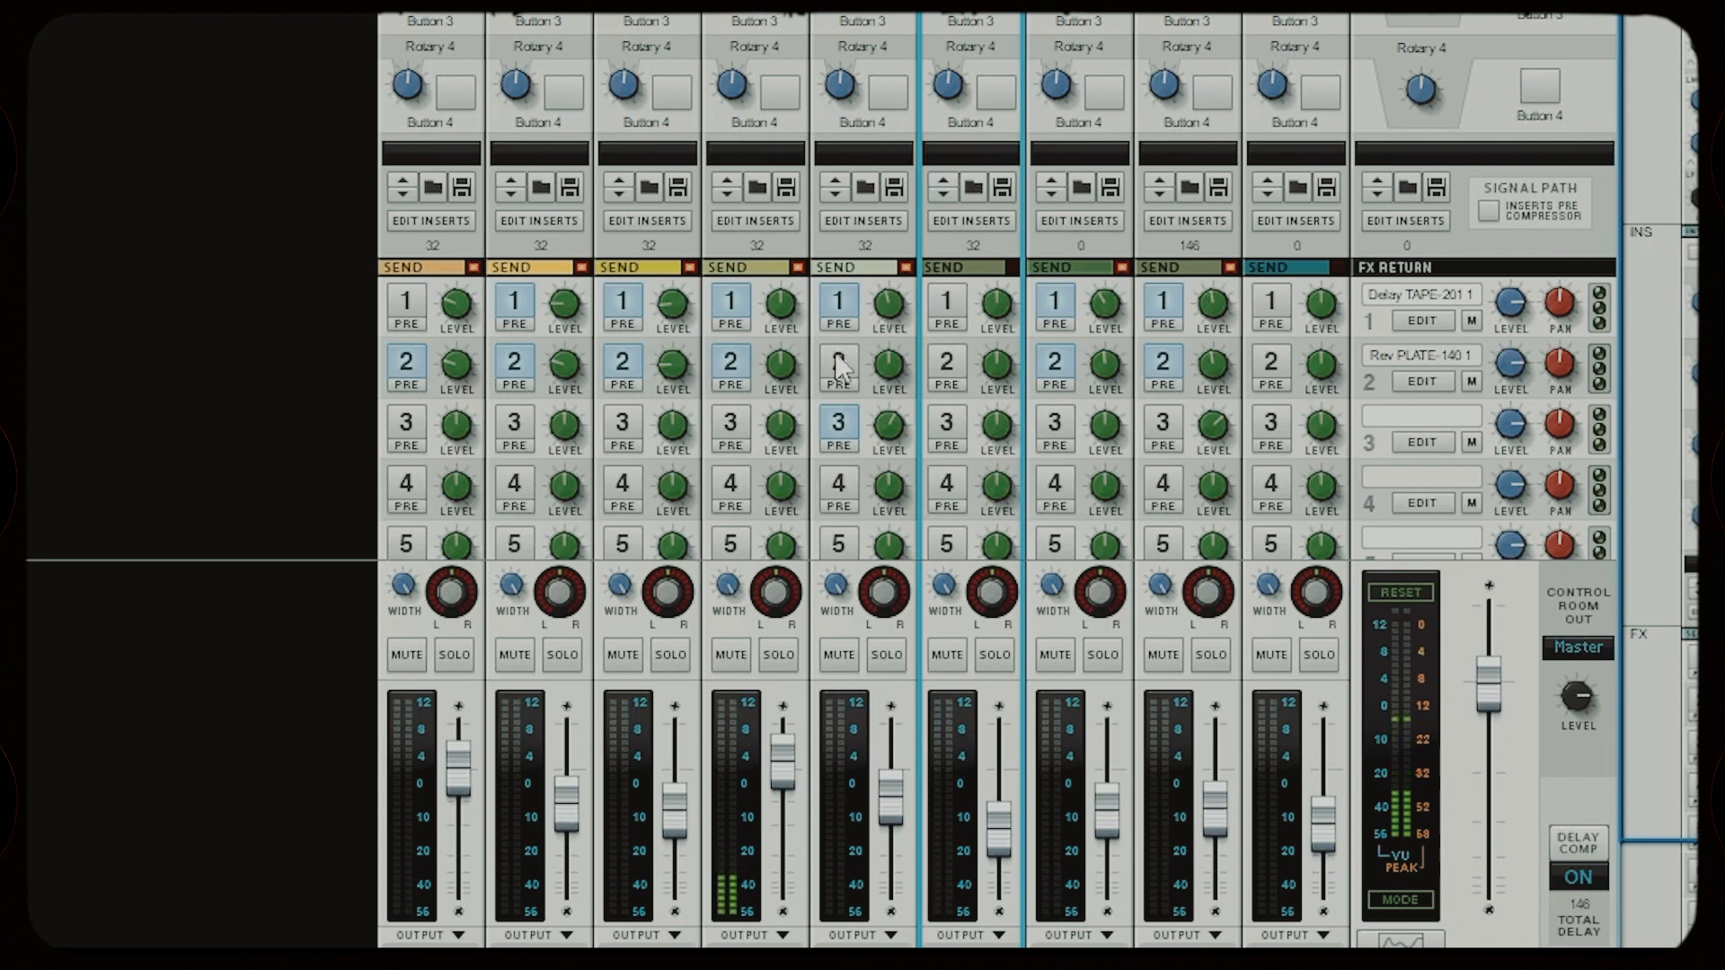
drag(788, 319, 817, 352)
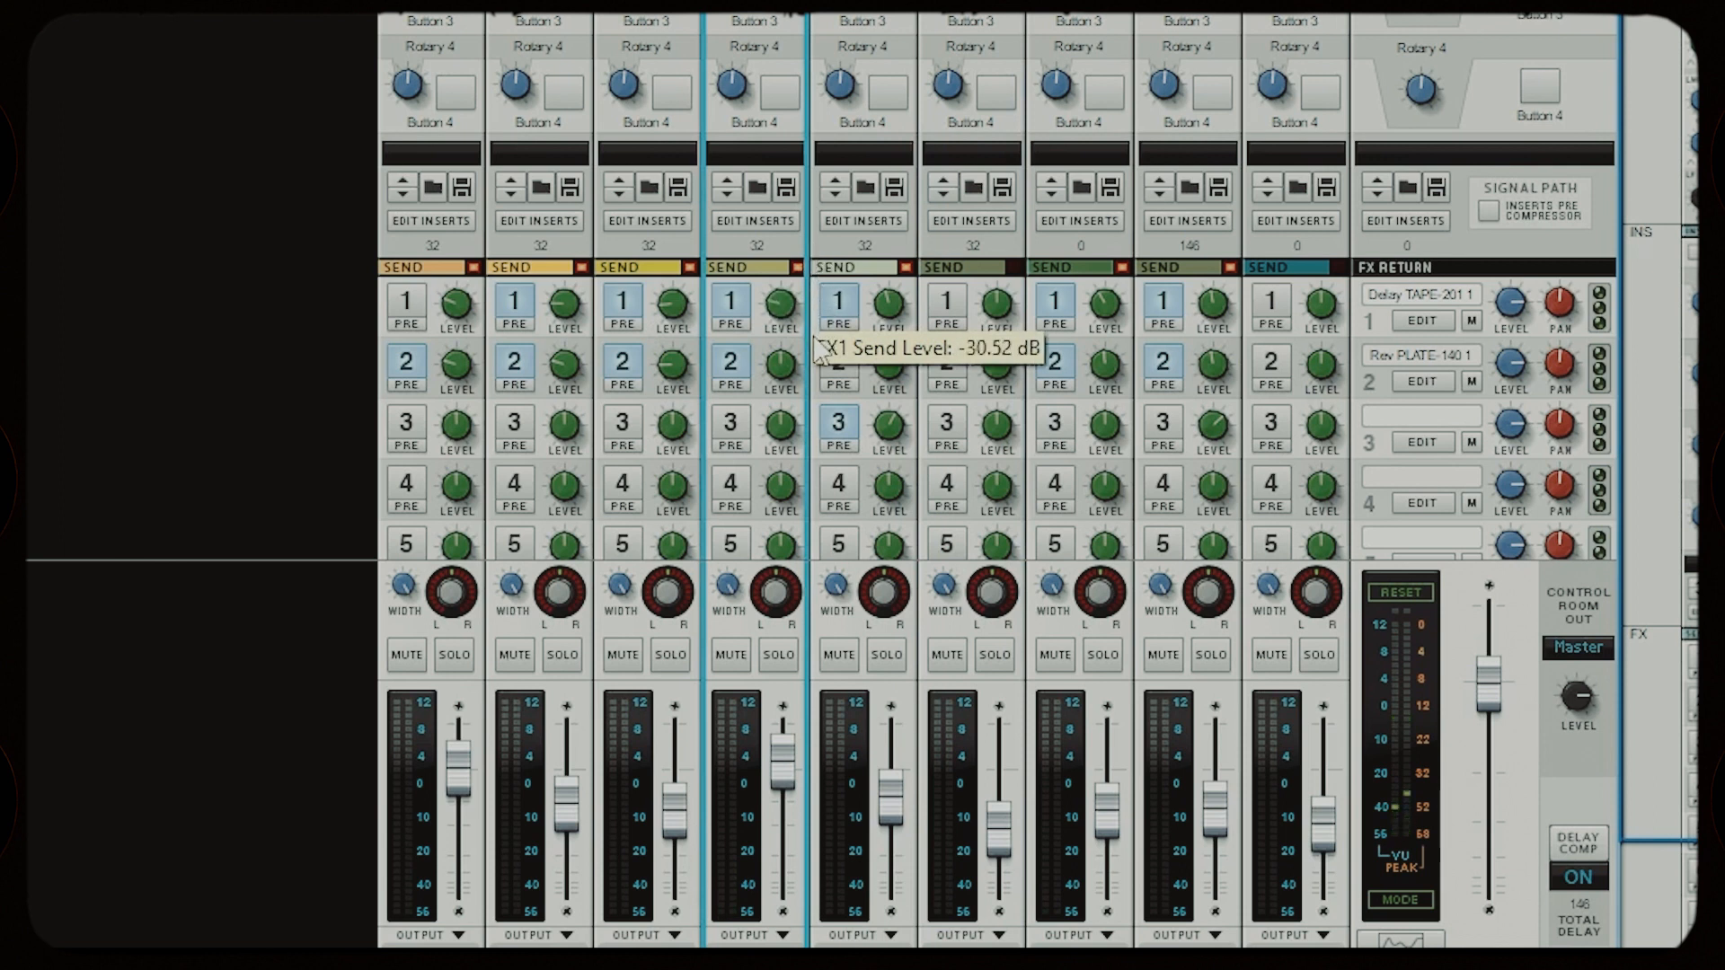